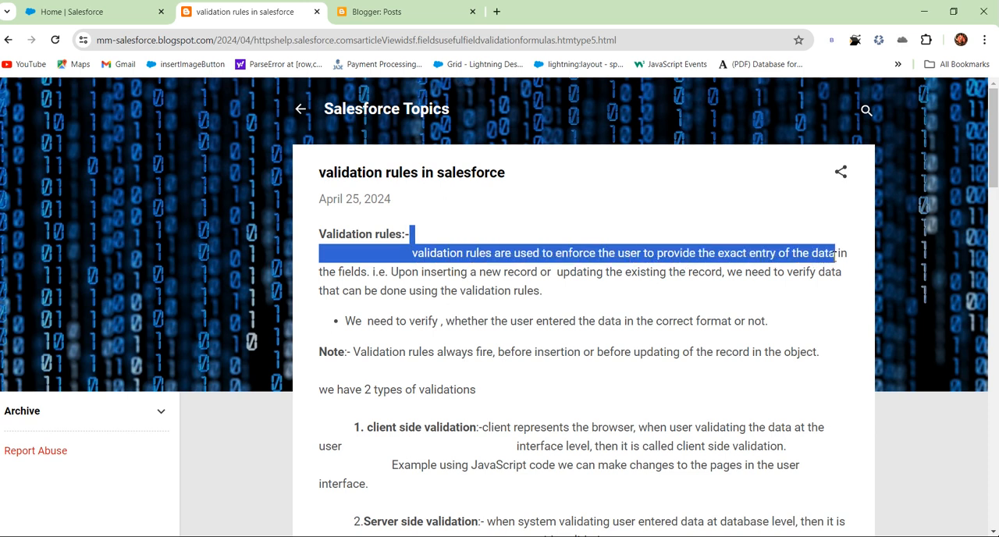
# Read the blog post's definition of validation rules and how they apply when records are inserted or updated.
pyautogui.moveTo(399, 271); pyautogui.dragTo(612, 270)
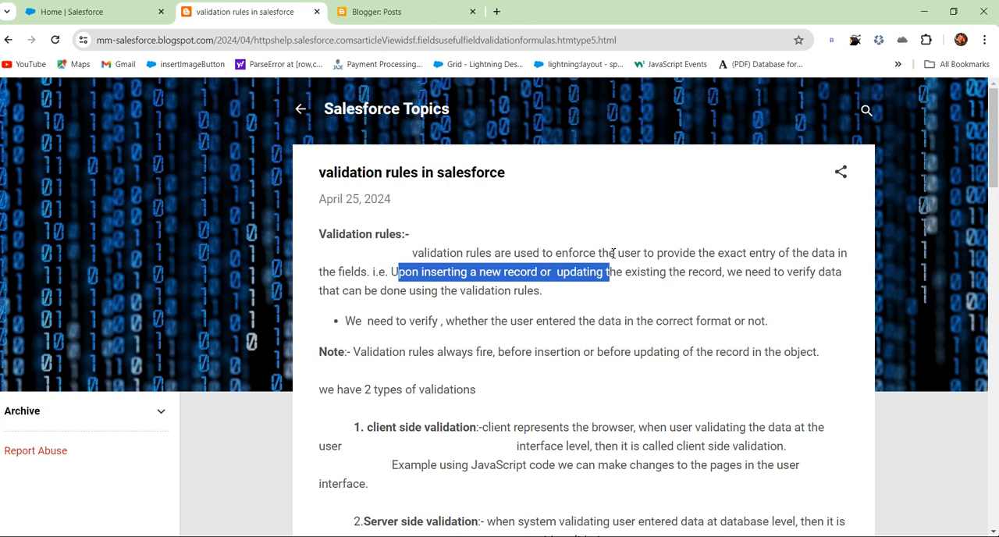
pyautogui.click(603, 304)
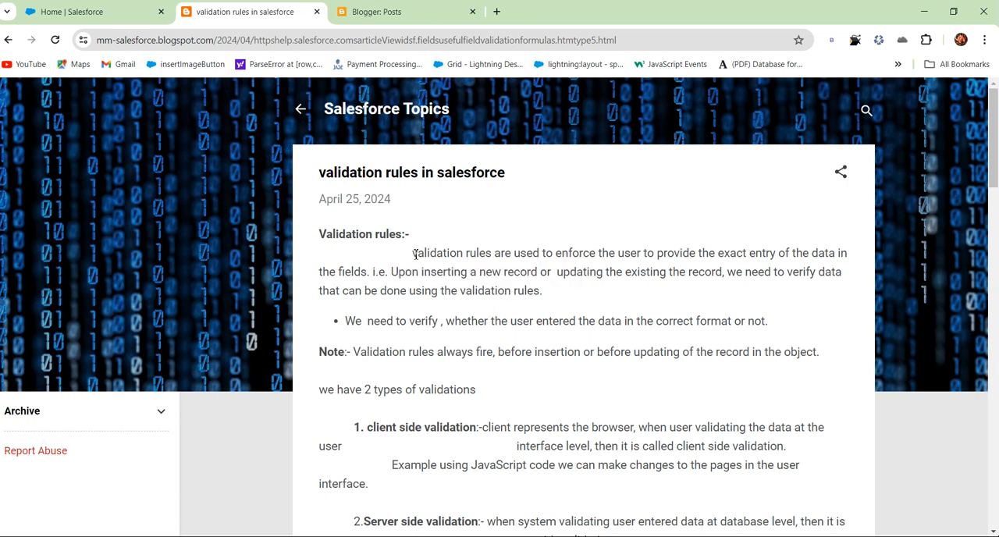
pyautogui.moveTo(415, 254); pyautogui.dragTo(541, 293)
pyautogui.click(505, 315)
pyautogui.scroll(-1, 498, 312)
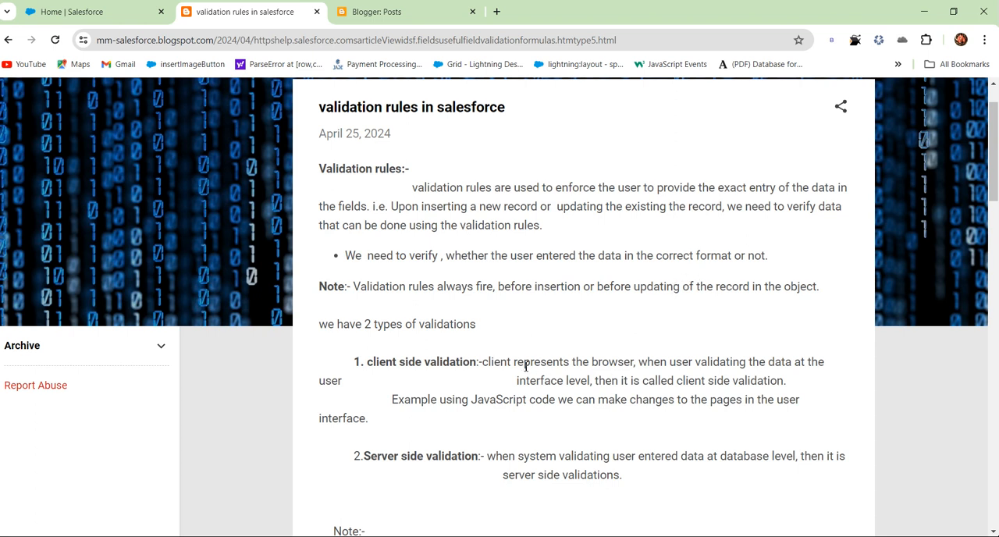
# Review the blog post's descriptions of client side validation and server side validation.
pyautogui.moveTo(483, 363); pyautogui.dragTo(637, 363)
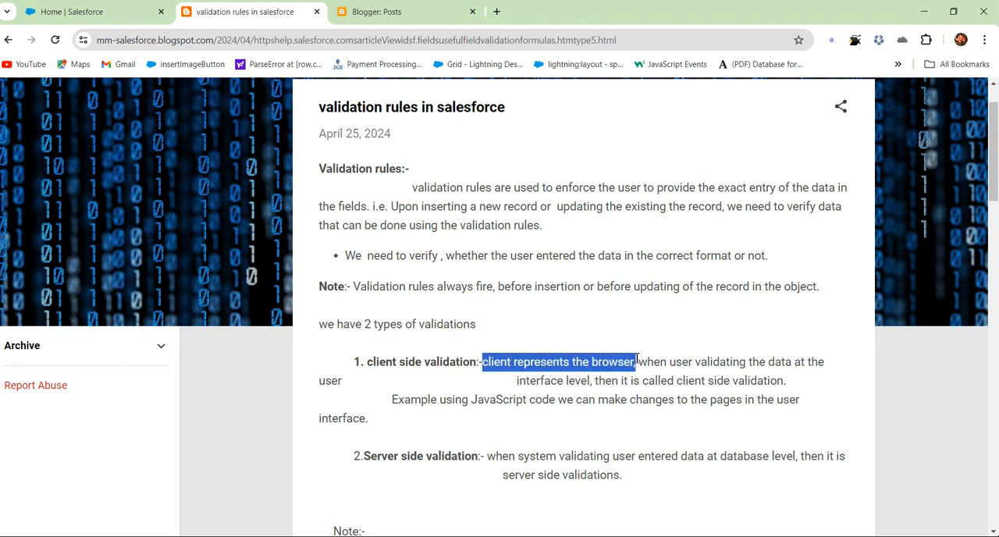
pyautogui.click(617, 379)
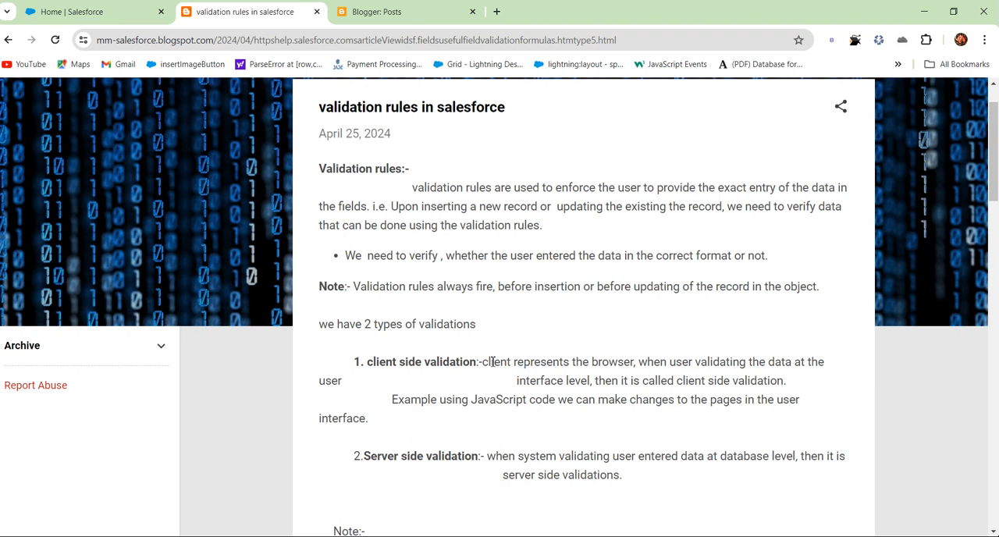
pyautogui.moveTo(483, 360); pyautogui.dragTo(795, 384)
pyautogui.click(693, 419)
pyautogui.moveTo(470, 400); pyautogui.dragTo(552, 400)
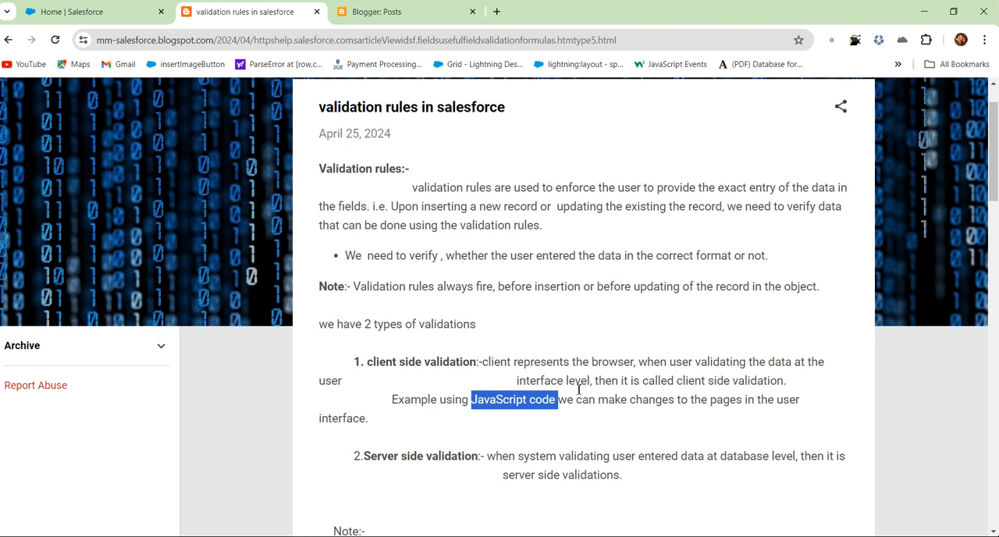
pyautogui.scroll(-2, 578, 388)
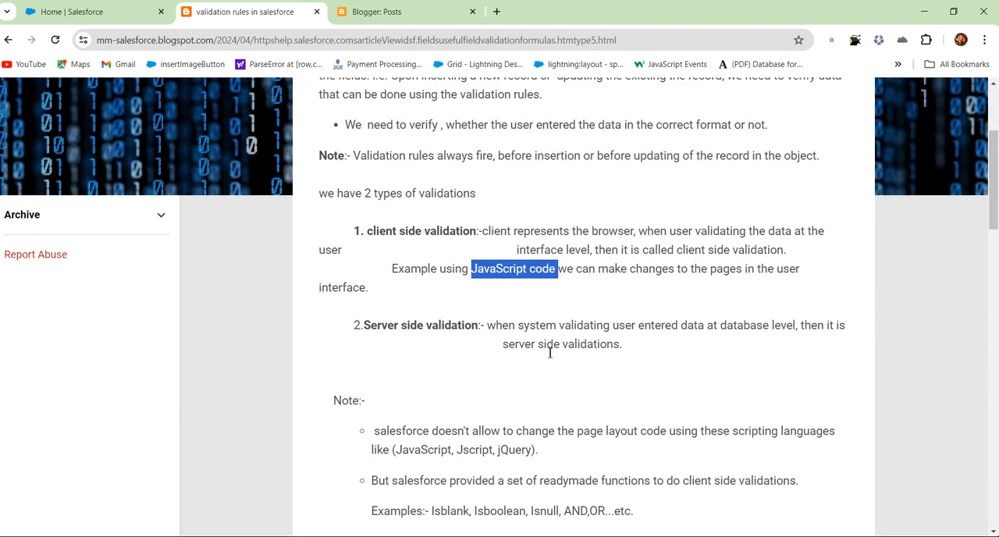
pyautogui.click(550, 352)
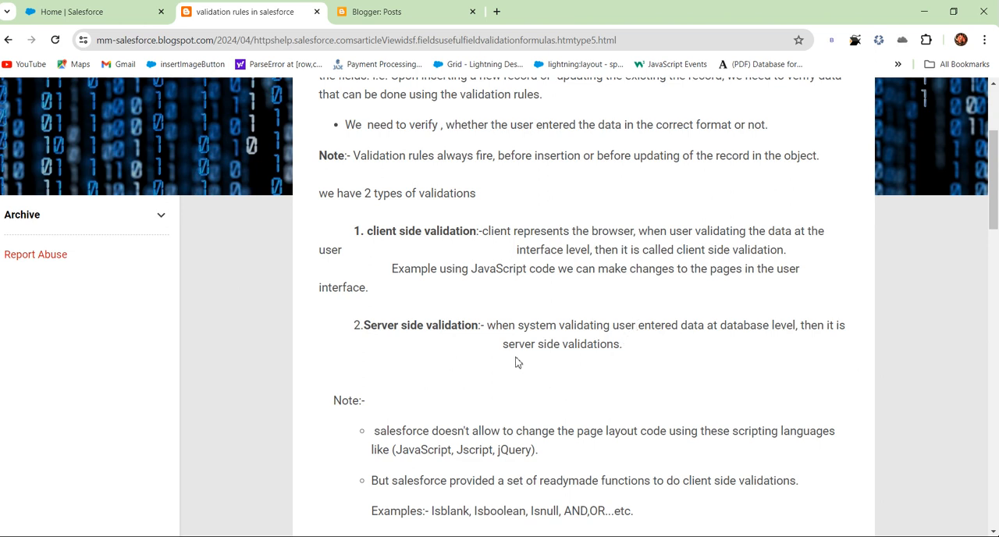
pyautogui.moveTo(506, 346); pyautogui.dragTo(618, 368)
pyautogui.click(609, 377)
# Read the note on scripting languages in page layouts and the example ready-made functions for client side validation.
pyautogui.scroll(-1, 606, 383)
pyautogui.moveTo(478, 365); pyautogui.dragTo(662, 365)
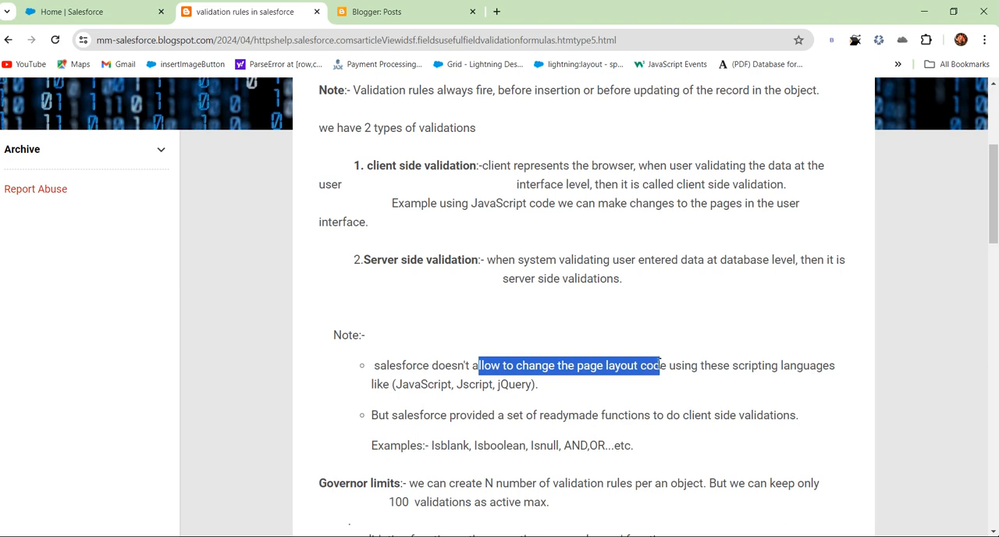
pyautogui.click(660, 373)
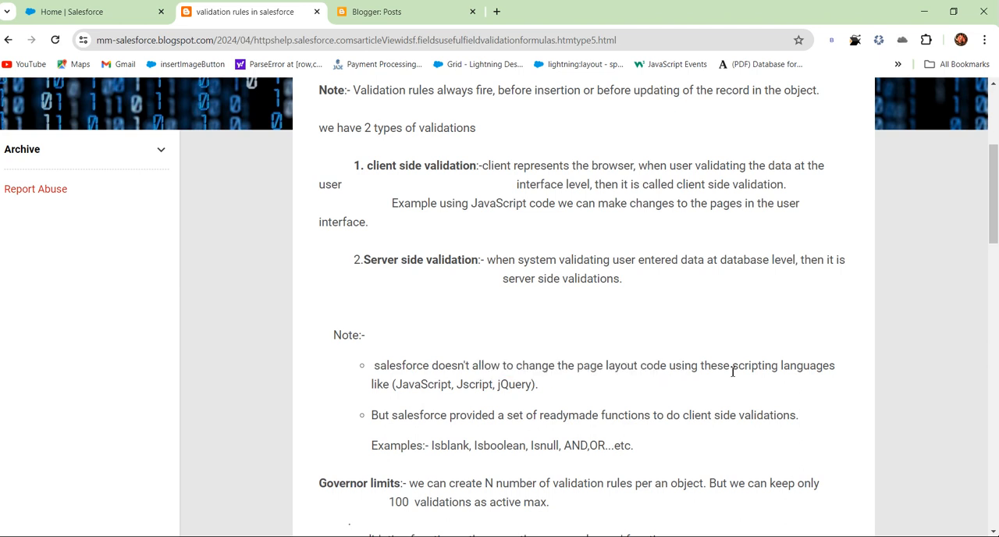
pyautogui.moveTo(739, 367); pyautogui.dragTo(836, 370)
pyautogui.click(695, 417)
pyautogui.moveTo(517, 365); pyautogui.dragTo(648, 365)
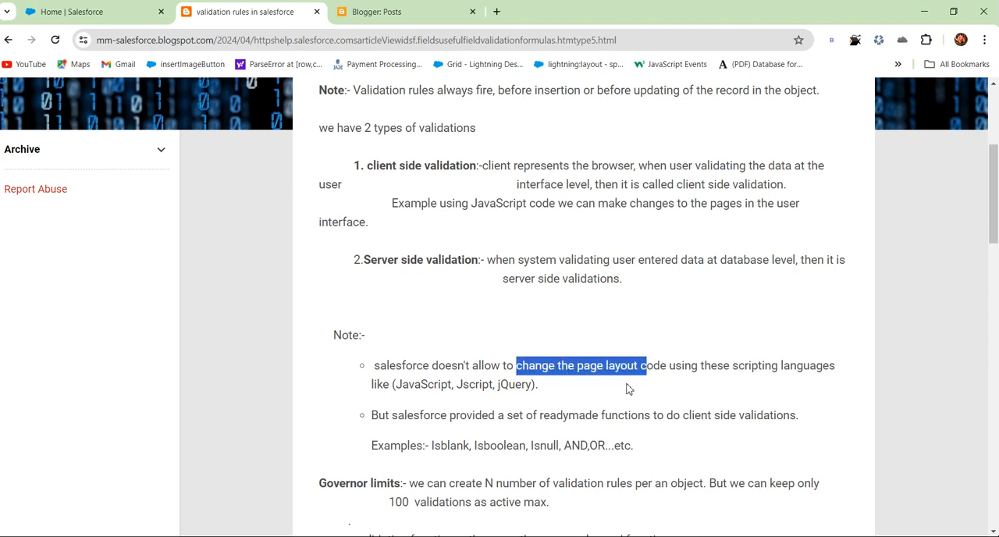
pyautogui.click(608, 408)
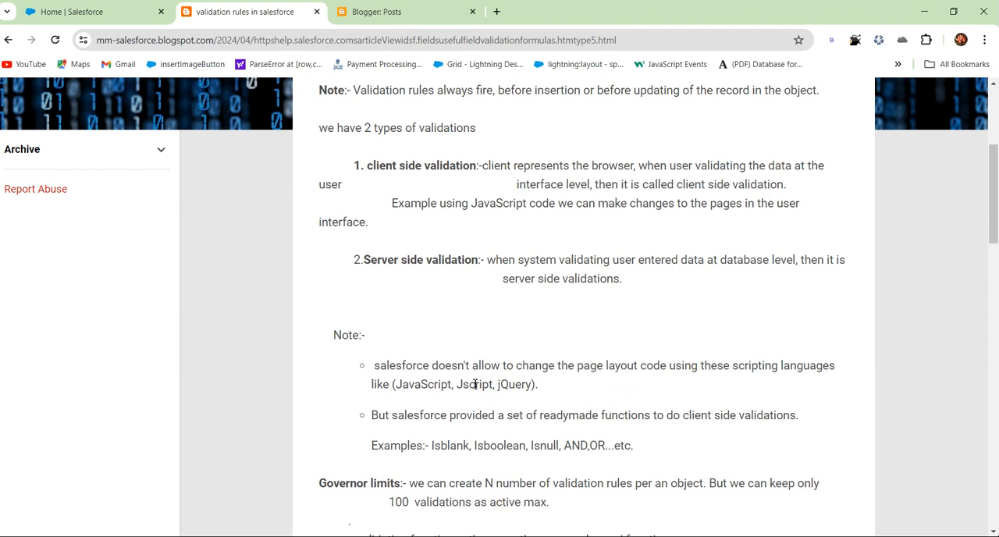
pyautogui.moveTo(397, 385); pyautogui.dragTo(523, 384)
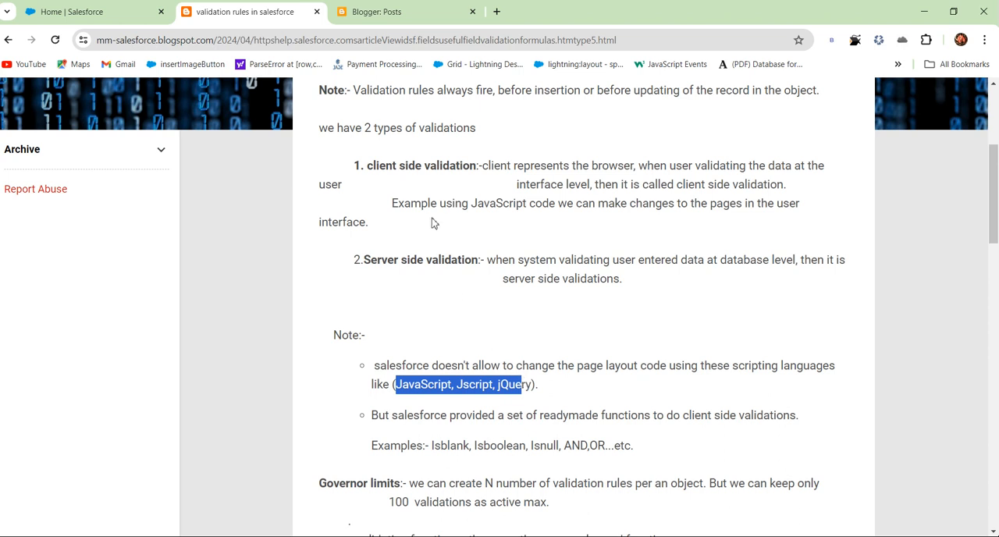
pyautogui.moveTo(385, 166); pyautogui.dragTo(494, 174)
pyautogui.click(483, 318)
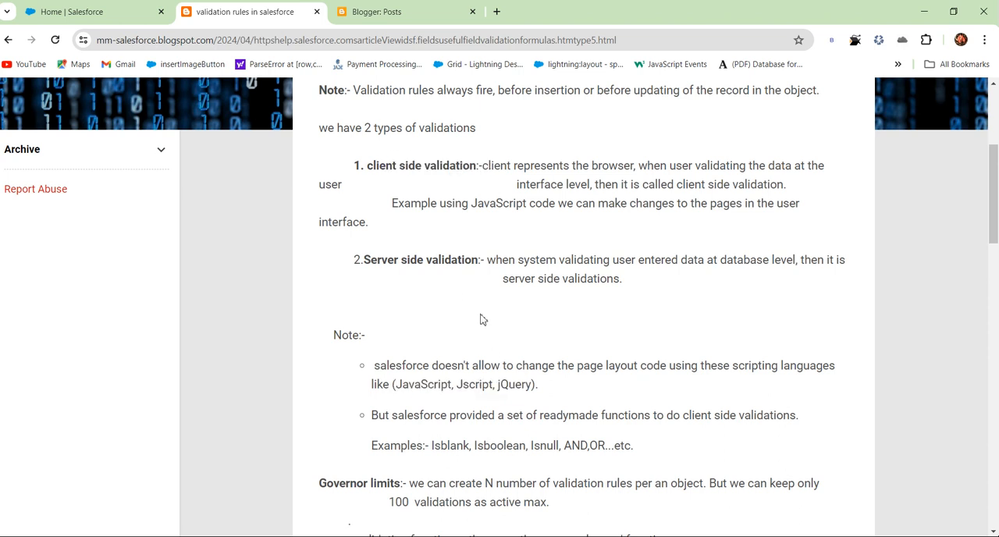
pyautogui.scroll(-1, 482, 328)
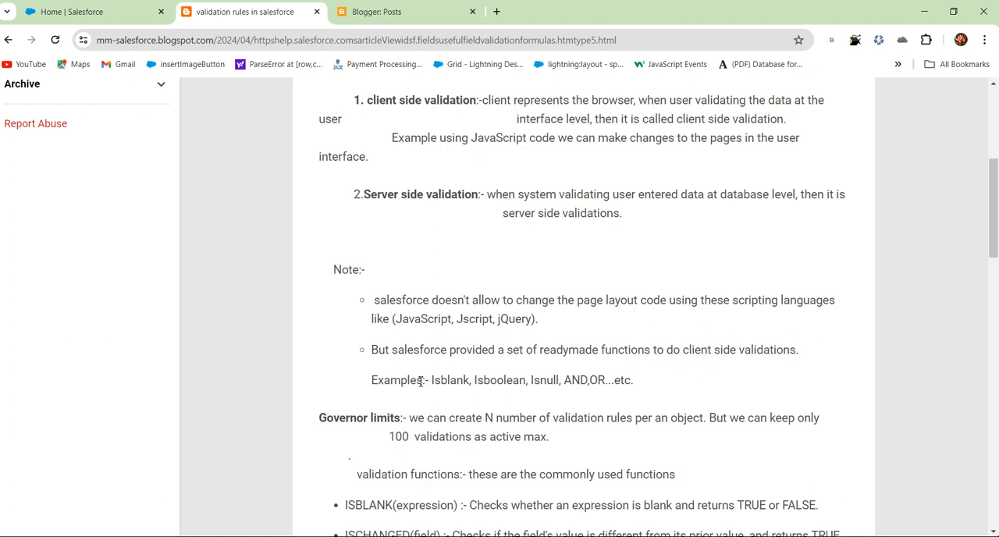
pyautogui.moveTo(432, 381); pyautogui.dragTo(624, 379)
pyautogui.click(554, 413)
# Review the governor limits and the list of commonly used validation functions, including ISBLANK, ISCHANGED and ISNEW.
pyautogui.scroll(-1, 544, 402)
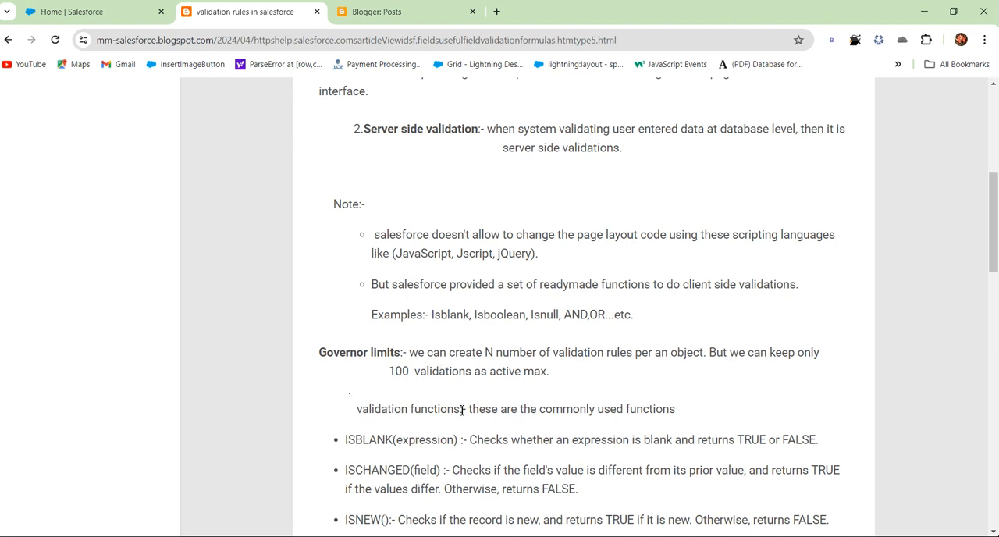
pyautogui.scroll(-3, 538, 356)
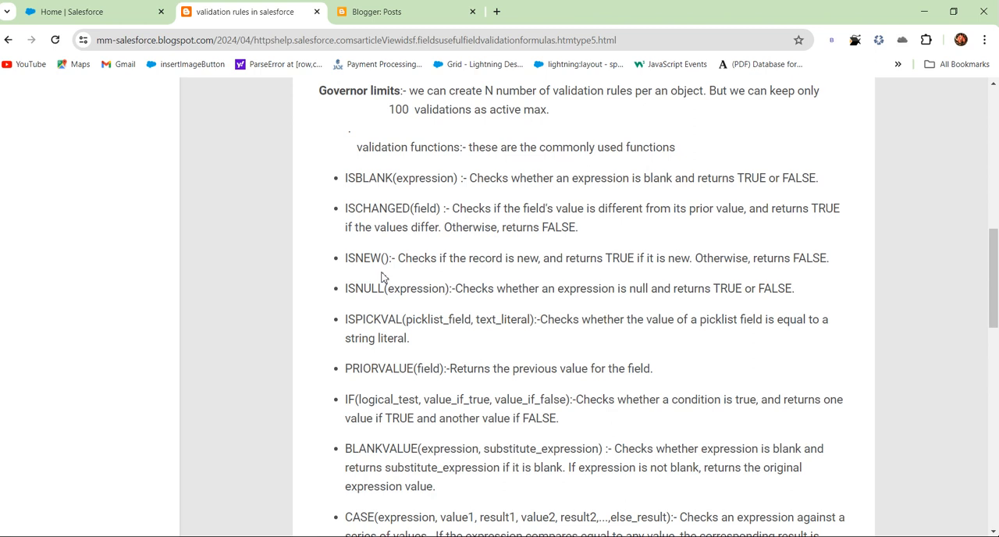
pyautogui.scroll(1, 402, 176)
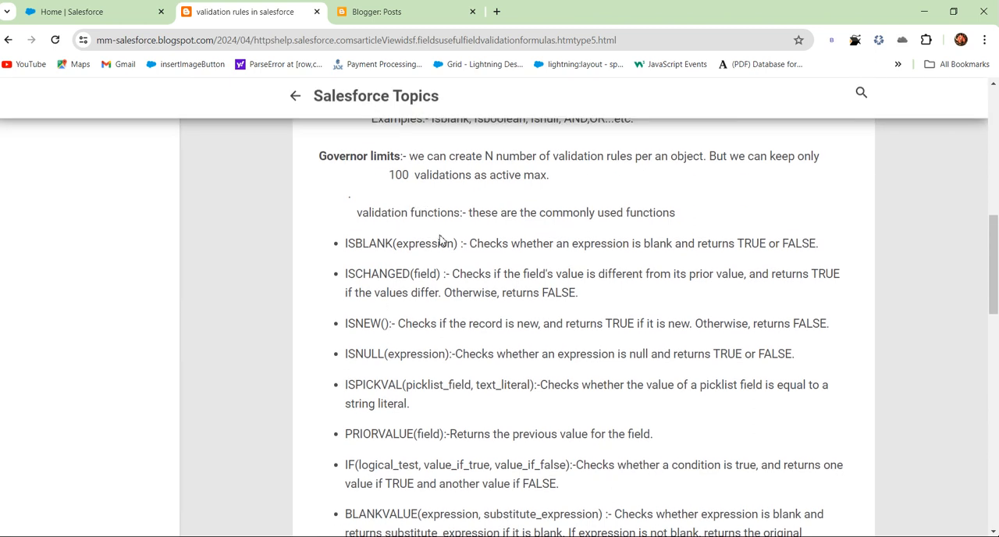
pyautogui.moveTo(346, 247); pyautogui.dragTo(467, 244)
pyautogui.moveTo(355, 275); pyautogui.dragTo(422, 275)
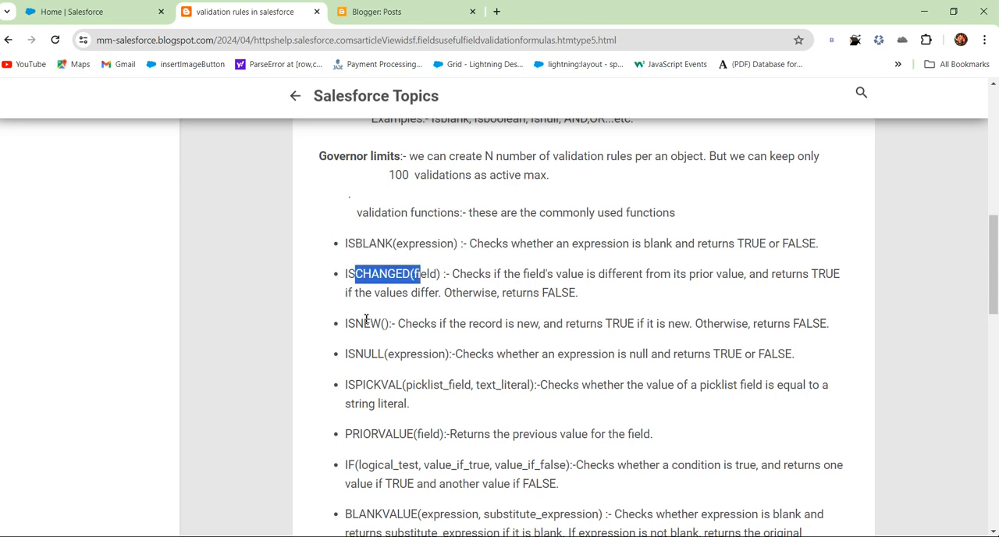
pyautogui.moveTo(364, 323); pyautogui.dragTo(421, 323)
pyautogui.scroll(-3, 468, 246)
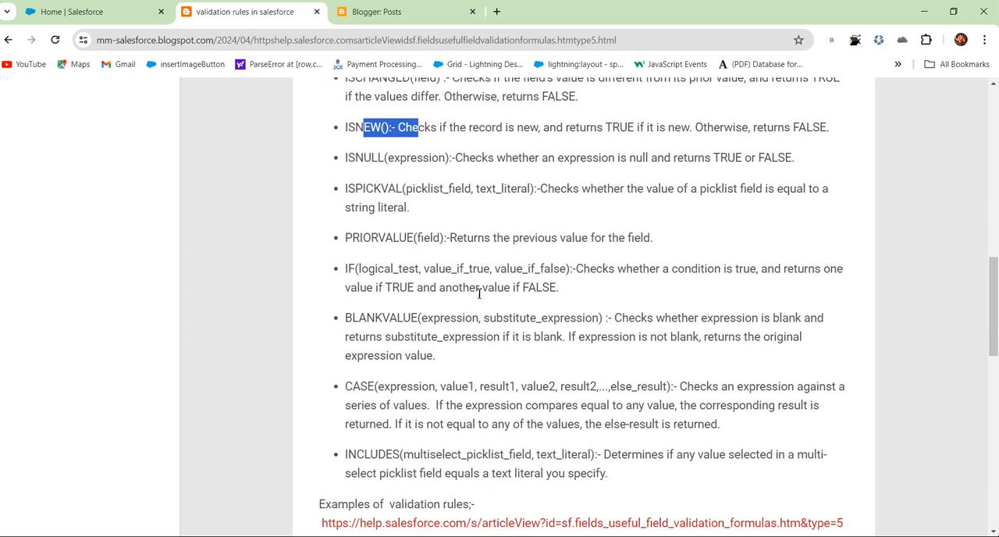
pyautogui.scroll(-2, 504, 357)
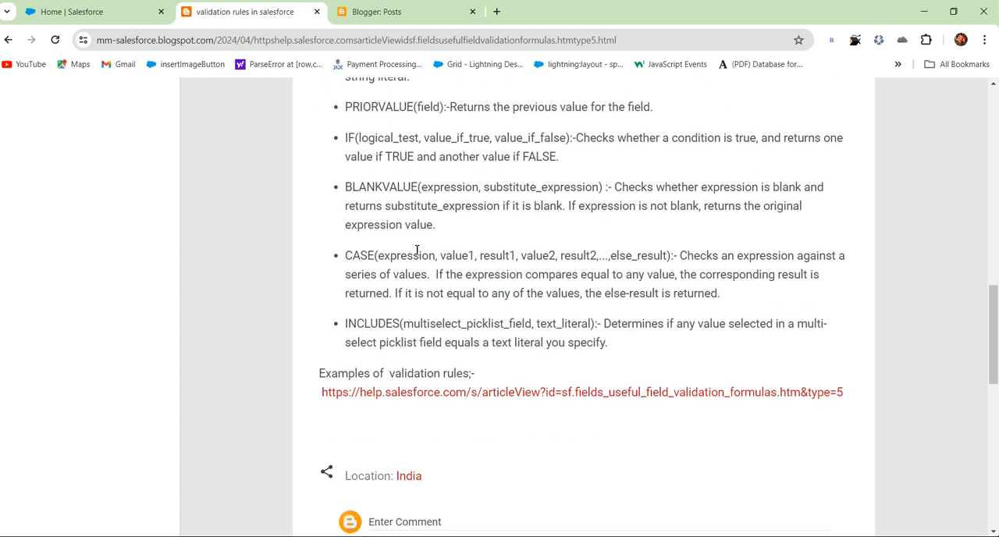
pyautogui.scroll(2, 461, 277)
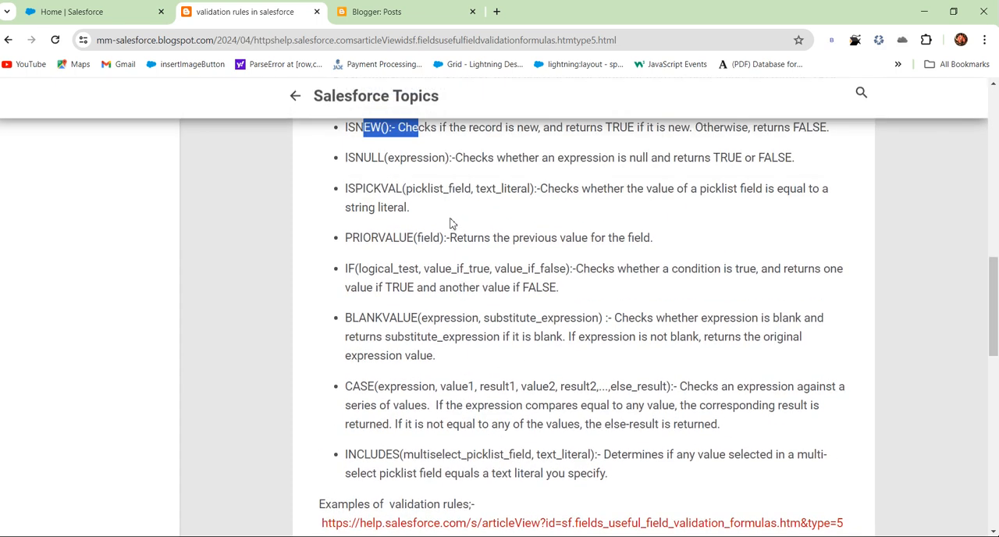
pyautogui.scroll(2, 468, 239)
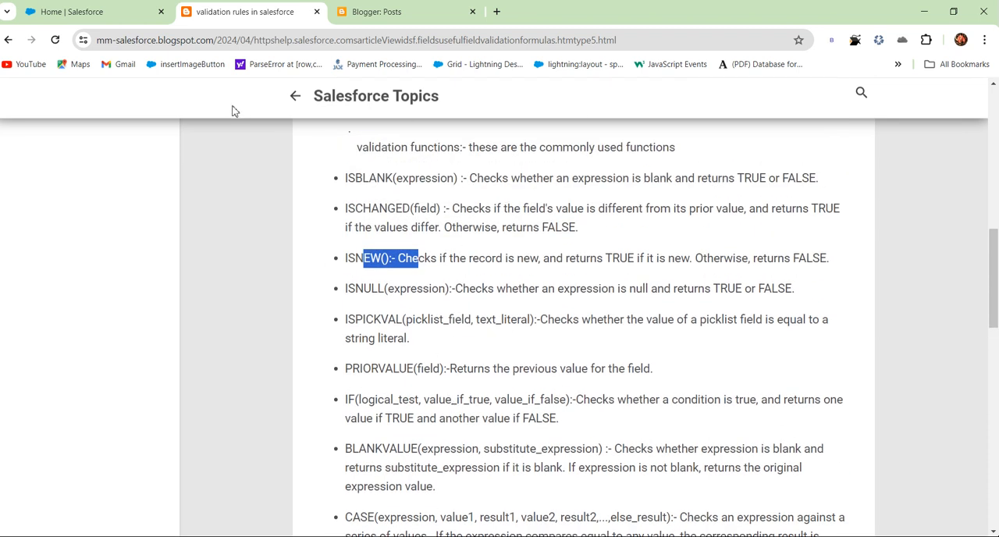
# Switch to Salesforce Setup and start a new validation rule on the Account object.
pyautogui.click(121, 14)
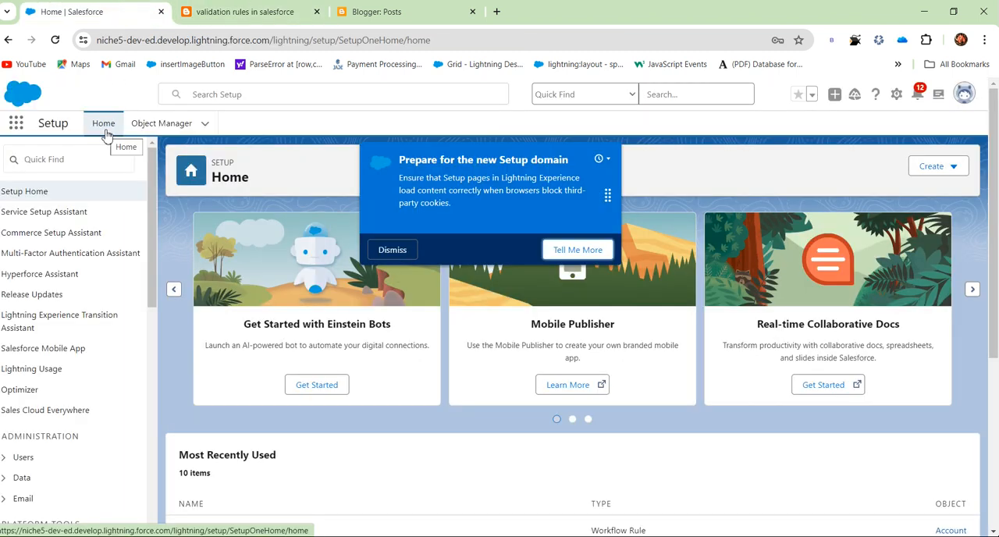
pyautogui.click(159, 127)
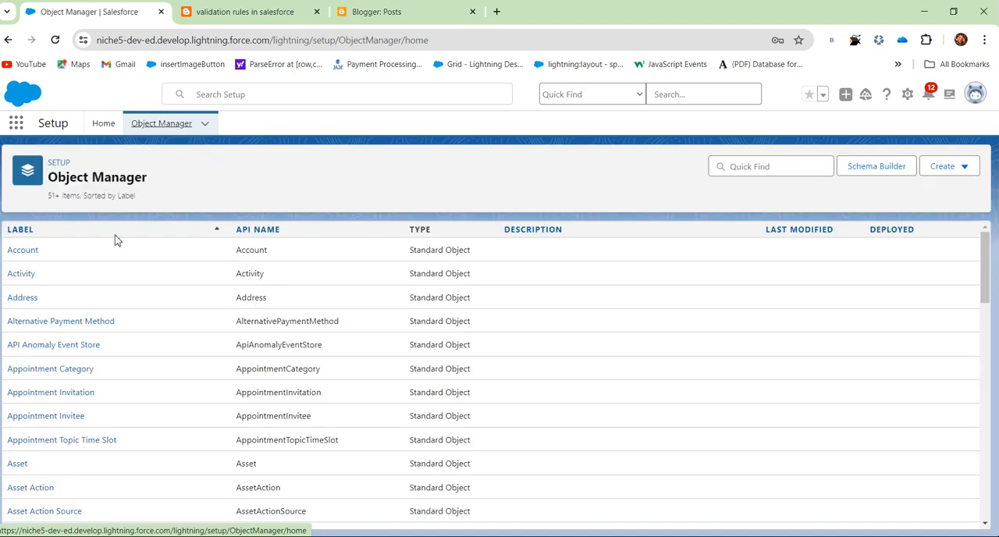
pyautogui.click(33, 251)
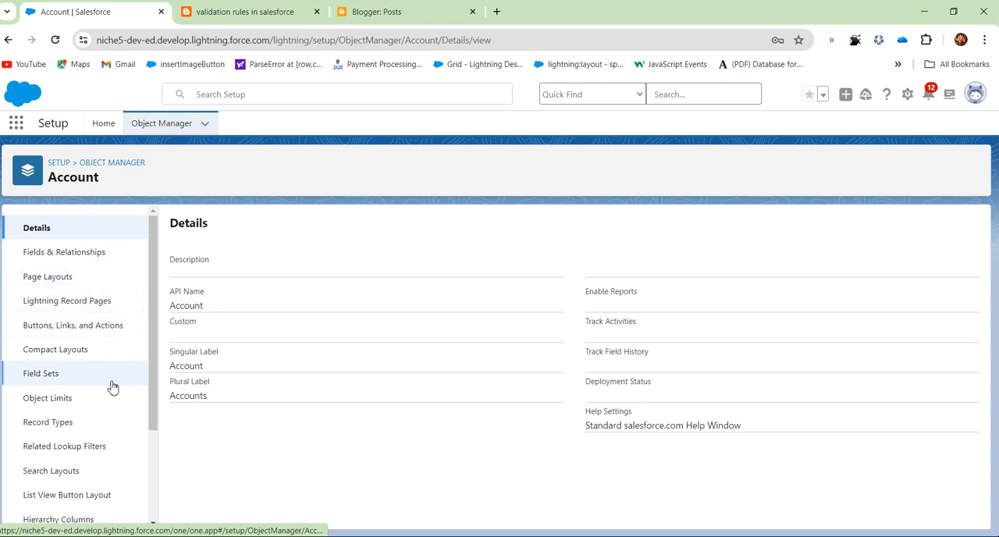
pyautogui.scroll(-3, 113, 406)
pyautogui.click(85, 488)
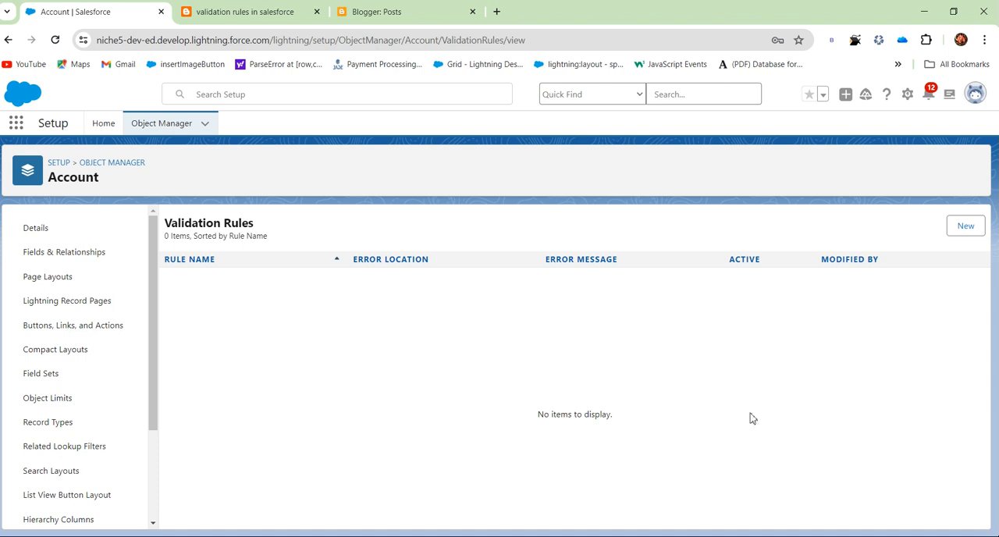
pyautogui.click(969, 224)
pyautogui.click(970, 228)
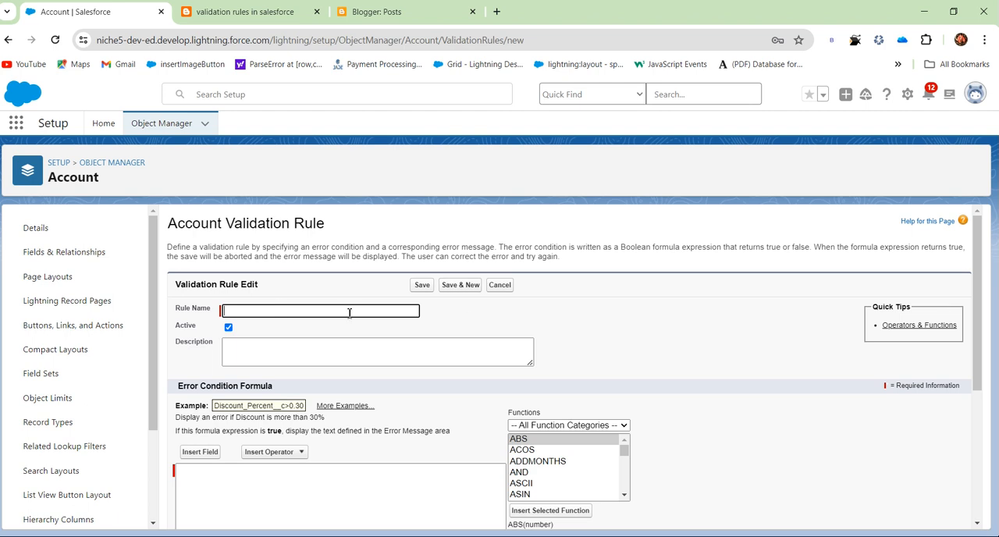
# Name the Account validation rule rating_as_mandatory, leaving it active and without a description.
pyautogui.scroll(-1, 676, 312)
pyautogui.scroll(1, 653, 323)
pyautogui.click(242, 351)
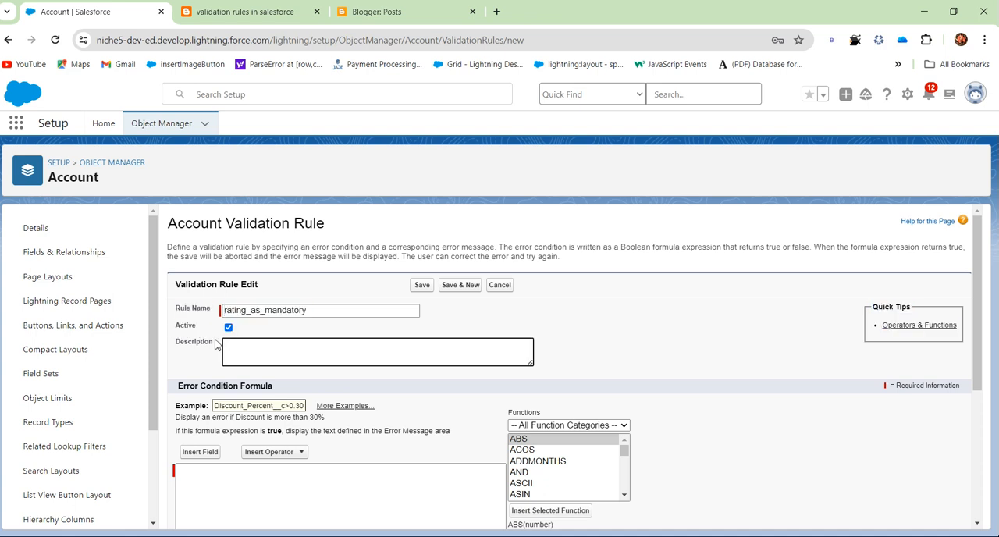
pyautogui.moveTo(176, 326); pyautogui.dragTo(195, 328)
pyautogui.click(229, 338)
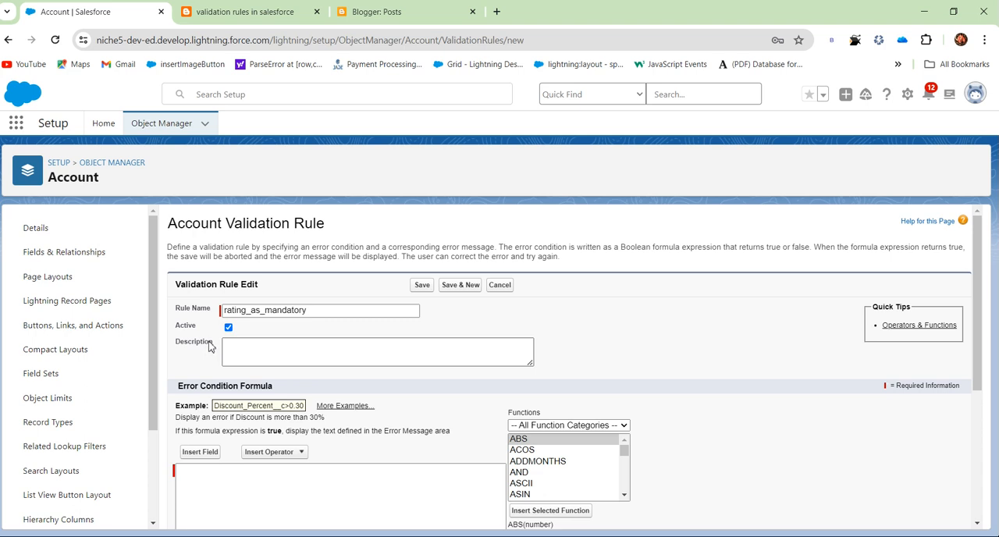
# Open the help page with more error condition formula examples, and return to the Account validation rule form.
pyautogui.scroll(-1, 484, 387)
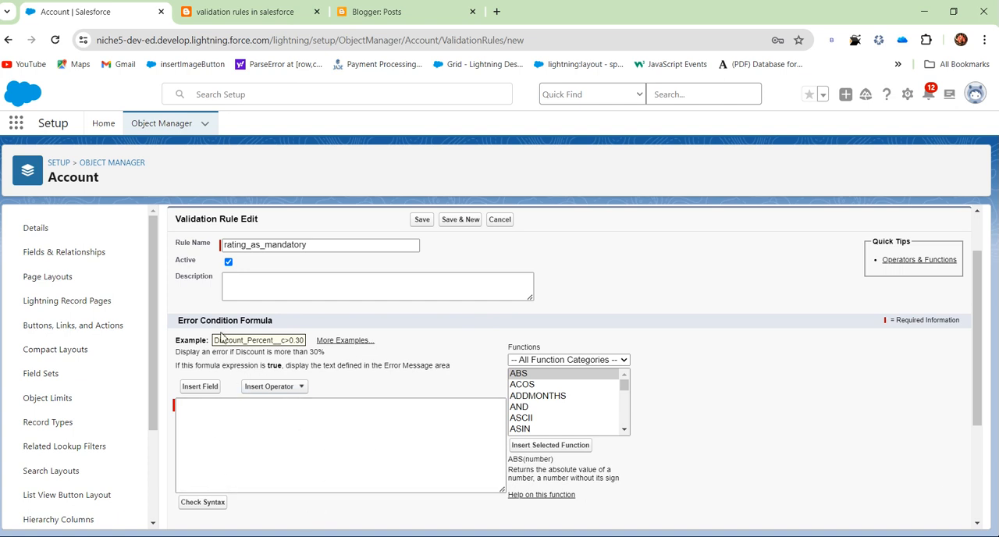
pyautogui.moveTo(178, 320); pyautogui.dragTo(295, 322)
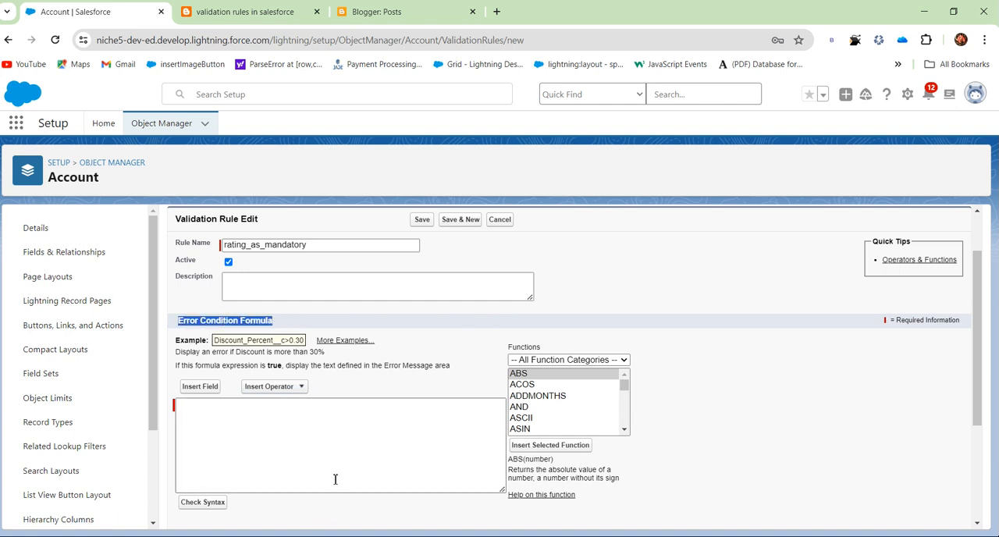
pyautogui.click(335, 479)
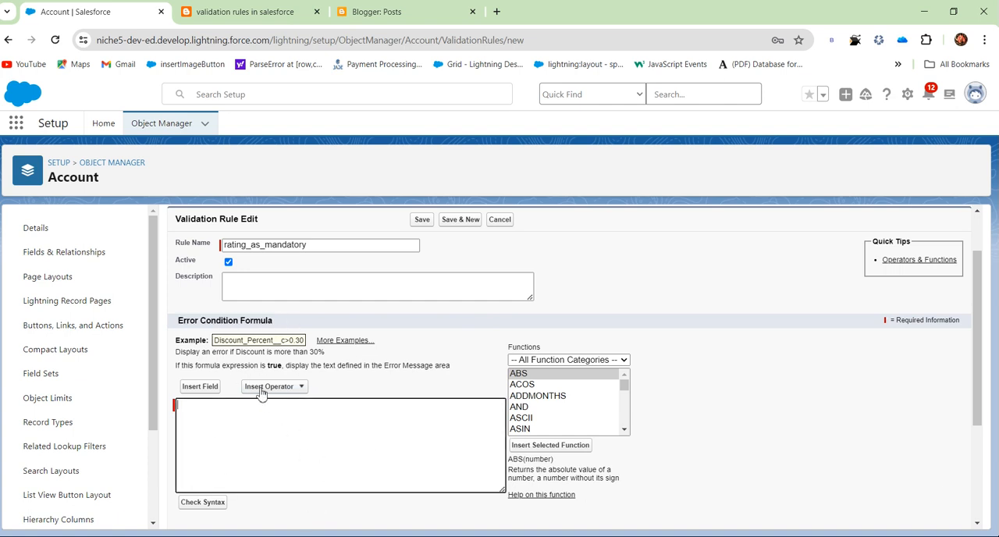
pyautogui.click(340, 344)
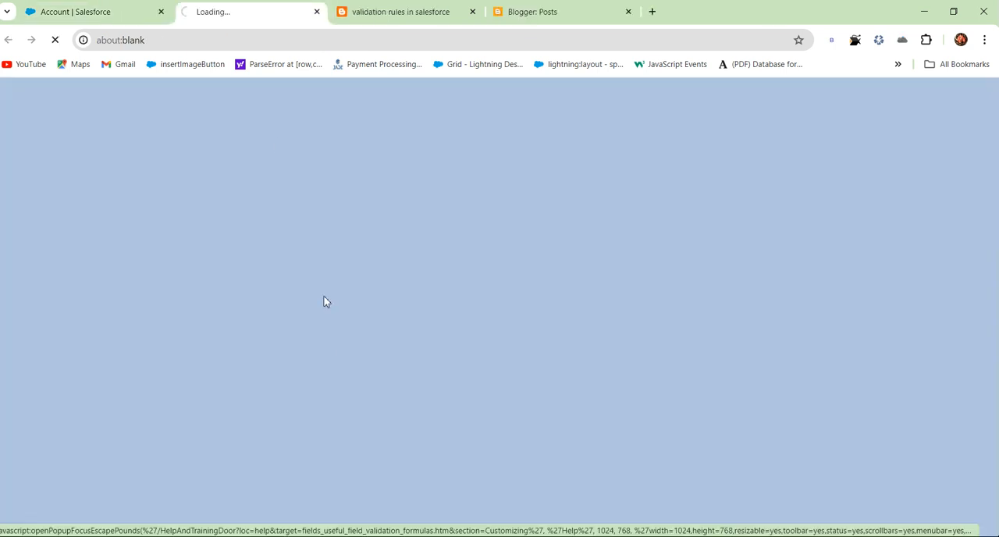
pyautogui.click(101, 17)
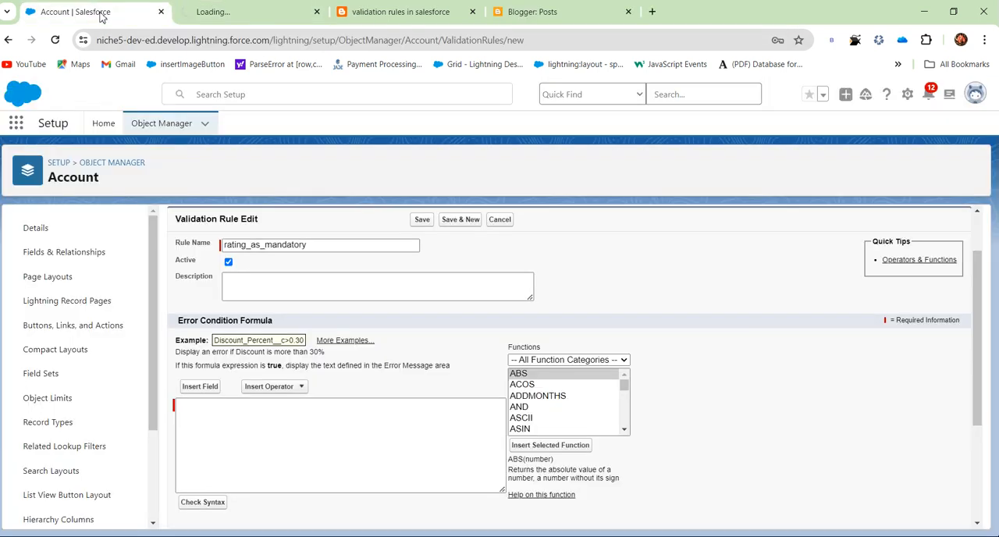
# Recheck the examples help page, return to the validation rule form, and read the example formula Discount_Percent__c>0.30 with its explanation.
pyautogui.click(255, 17)
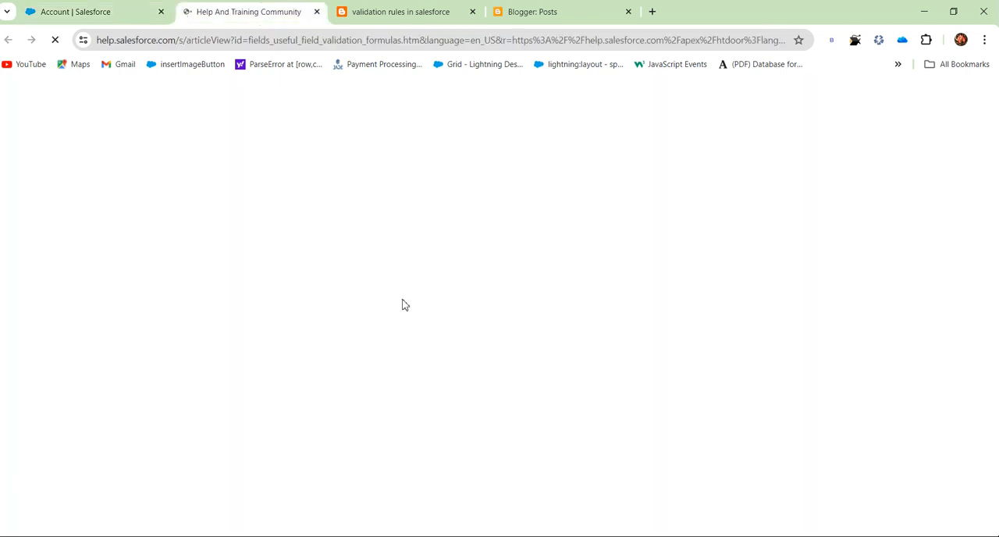
pyautogui.click(95, 13)
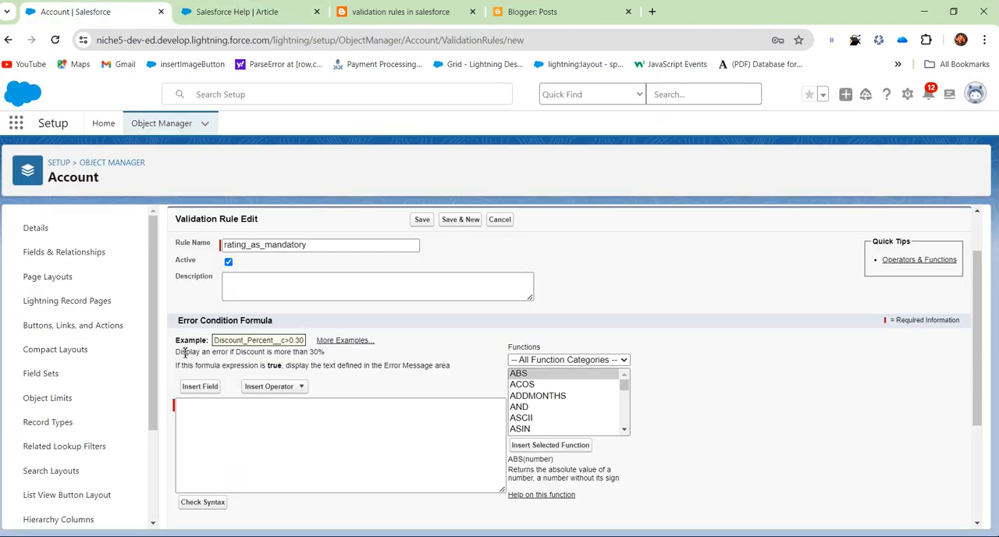
pyautogui.moveTo(181, 352); pyautogui.dragTo(327, 352)
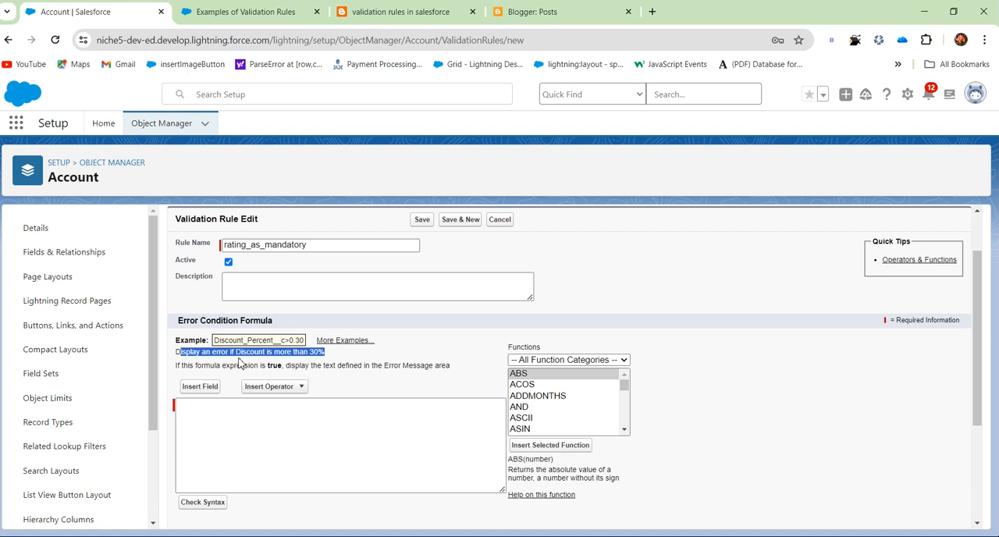
pyautogui.click(298, 351)
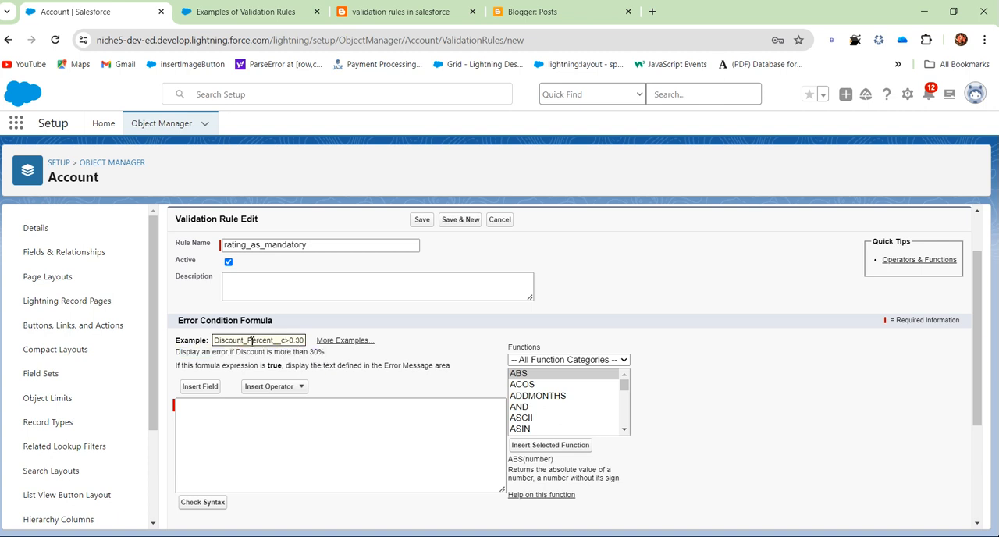
pyautogui.moveTo(215, 342); pyautogui.dragTo(291, 341)
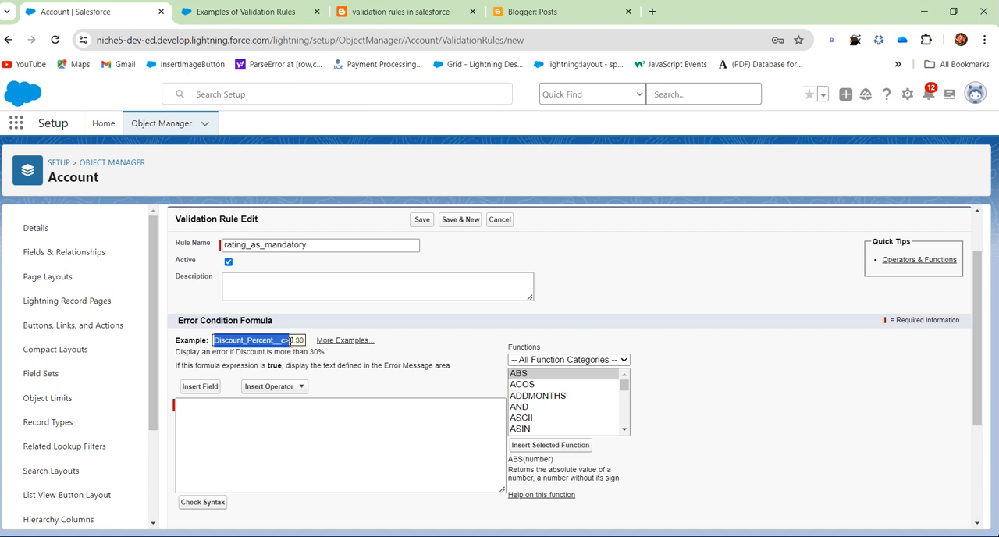
pyautogui.click(304, 342)
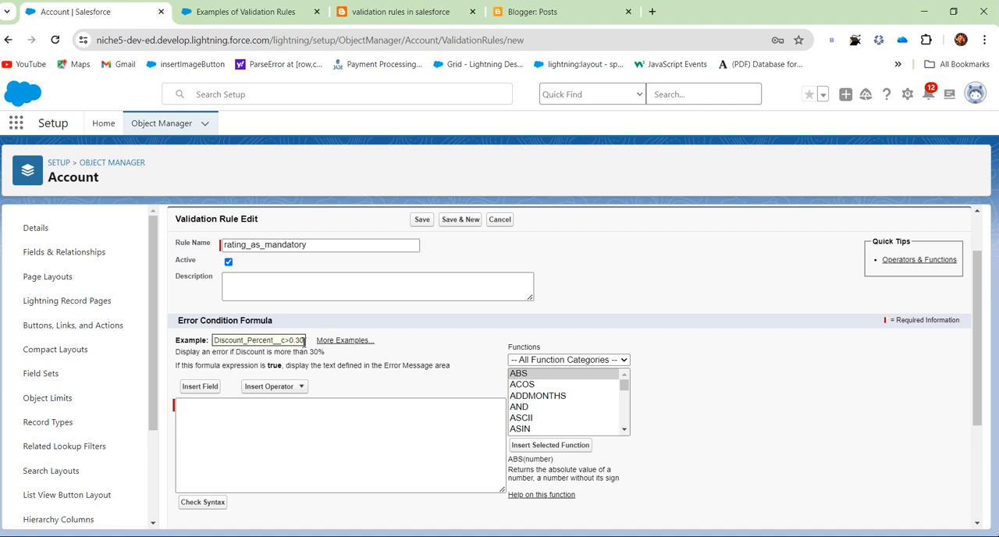
pyautogui.click(320, 363)
# Browse the Date & Time and Logical function categories available for the error condition formula.
pyautogui.scroll(-1, 457, 401)
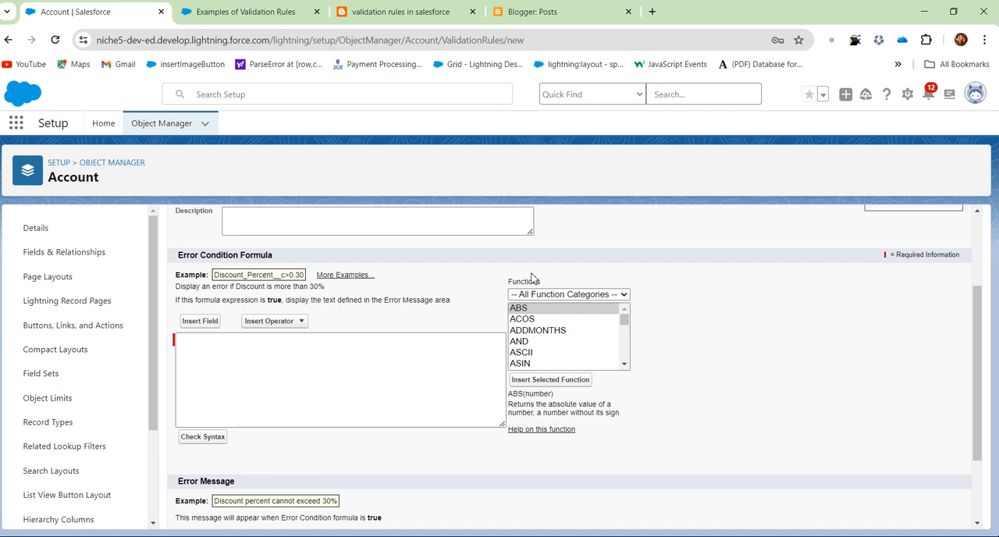
pyautogui.click(565, 298)
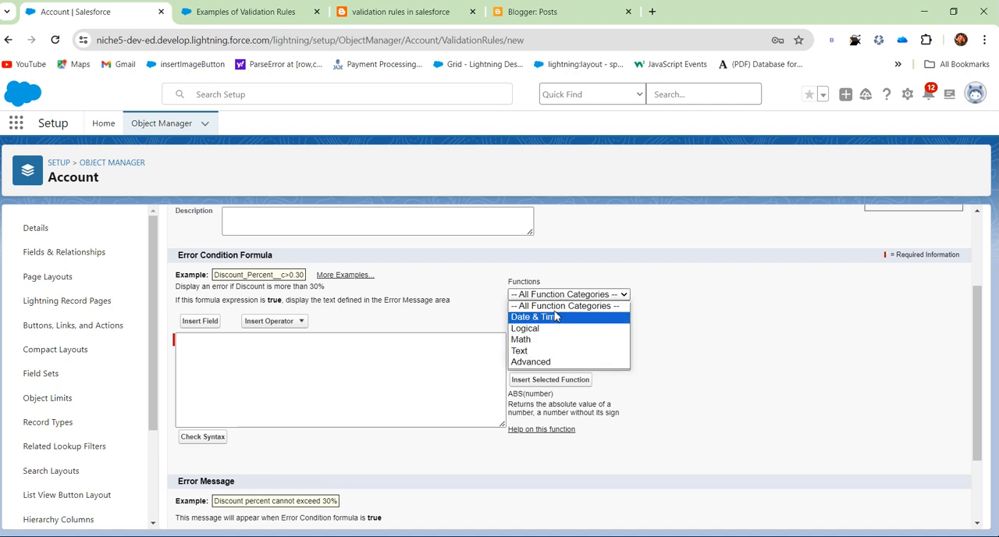
pyautogui.click(553, 318)
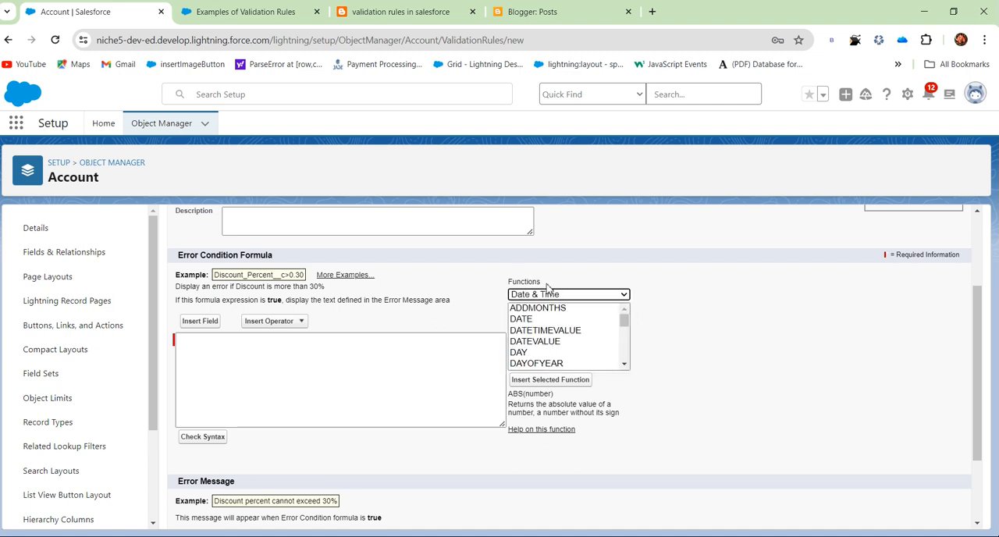
pyautogui.click(551, 294)
pyautogui.click(534, 337)
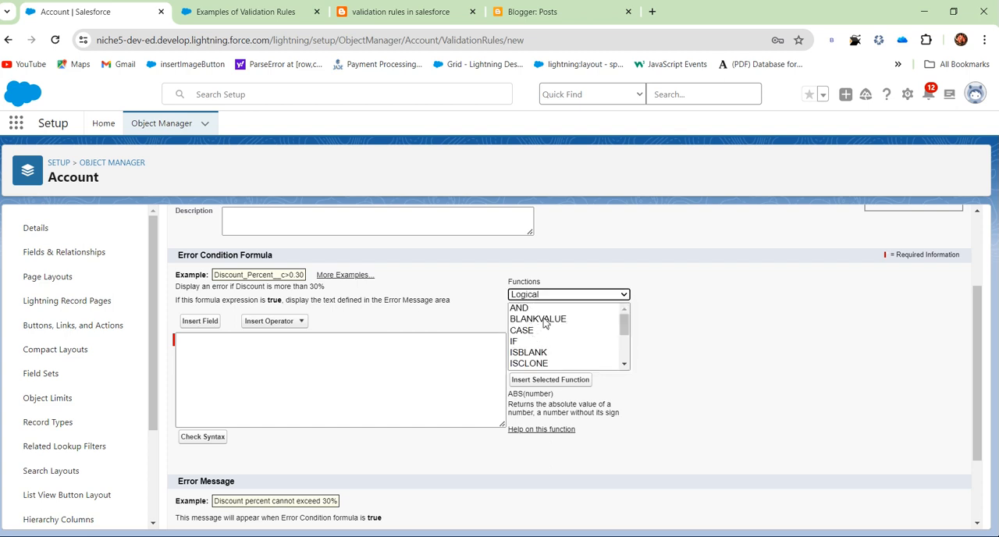
pyautogui.scroll(-2, 545, 324)
pyautogui.scroll(-1, 539, 328)
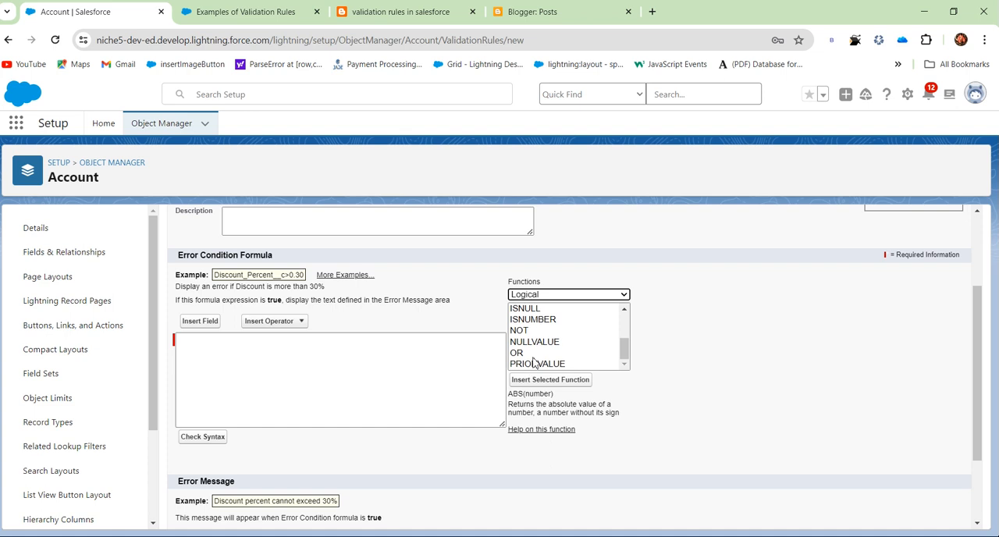
pyautogui.scroll(5, 539, 328)
# Browse the Math function category and read the description of the ABS function.
pyautogui.click(554, 295)
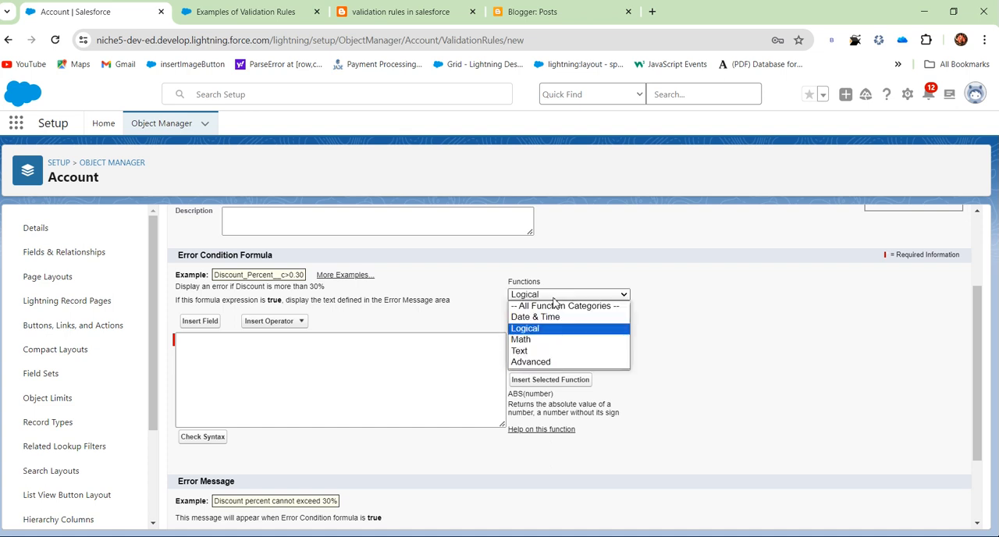
pyautogui.click(550, 339)
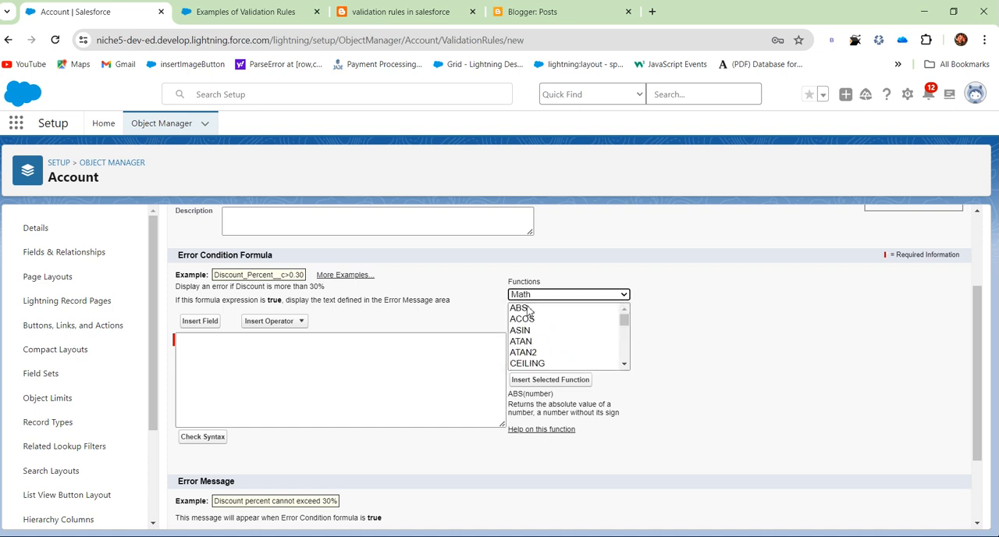
pyautogui.scroll(-2, 536, 352)
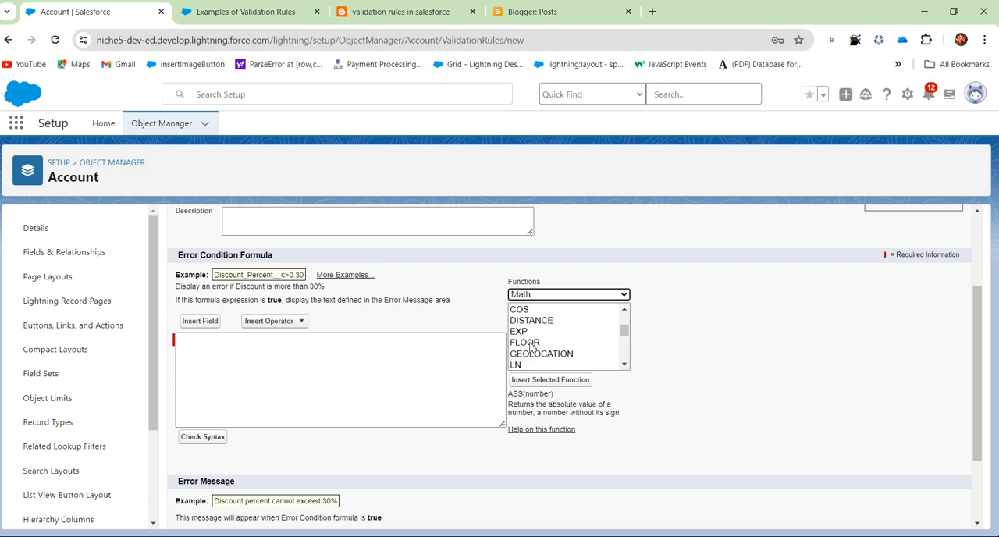
pyautogui.scroll(2, 531, 348)
pyautogui.scroll(2, 531, 349)
pyautogui.scroll(-2, 531, 349)
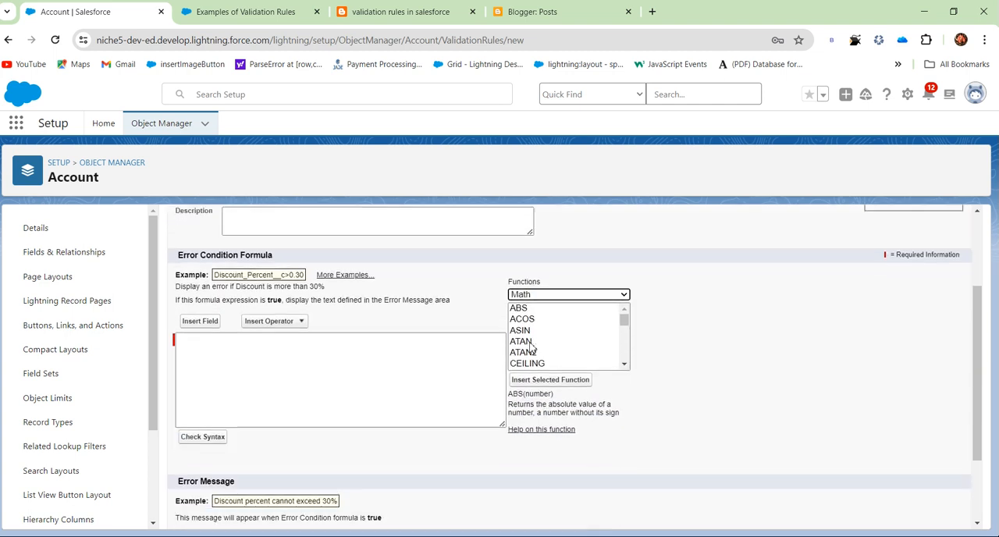
pyautogui.click(555, 294)
pyautogui.click(548, 342)
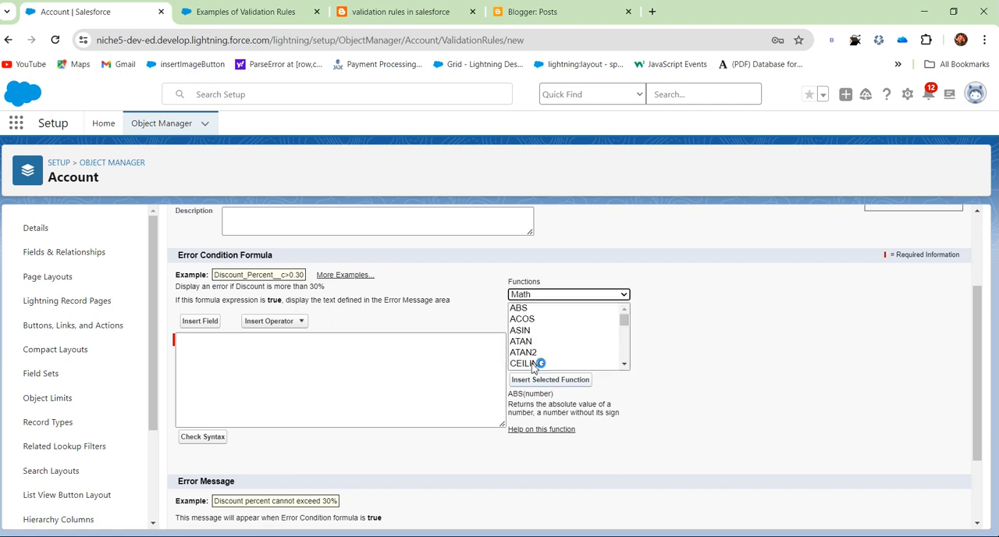
pyautogui.moveTo(508, 393); pyautogui.dragTo(613, 435)
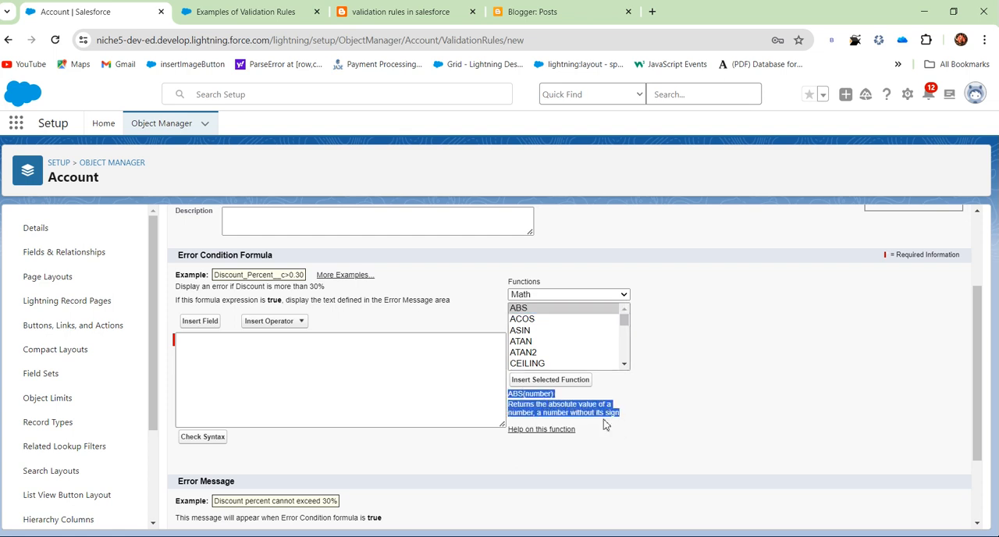
pyautogui.click(583, 424)
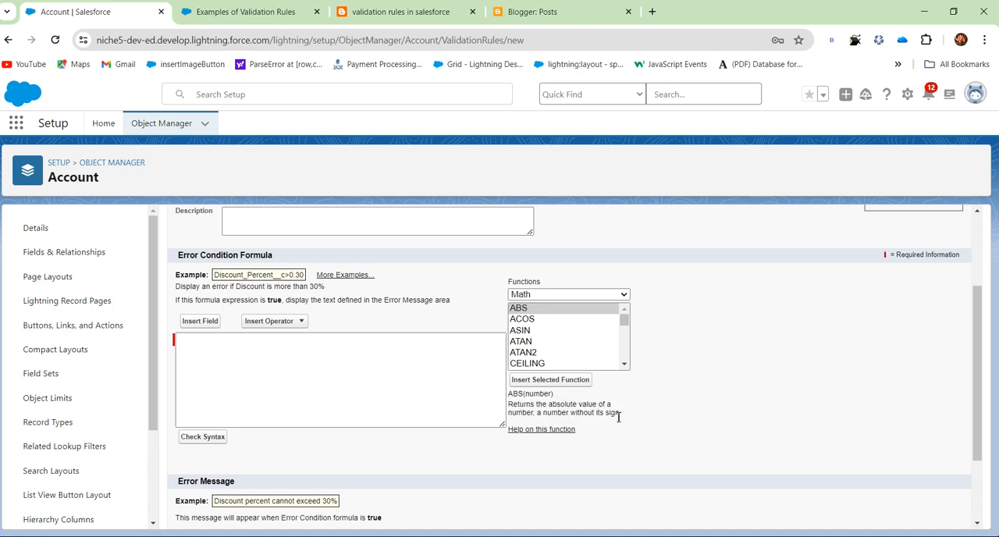
pyautogui.moveTo(625, 420); pyautogui.dragTo(557, 414)
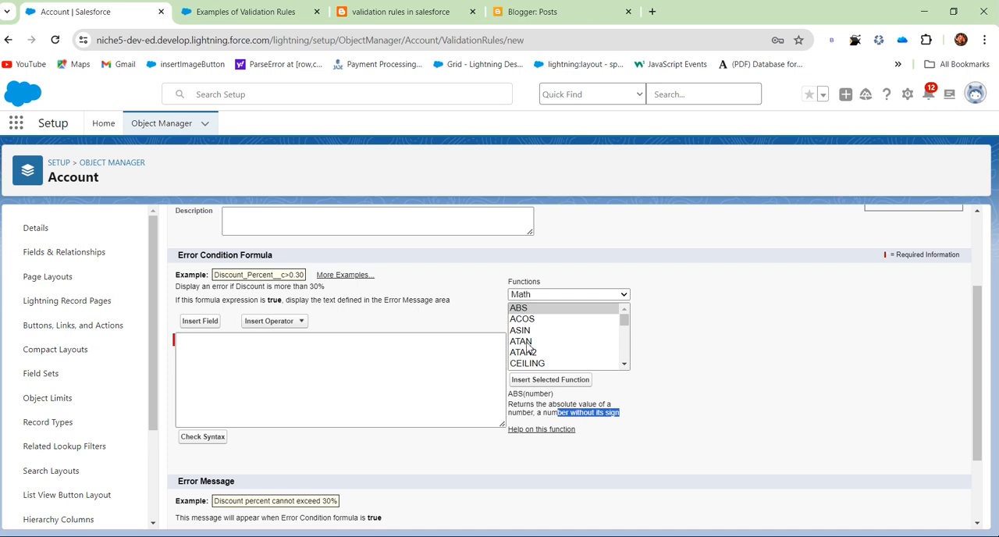
# Insert the DATE function from the Date & Time category into the error condition formula, and delete it again.
pyautogui.click(537, 297)
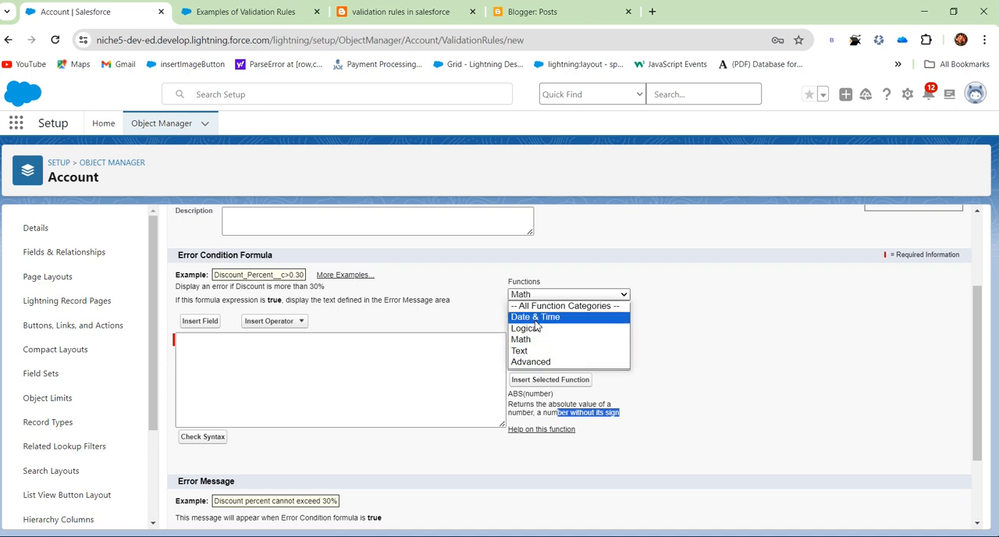
pyautogui.click(534, 320)
pyautogui.click(531, 320)
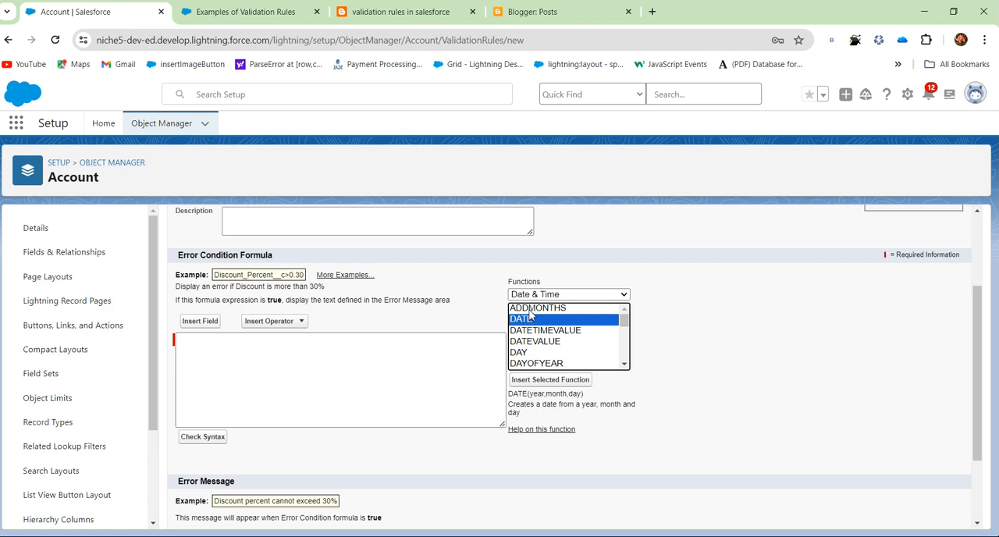
pyautogui.click(546, 381)
pyautogui.moveTo(290, 339); pyautogui.dragTo(176, 364)
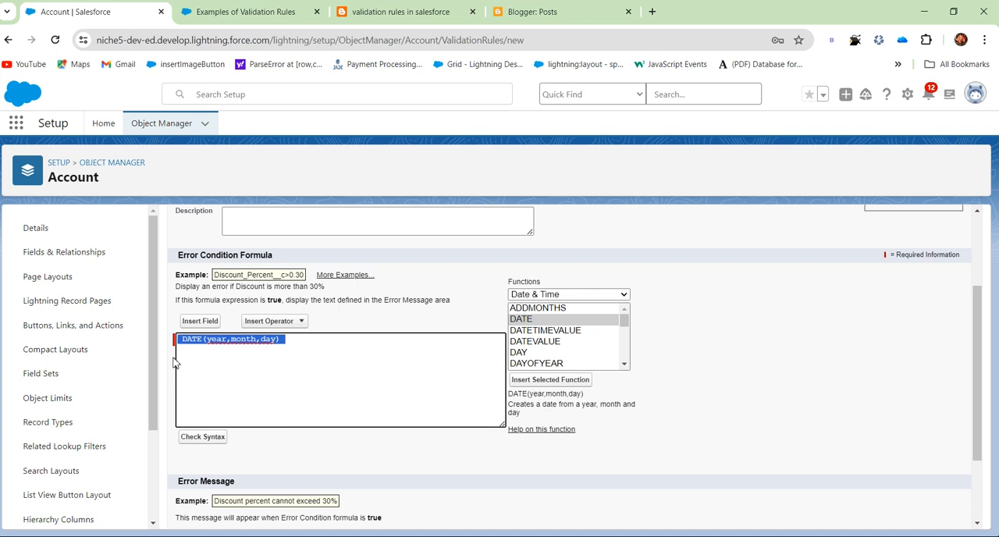
pyautogui.press('BackSpace')
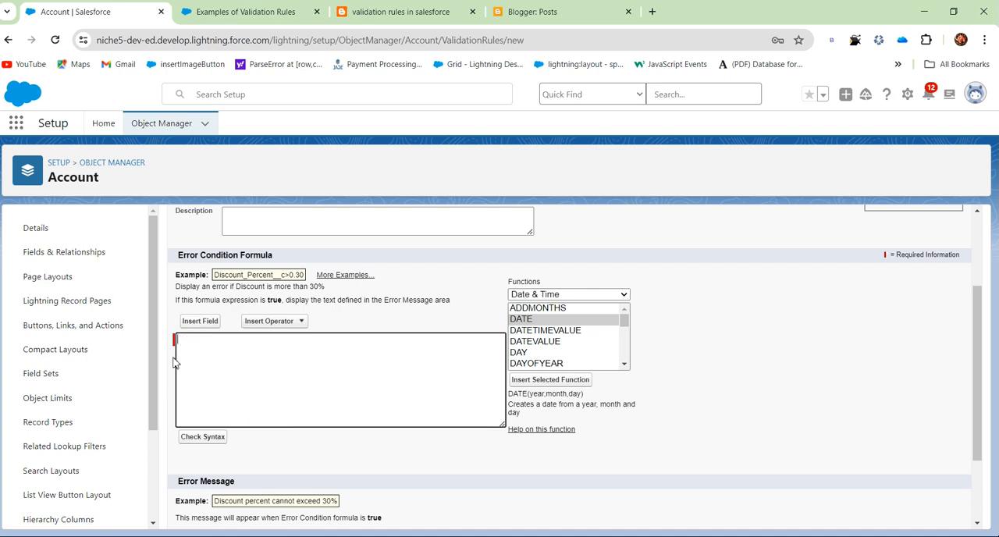
# Review the rule form's formula and error message sections and the list of function categories, including Text and Advanced.
pyautogui.scroll(2, 383, 290)
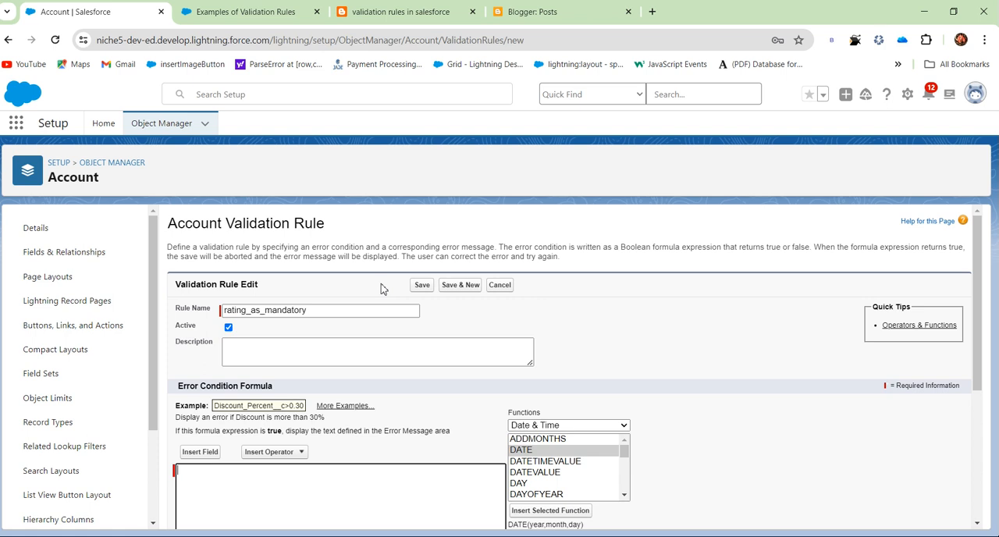
pyautogui.scroll(-2, 367, 290)
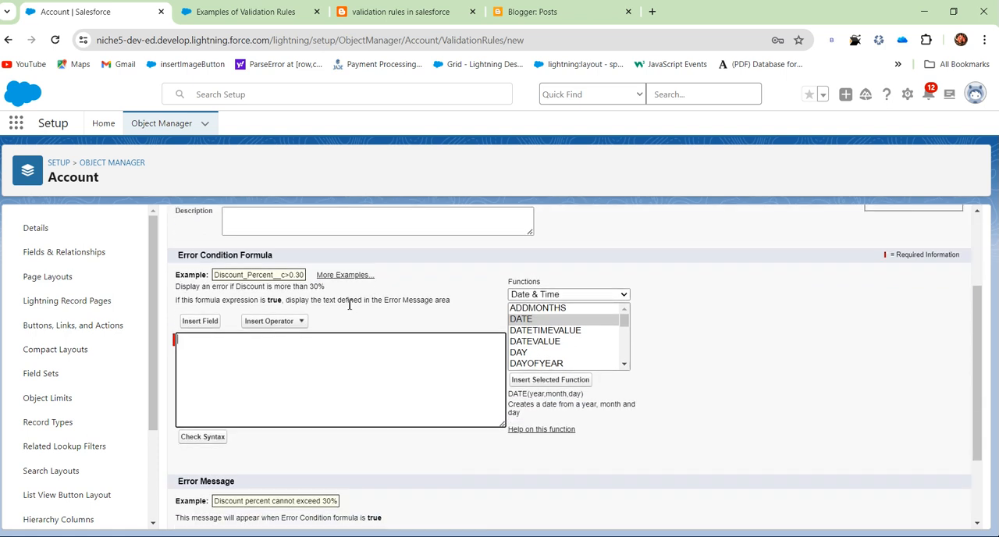
pyautogui.scroll(-1, 258, 371)
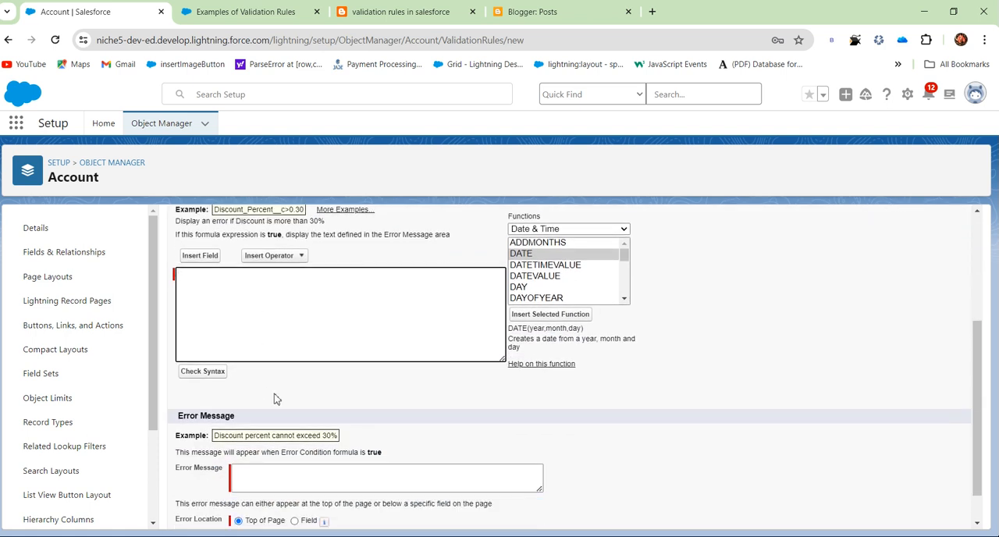
pyautogui.scroll(1, 312, 393)
pyautogui.scroll(2, 588, 350)
pyautogui.scroll(-2, 589, 353)
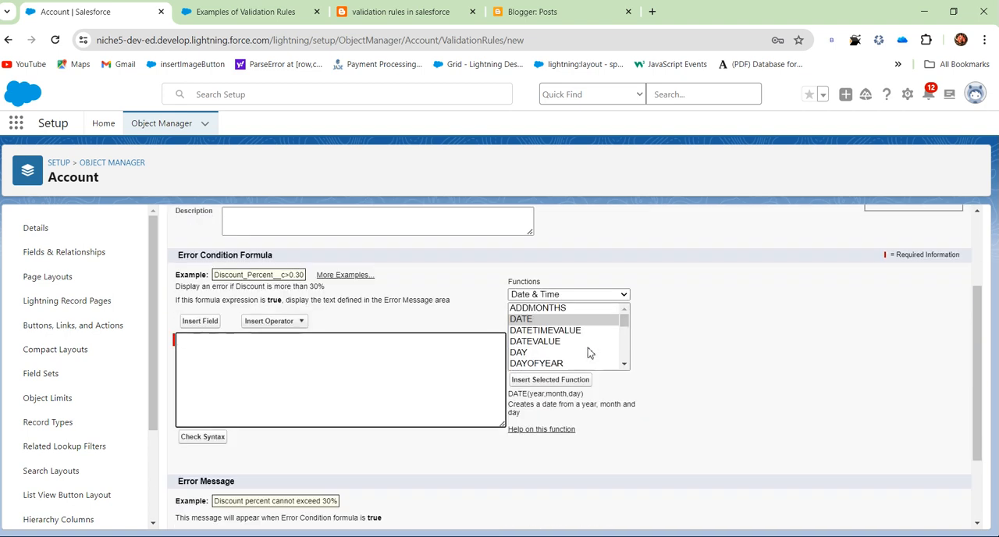
pyautogui.click(575, 297)
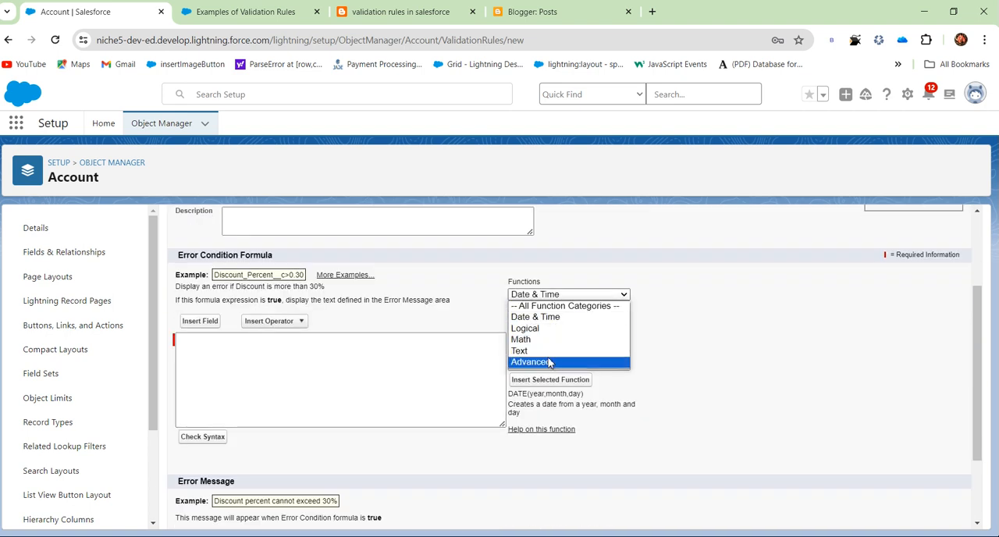
pyautogui.press('Up')
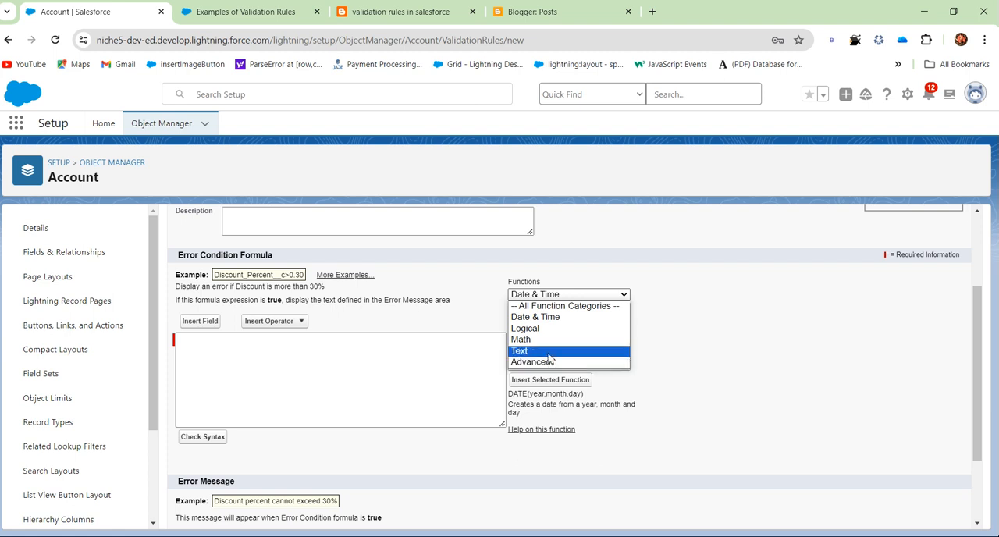
# Open the Account object's fields and relationships and filter them by "ra" to check the Rating field's data type.
pyautogui.click(89, 253)
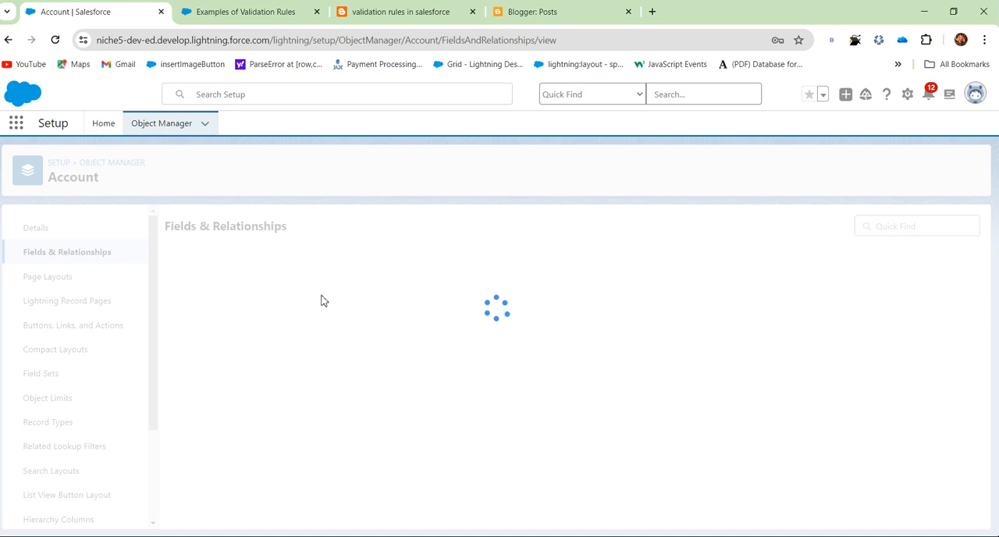
pyautogui.scroll(-3, 240, 448)
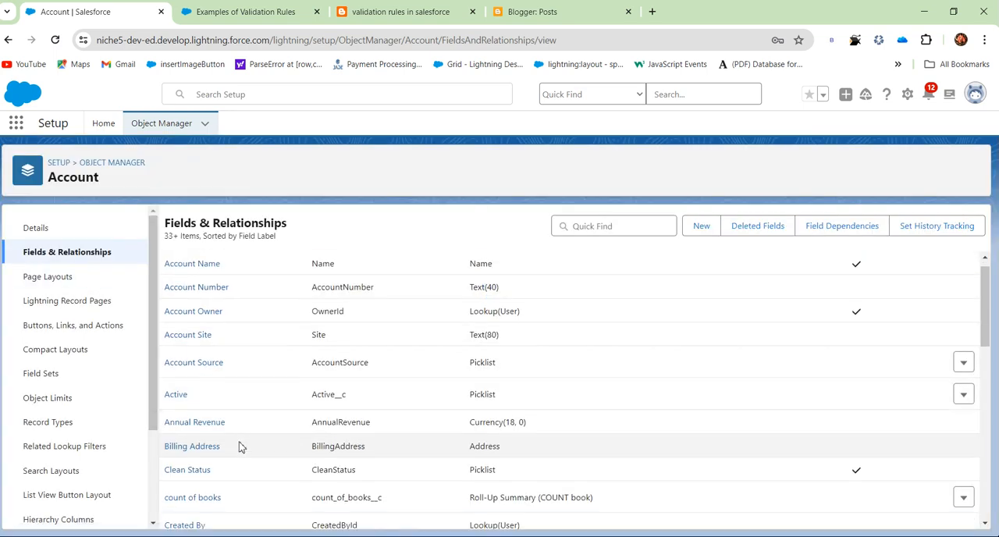
pyautogui.click(612, 226)
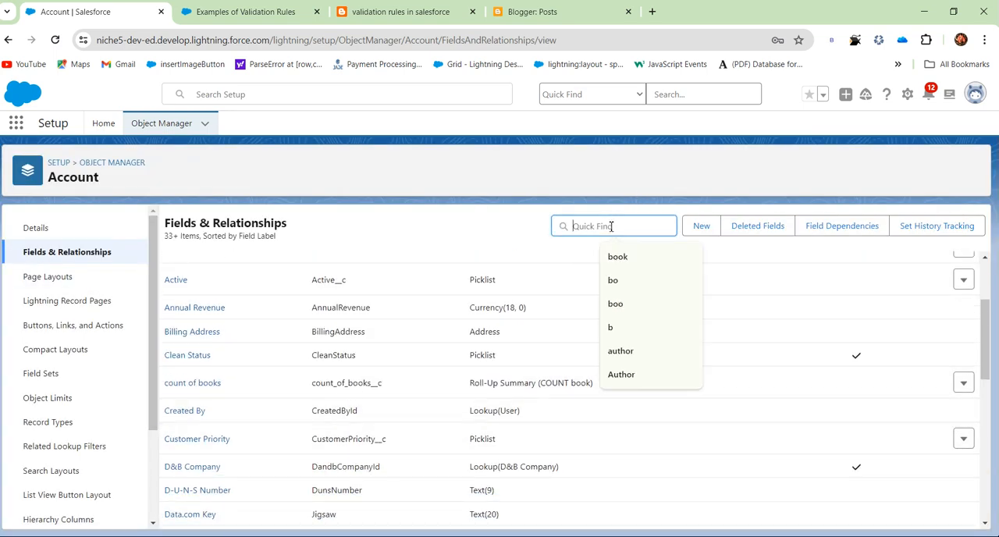
pyautogui.write('ra')
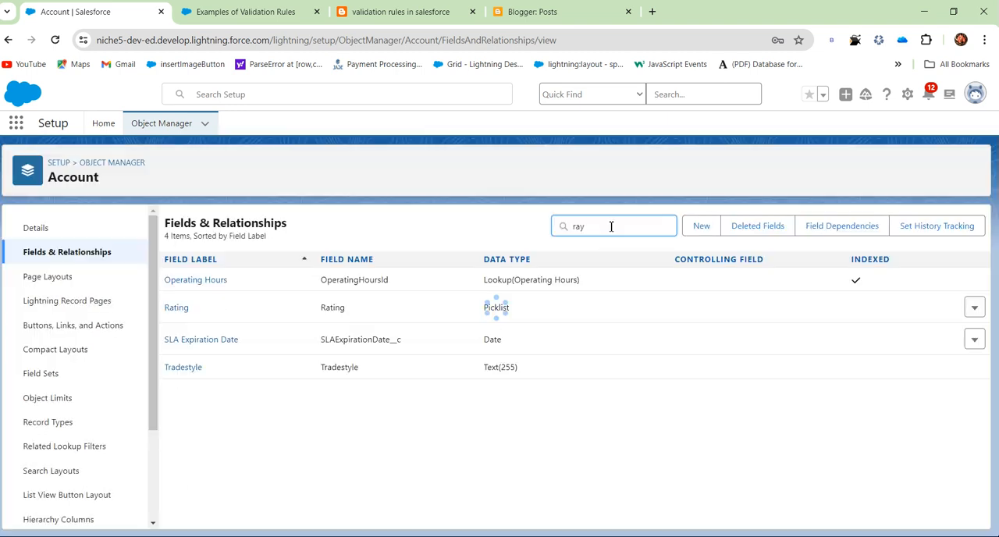
pyautogui.press('BackSpace')
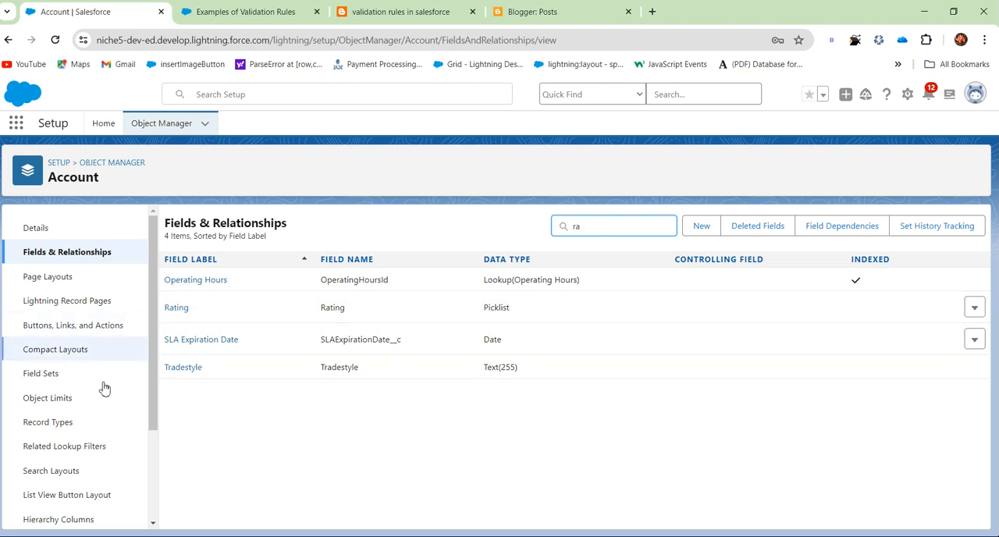
# Open the Account object's validation rules and start a new rule.
pyautogui.scroll(-3, 72, 508)
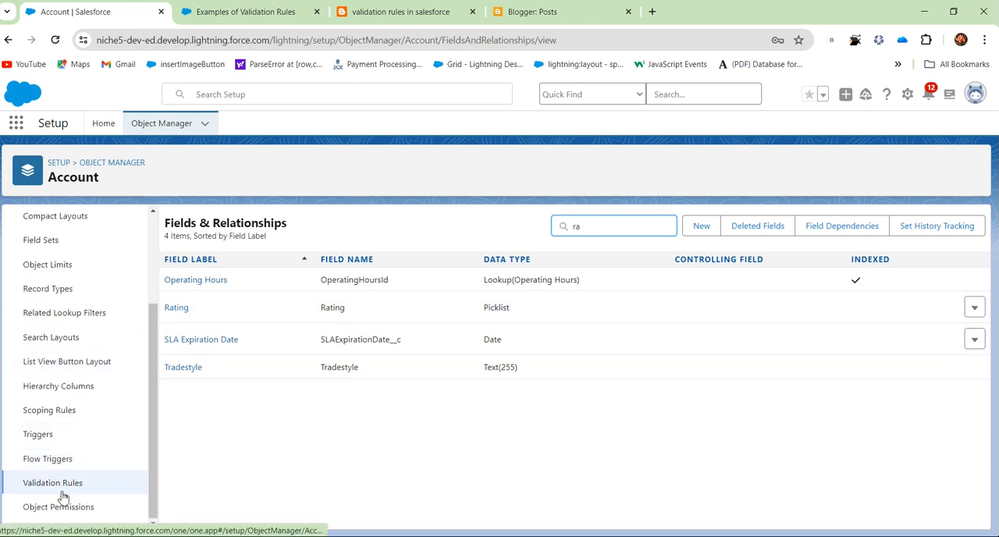
pyautogui.click(67, 437)
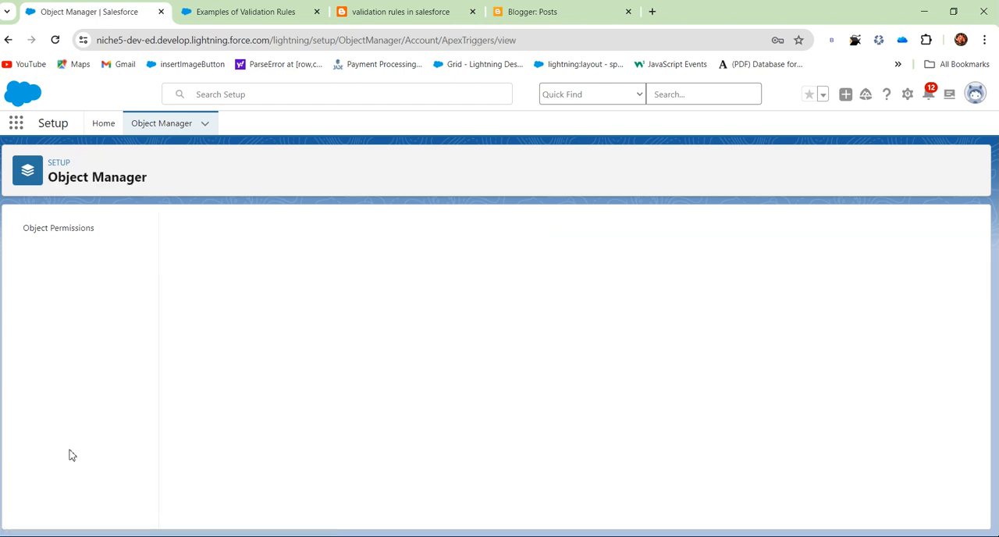
pyautogui.scroll(-3, 72, 507)
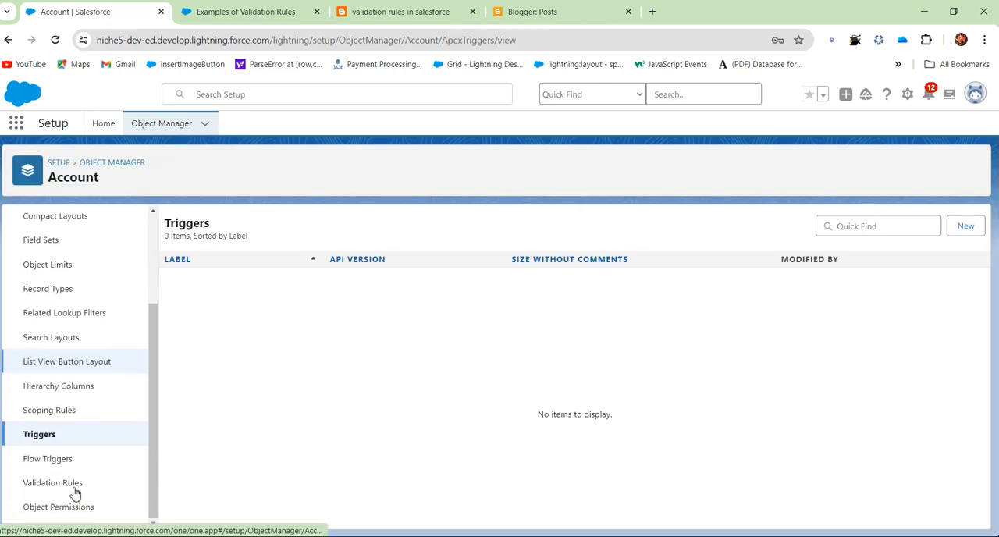
pyautogui.click(69, 480)
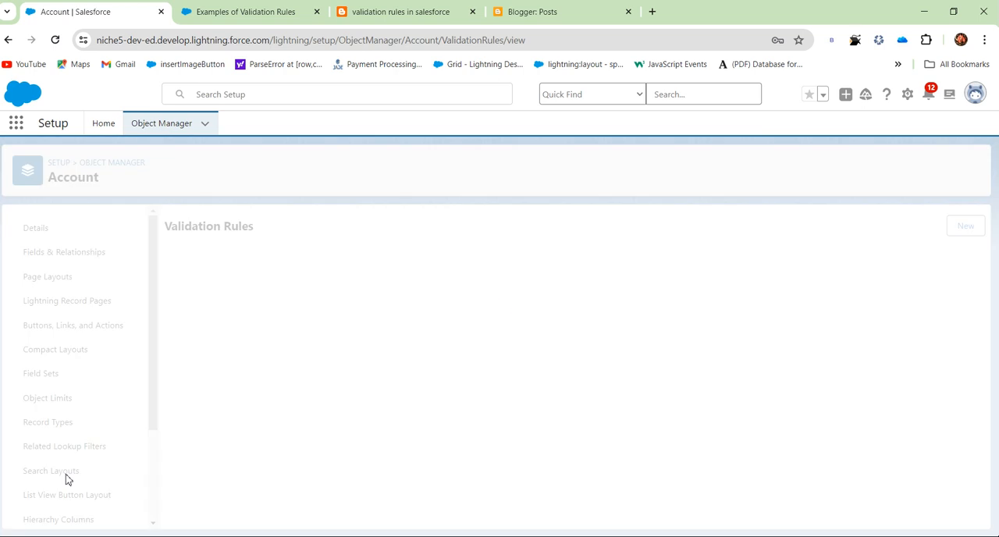
pyautogui.click(965, 225)
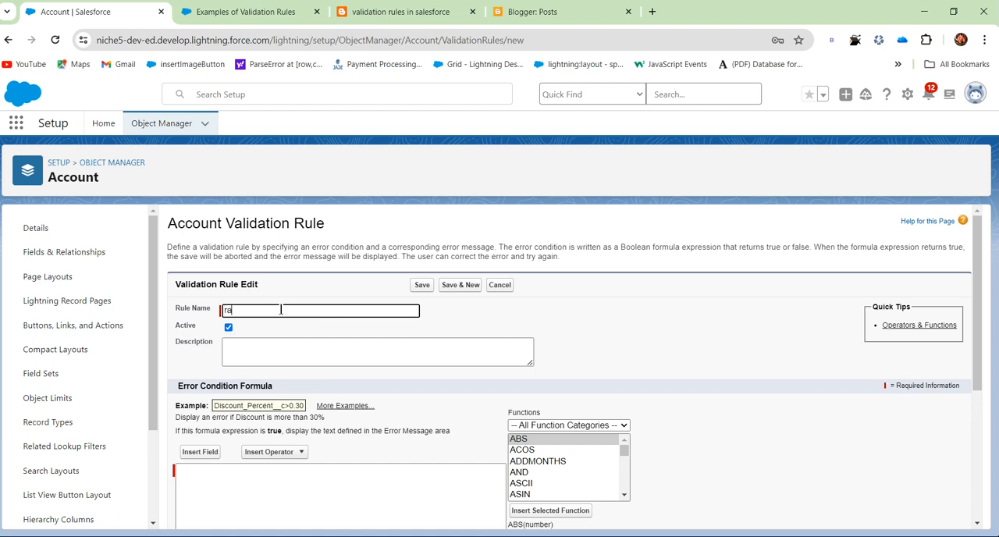
# Name the validation rule rating_as_mandatory.
pyautogui.write('as mand')
pyautogui.click(466, 307)
pyautogui.click(305, 311)
pyautogui.click(443, 341)
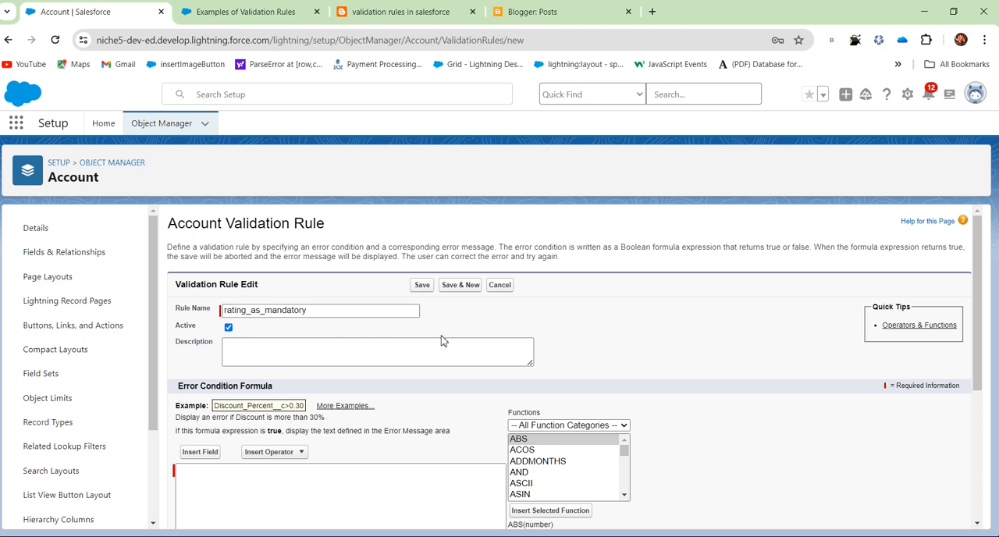
# Insert the Account's Rating field into the error condition formula.
pyautogui.scroll(-1, 351, 390)
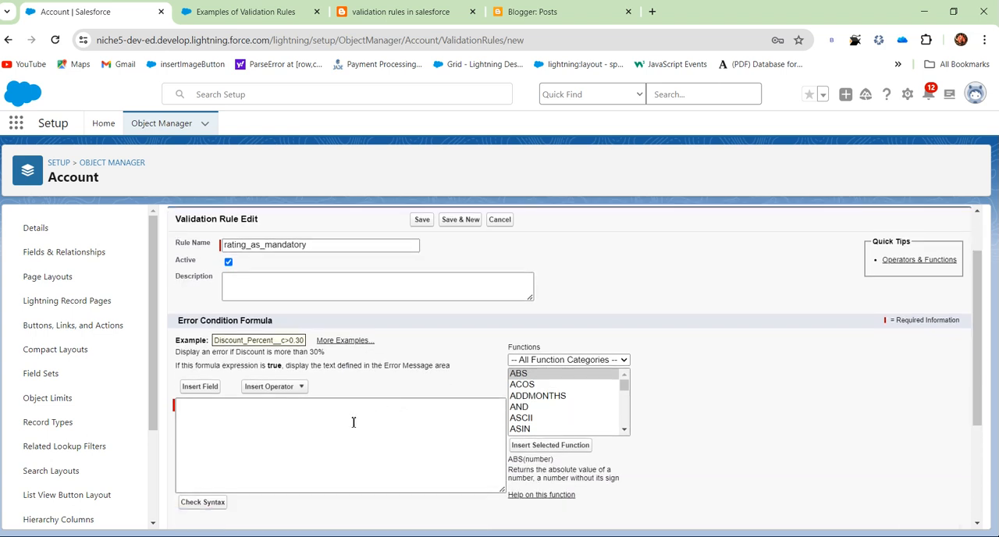
pyautogui.click(201, 388)
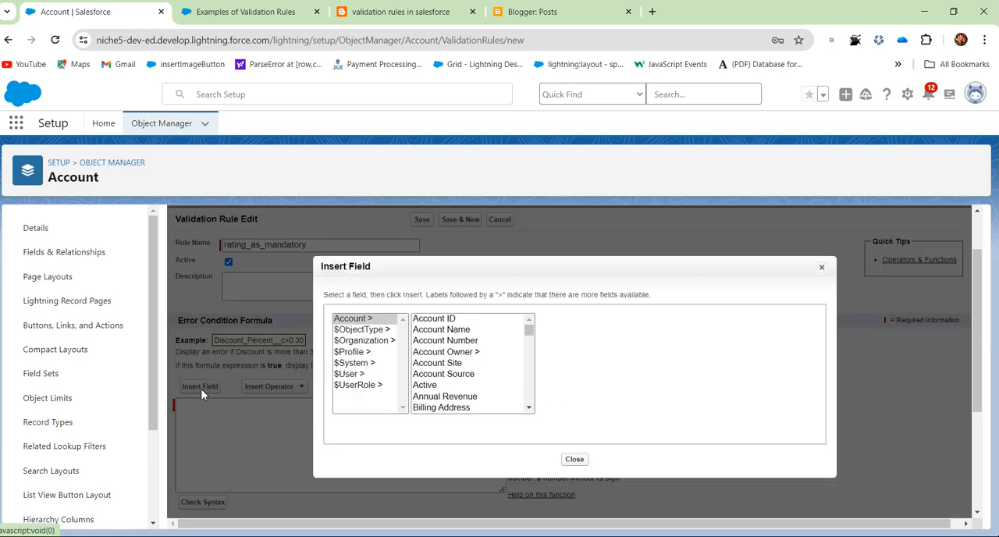
pyautogui.scroll(-6, 455, 366)
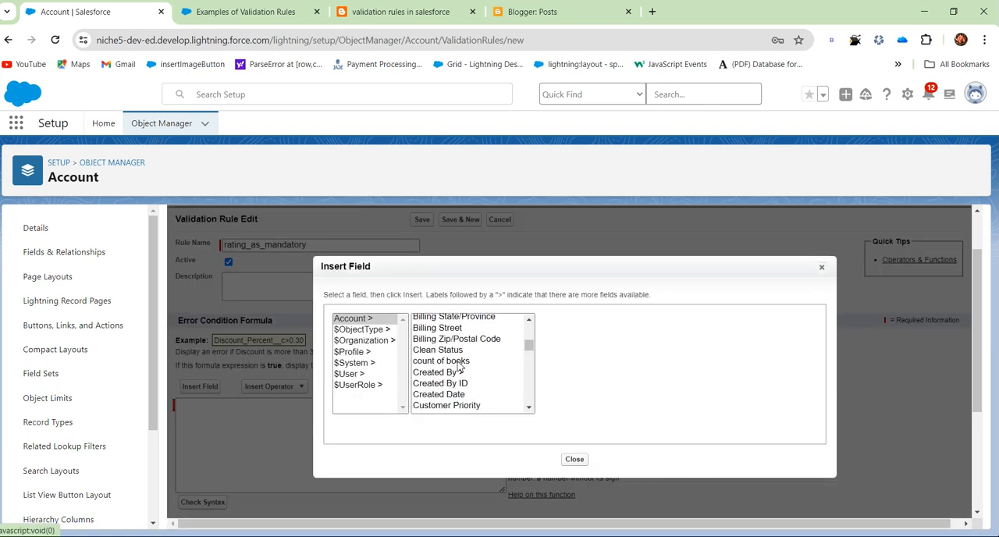
pyautogui.scroll(-2, 453, 395)
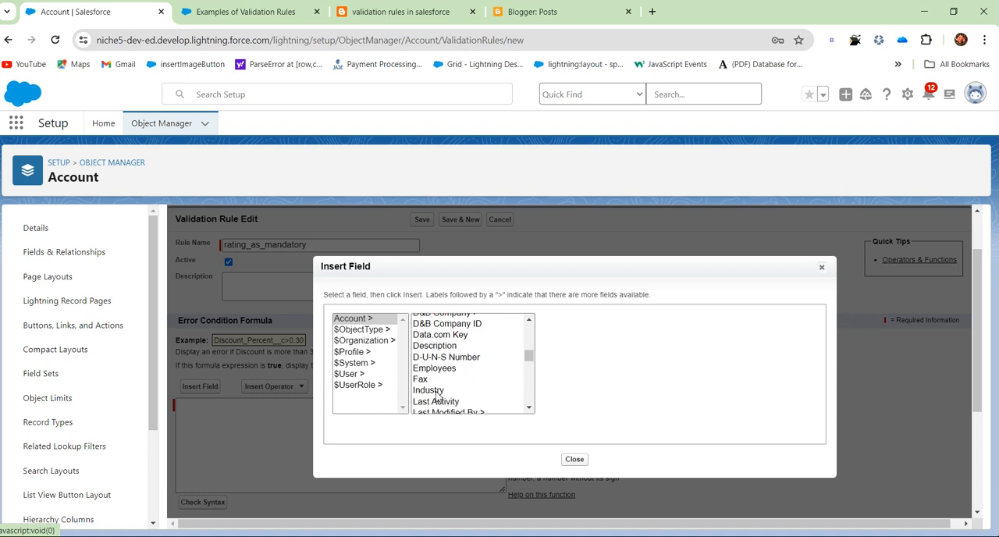
pyautogui.scroll(-2, 438, 395)
pyautogui.scroll(-2, 438, 390)
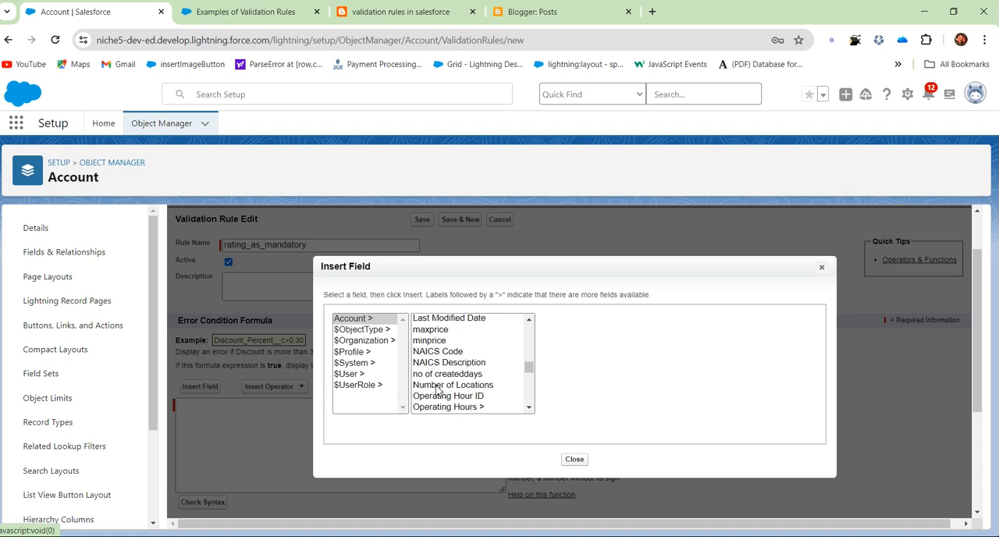
pyautogui.scroll(2, 440, 383)
pyautogui.click(441, 370)
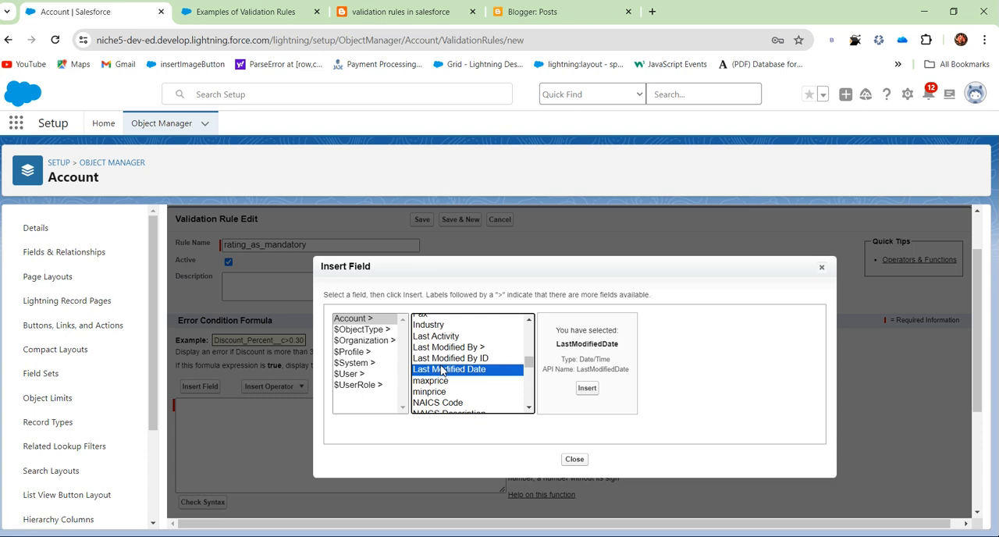
pyautogui.press('r')
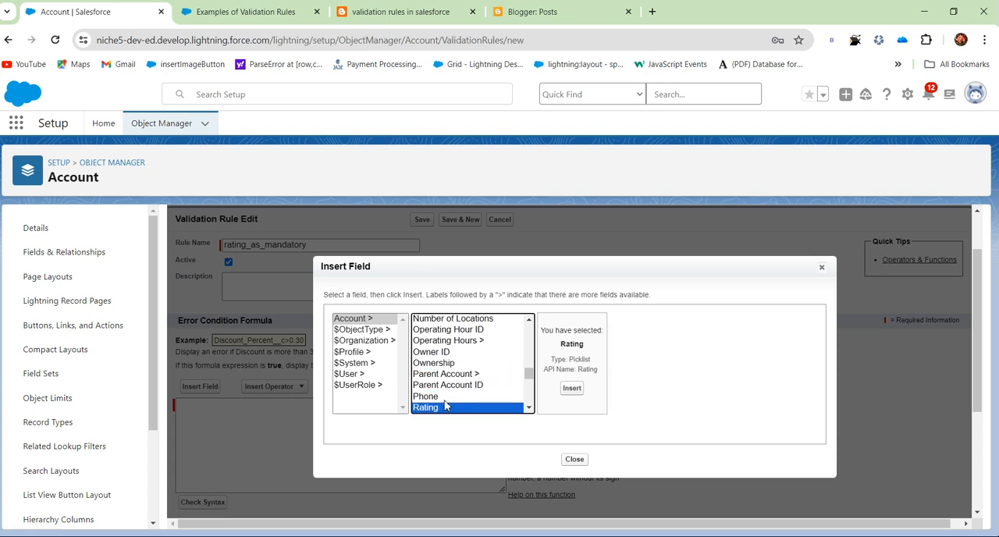
pyautogui.click(449, 364)
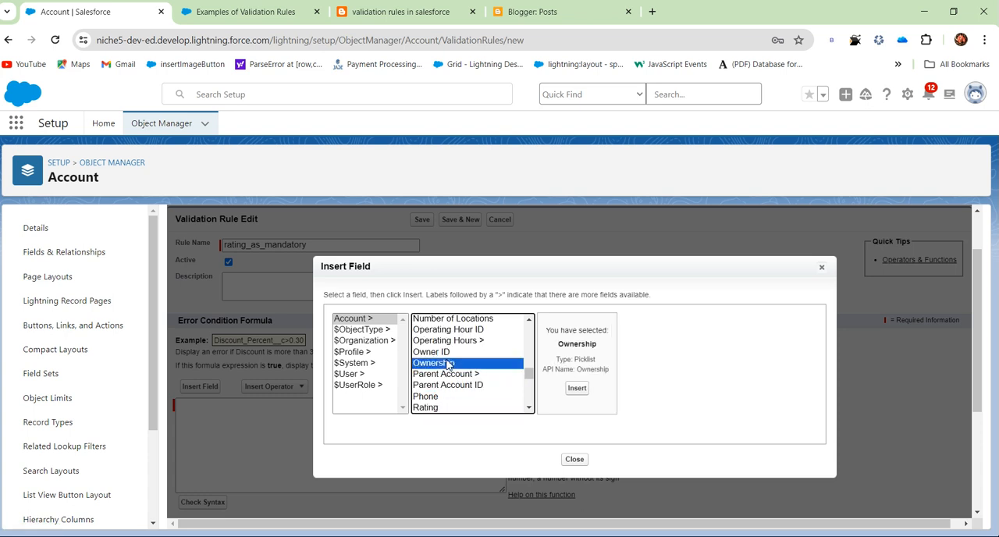
pyautogui.press('r')
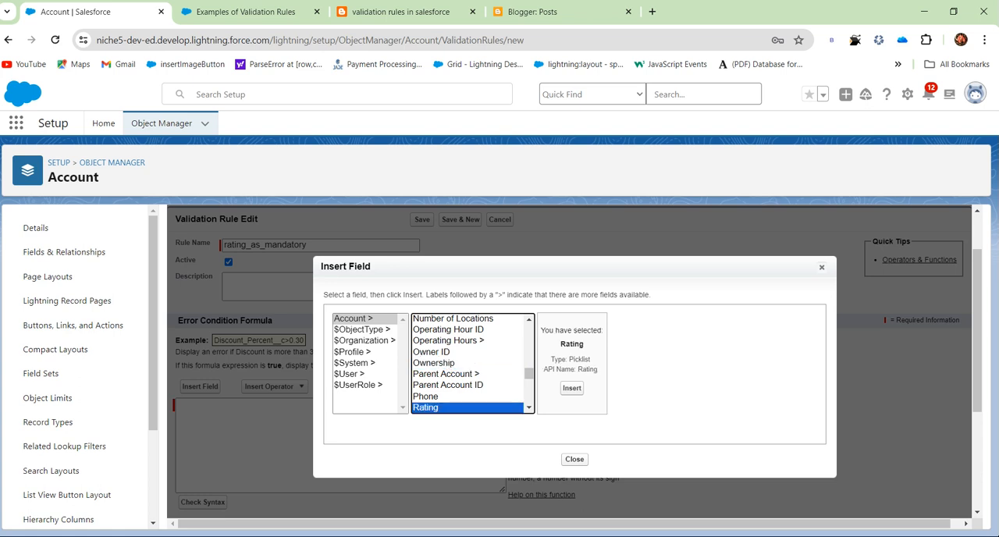
pyautogui.click(572, 389)
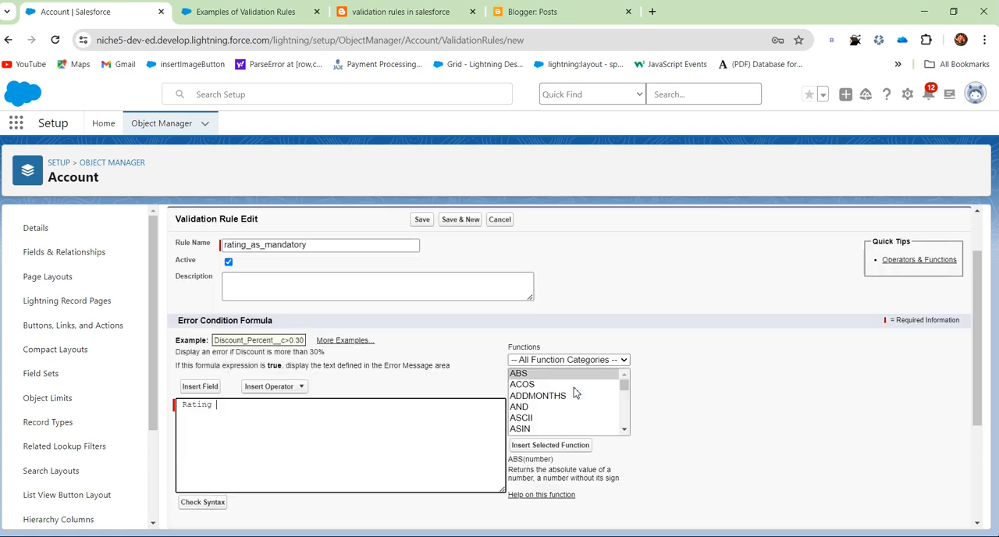
# Replace the Rating entry in the formula with the TEXT function from the Text category.
pyautogui.click(177, 409)
pyautogui.moveTo(245, 406); pyautogui.dragTo(170, 410)
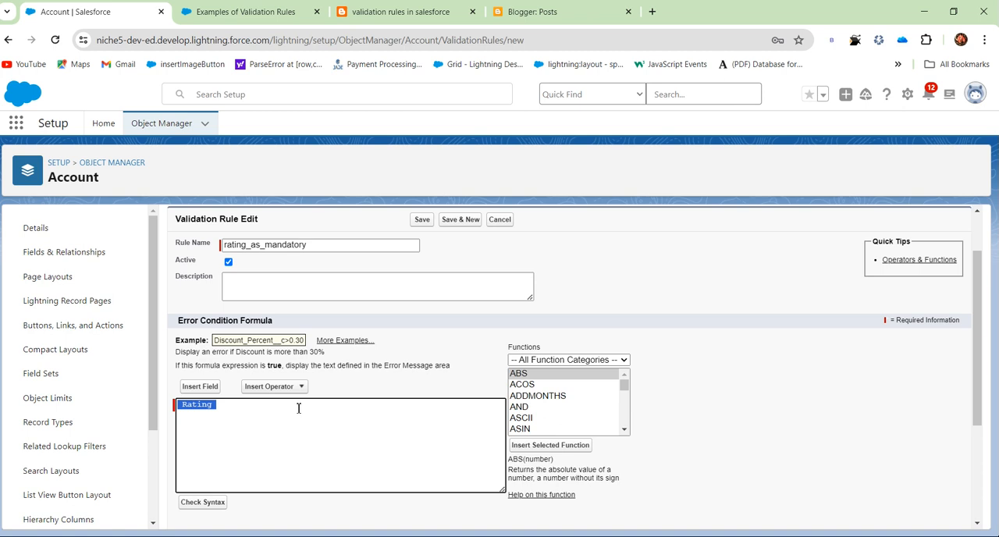
pyautogui.click(565, 361)
pyautogui.click(556, 417)
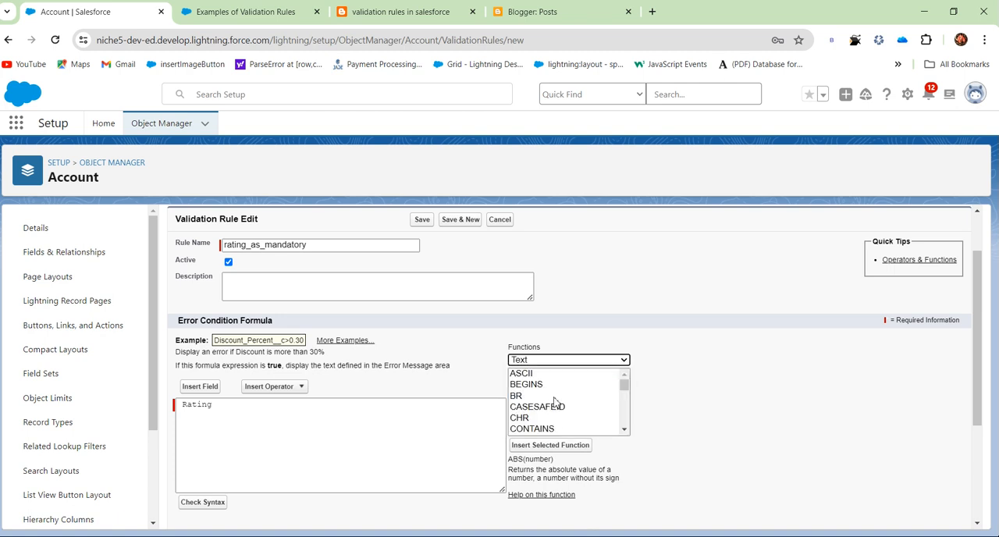
pyautogui.scroll(1, 541, 394)
pyautogui.scroll(-2, 540, 393)
pyautogui.scroll(-1, 547, 351)
pyautogui.scroll(-2, 547, 351)
pyautogui.scroll(2, 548, 344)
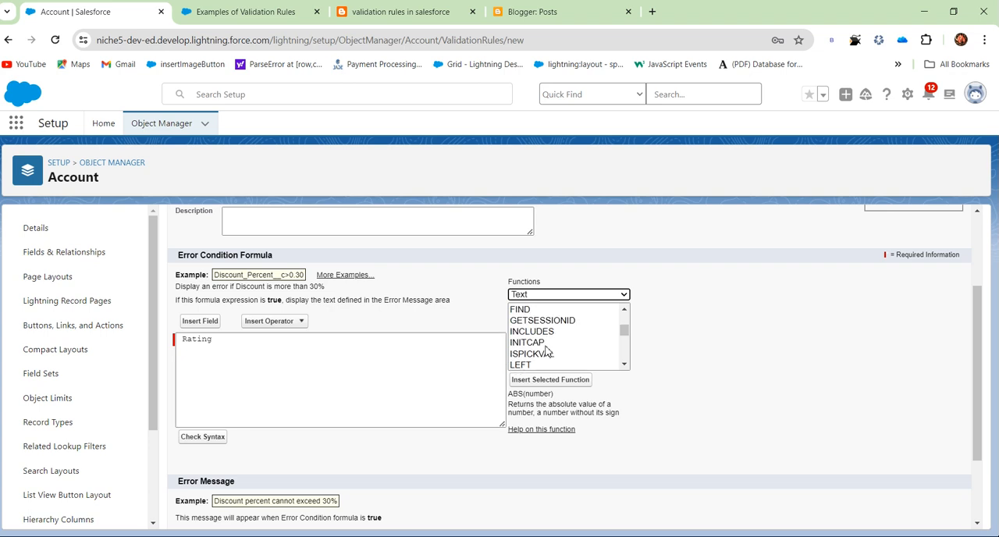
pyautogui.scroll(-3, 548, 336)
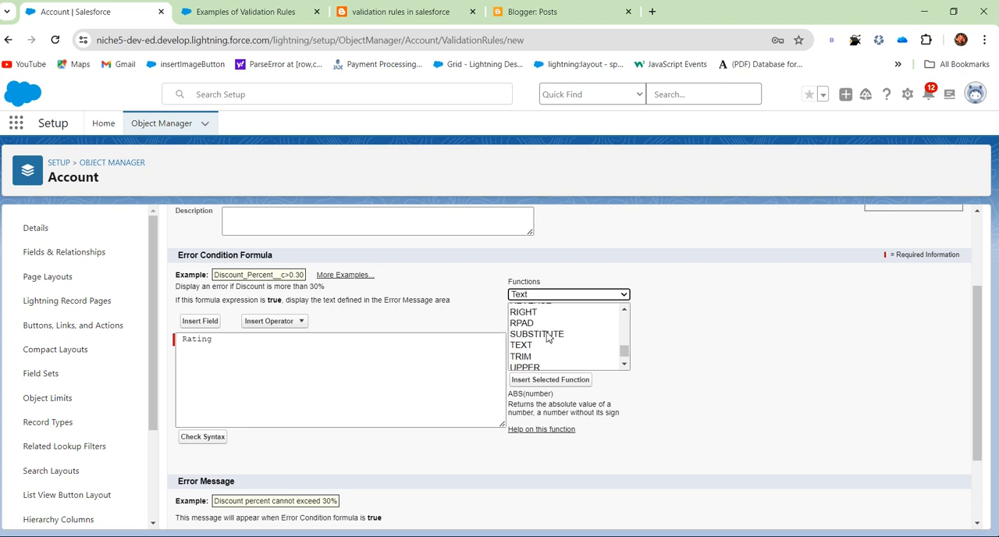
pyautogui.click(539, 345)
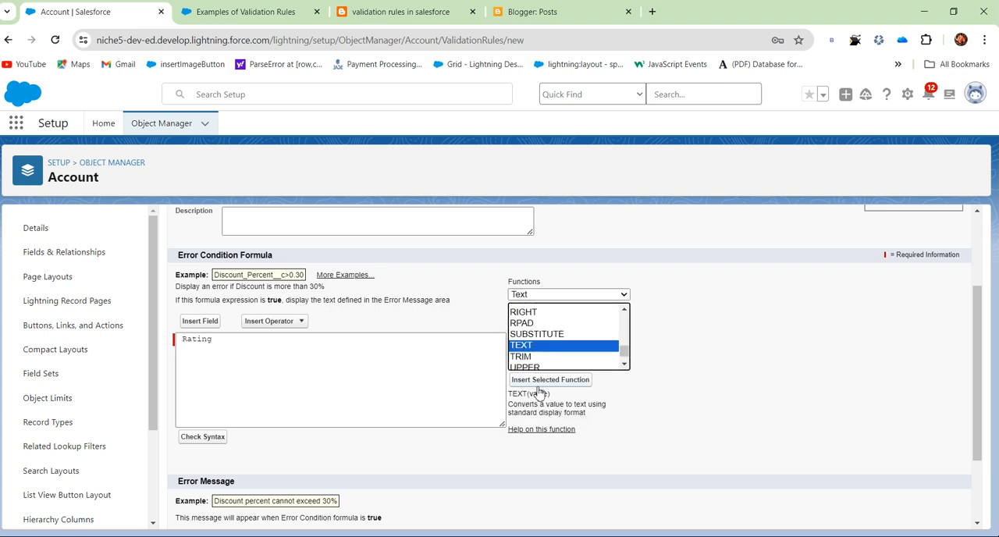
pyautogui.click(542, 381)
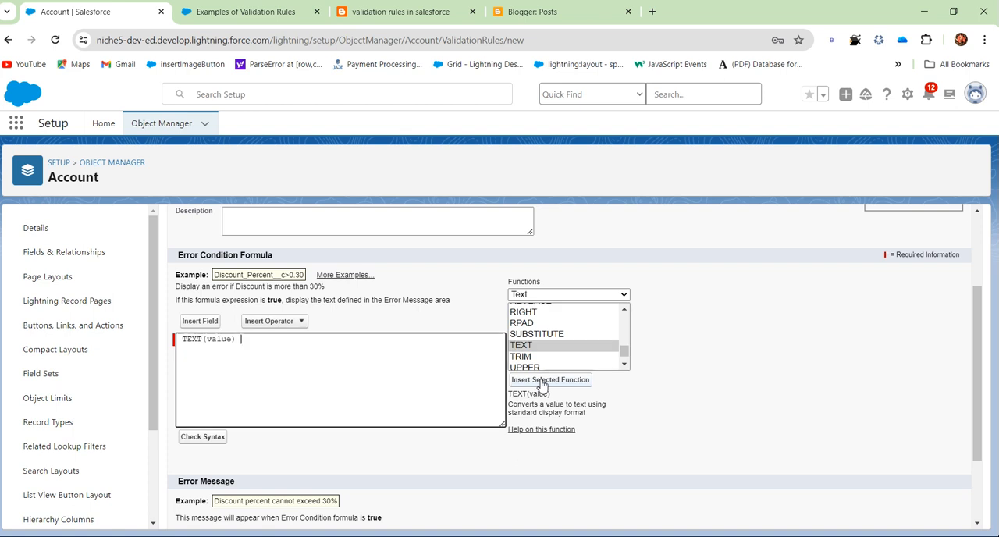
# Replace the value placeholder inside TEXT() with the Account's Rating field.
pyautogui.doubleClick(220, 339)
pyautogui.press('BackSpace')
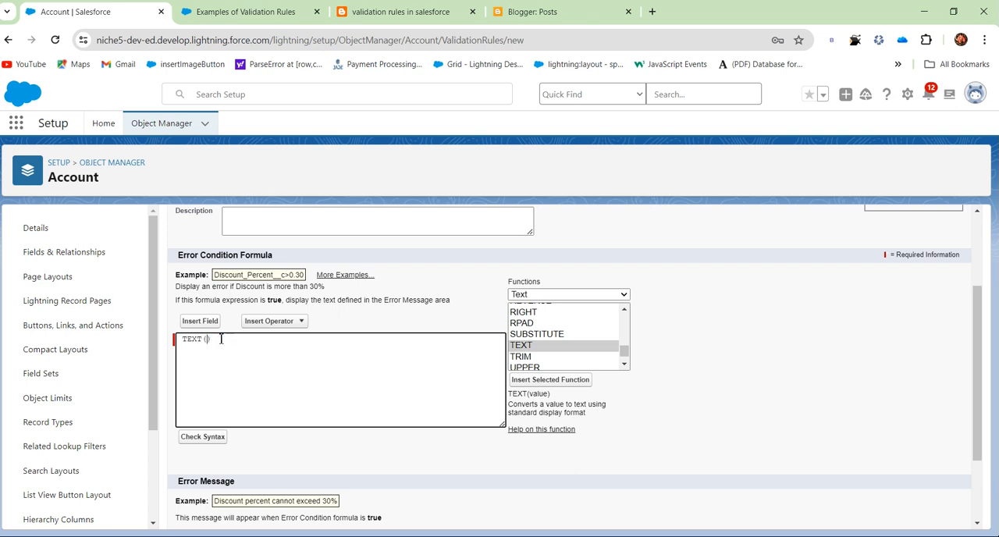
pyautogui.click(190, 320)
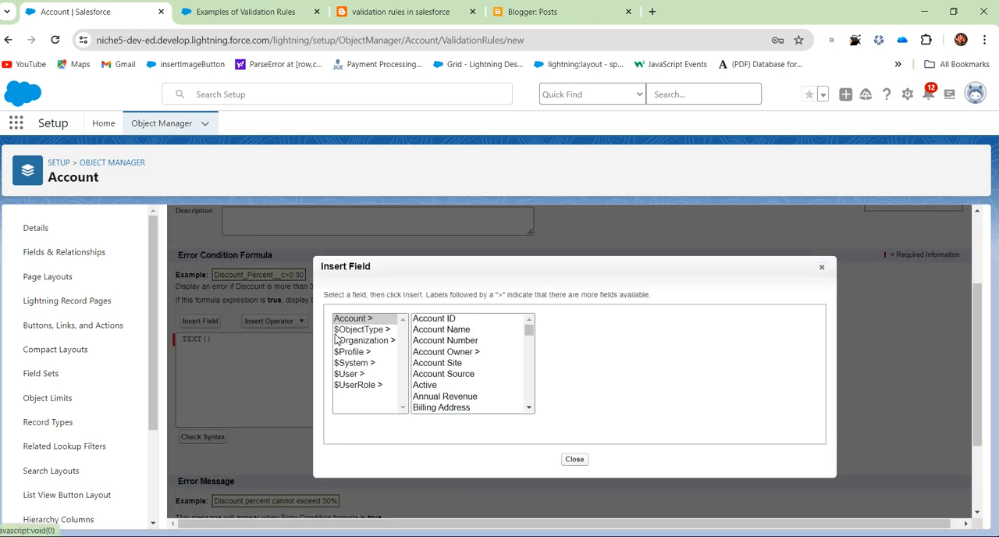
pyautogui.click(428, 385)
pyautogui.press('r')
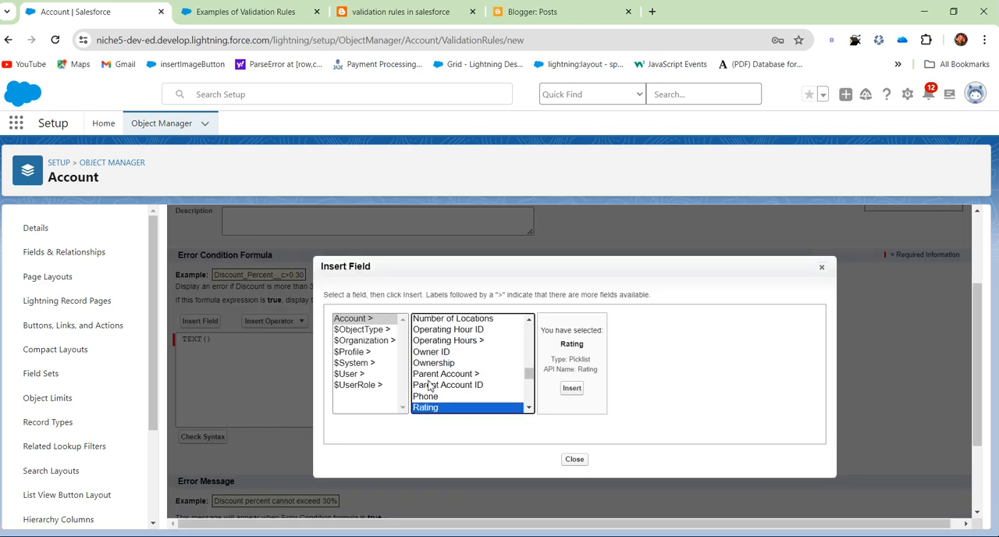
pyautogui.click(572, 389)
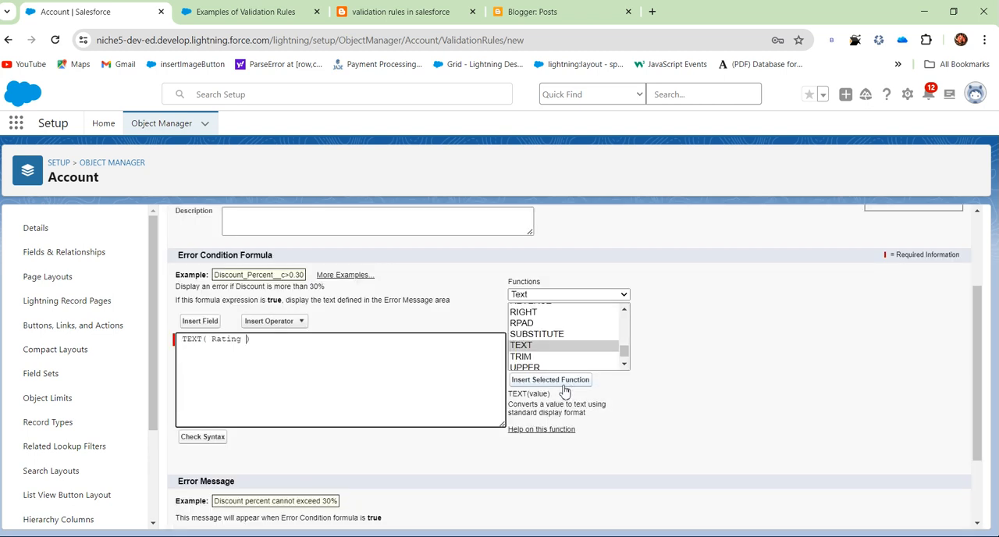
# Review the TEXT( Rating ) formula and the description of the TEXT function.
pyautogui.moveTo(179, 339); pyautogui.dragTo(208, 339)
pyautogui.moveTo(518, 405); pyautogui.dragTo(616, 420)
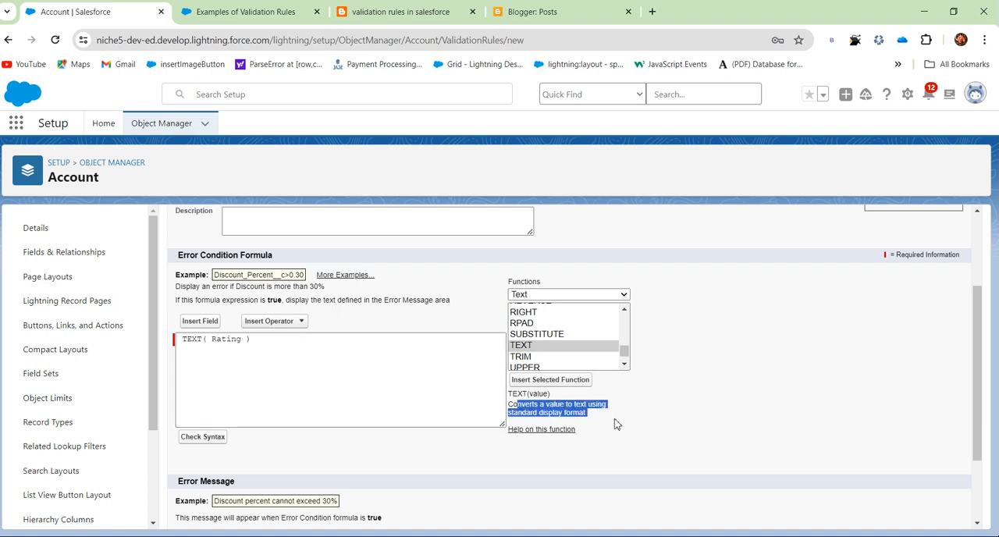
pyautogui.click(614, 425)
pyautogui.doubleClick(234, 338)
pyautogui.click(260, 343)
pyautogui.moveTo(260, 343); pyautogui.dragTo(178, 347)
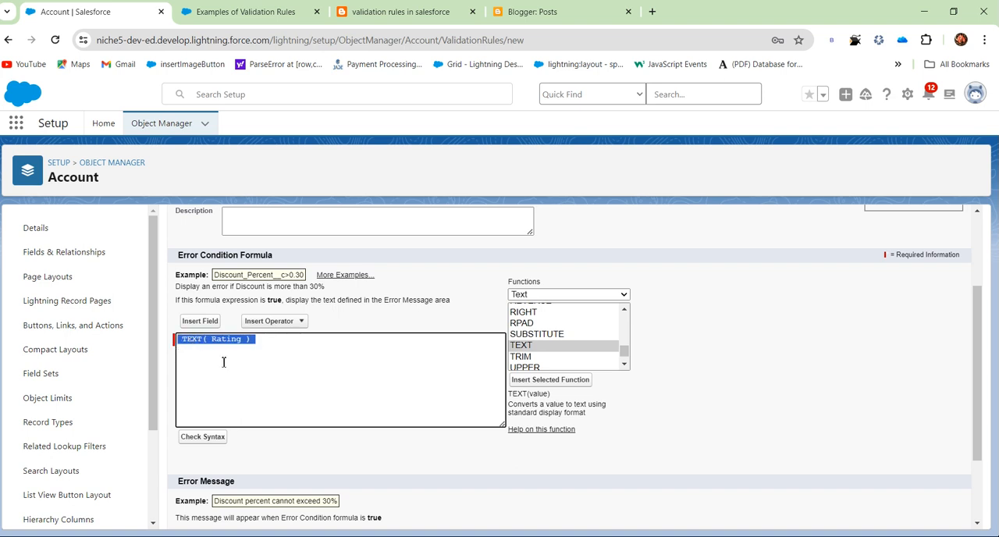
pyautogui.click(222, 362)
# Look through the Text category for a function that checks for blank values.
pyautogui.scroll(2, 574, 324)
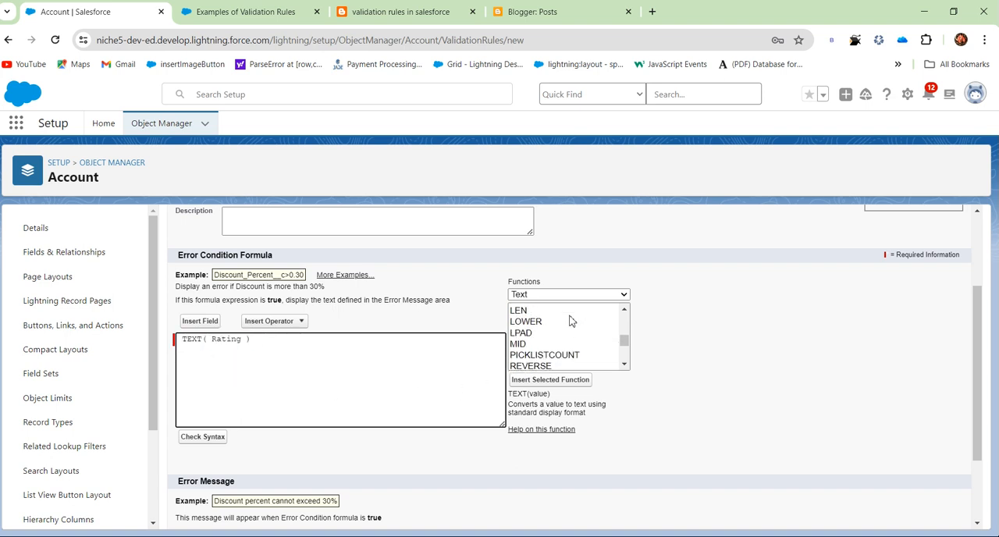
pyautogui.click(577, 295)
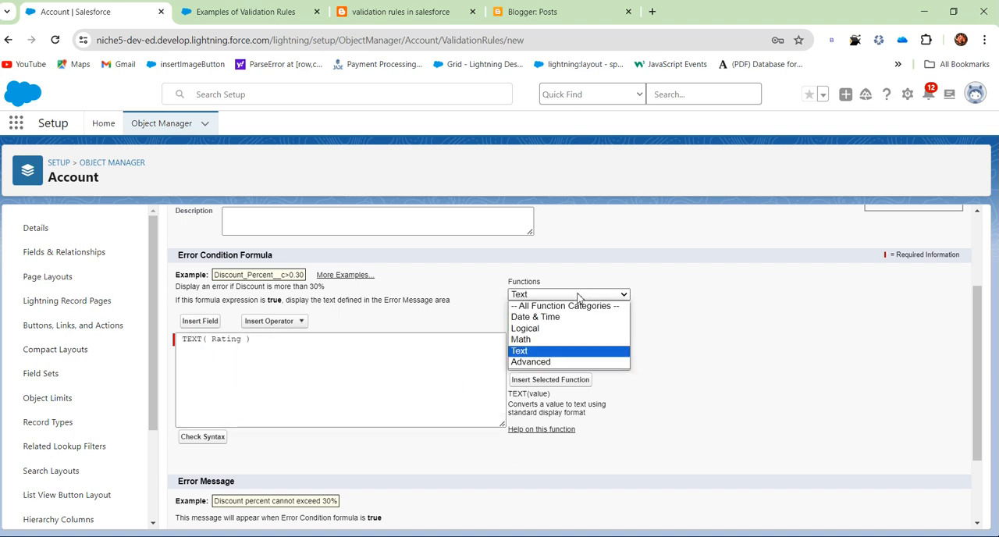
pyautogui.click(542, 349)
pyautogui.click(542, 334)
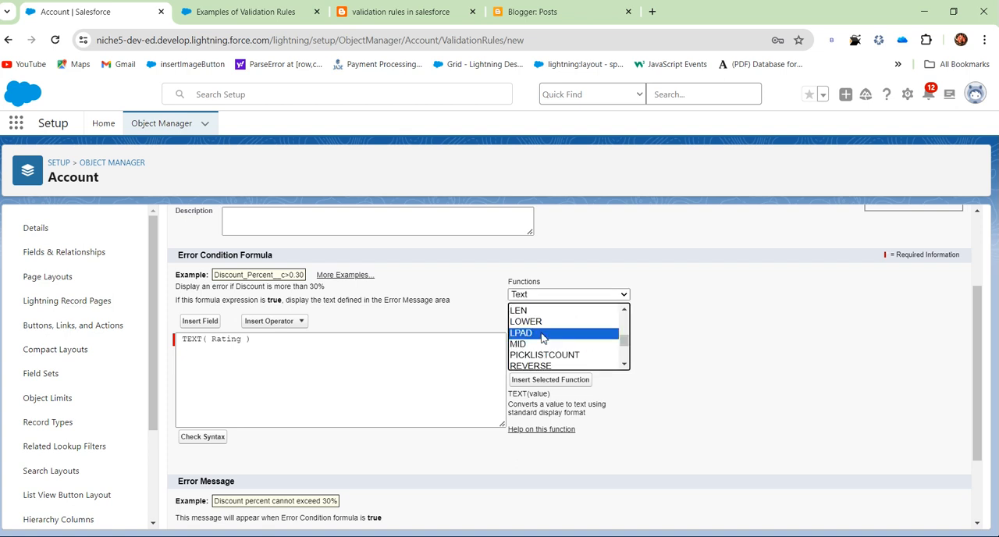
pyautogui.press('i')
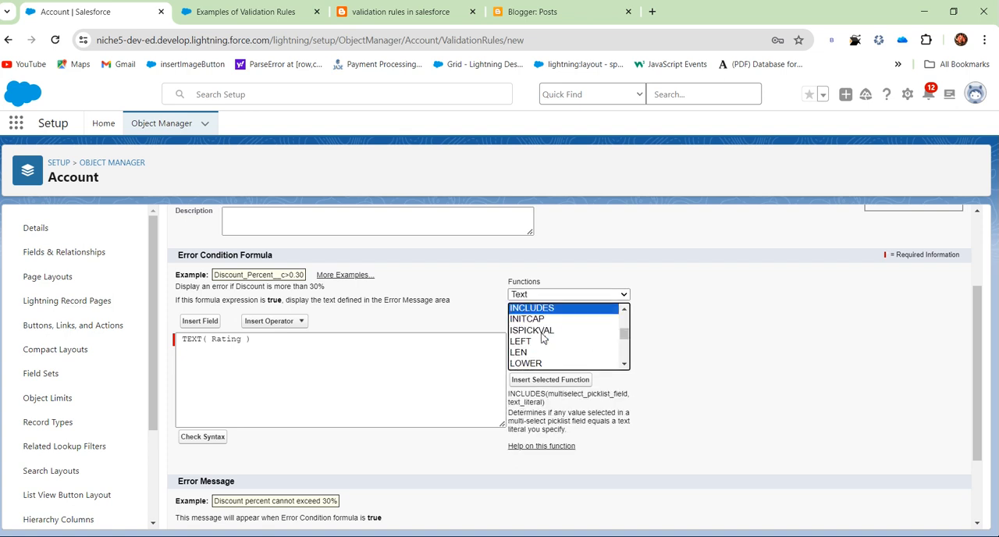
pyautogui.scroll(5, 543, 338)
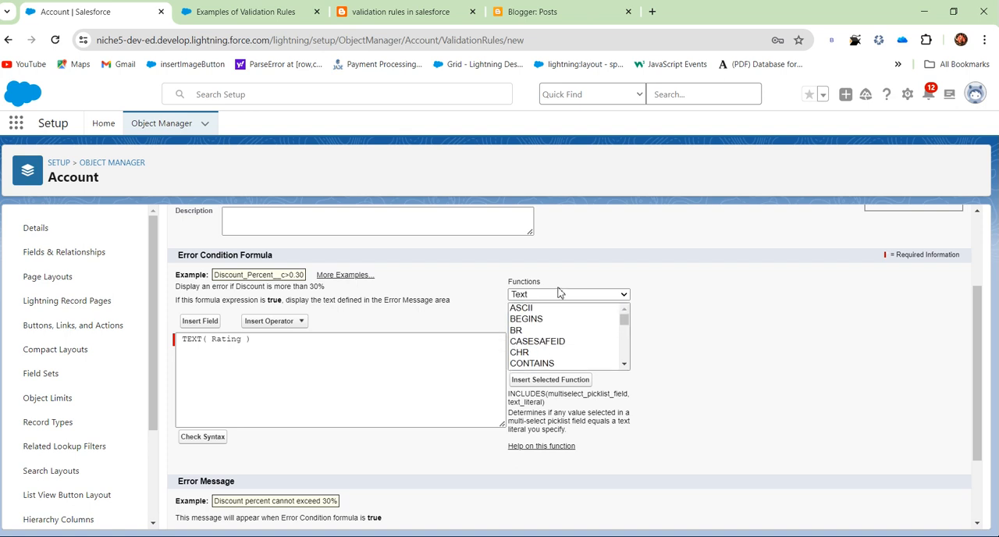
# Select the ISBLANK function from the list of all function categories.
pyautogui.click(563, 294)
pyautogui.click(551, 311)
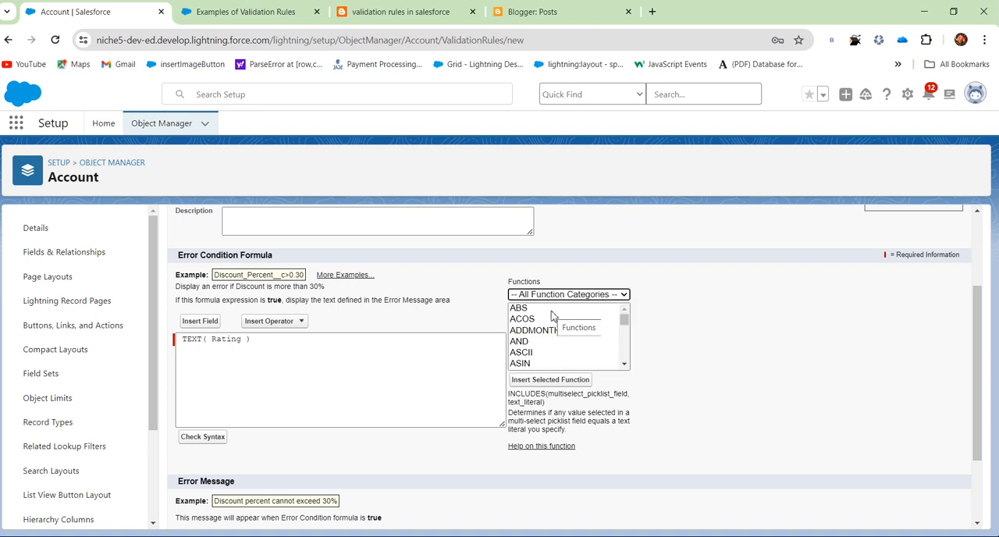
pyautogui.click(555, 343)
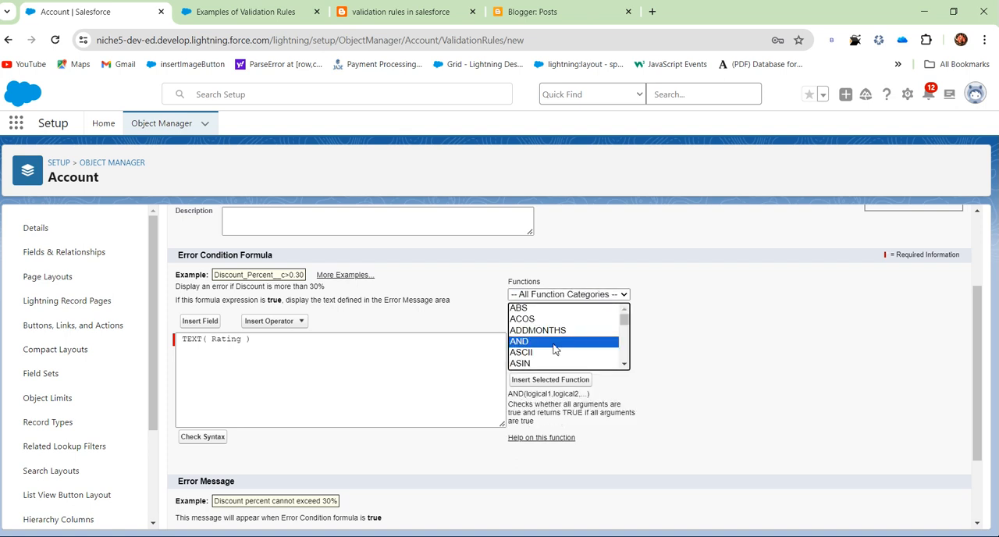
pyautogui.press('i')
pyautogui.scroll(-2, 555, 349)
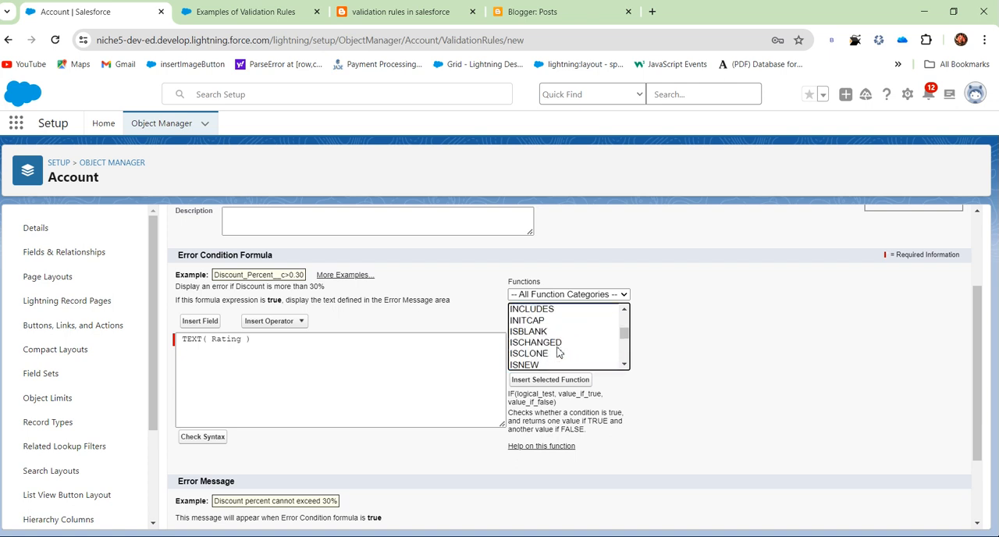
pyautogui.click(538, 331)
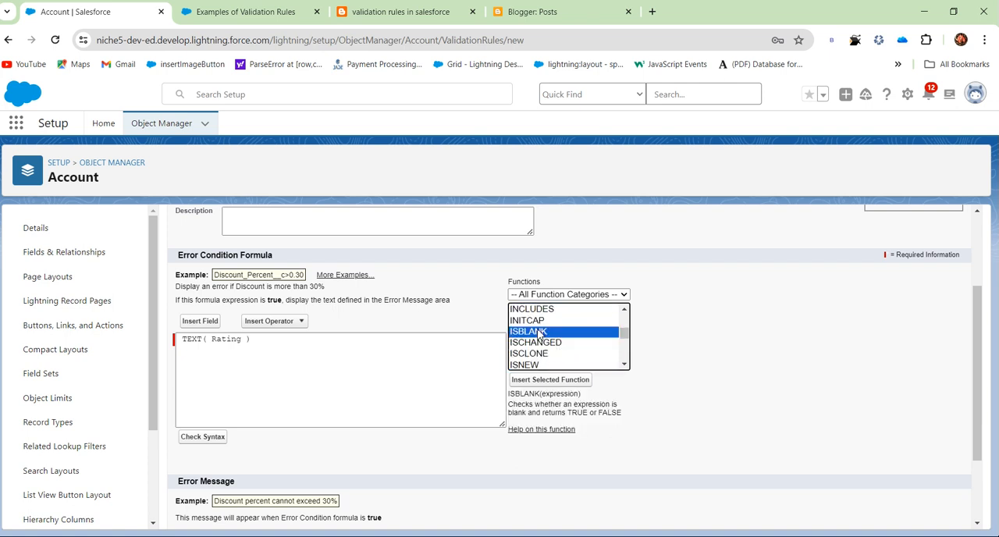
pyautogui.click(539, 380)
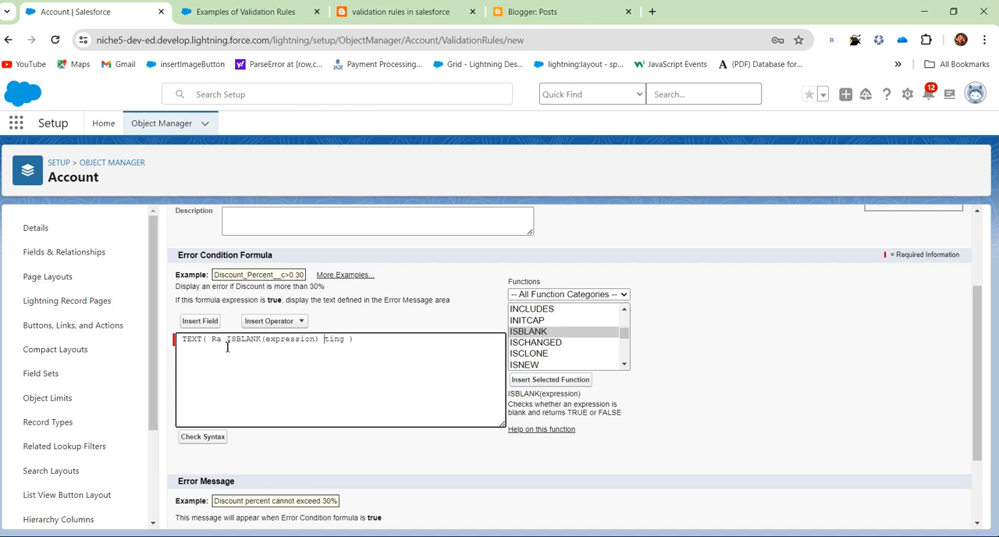
pyautogui.moveTo(227, 339); pyautogui.dragTo(325, 334)
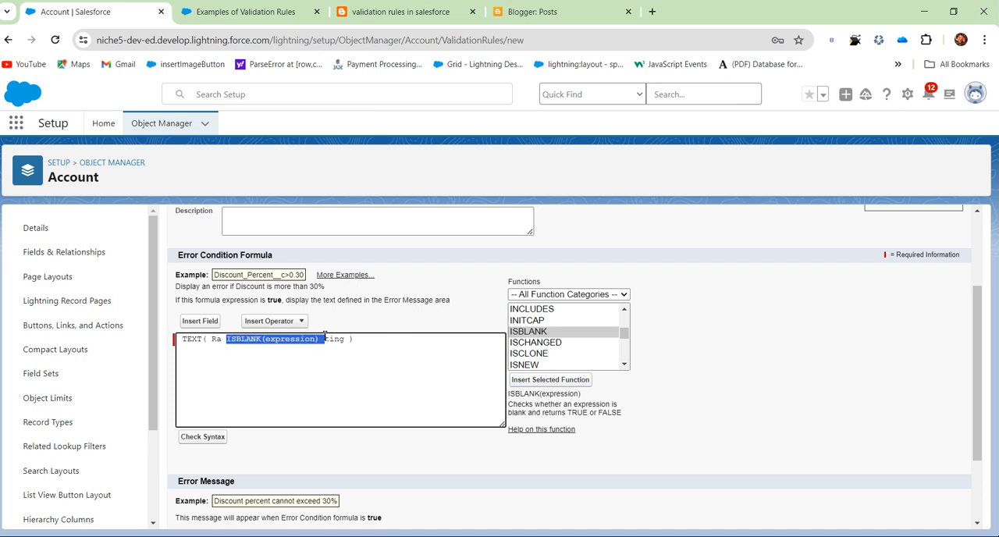
pyautogui.click(320, 335)
pyautogui.press('Delete')
pyautogui.press('BackSpace')
pyautogui.press('BackSpace')
pyautogui.press('BackSpace')
pyautogui.press('BackSpace')
pyautogui.press('BackSpace')
pyautogui.press('BackSpace')
pyautogui.press('BackSpace')
pyautogui.press('BackSpace')
pyautogui.press('BackSpace')
pyautogui.press('BackSpace')
pyautogui.press('BackSpace')
pyautogui.press('BackSpace')
pyautogui.press('BackSpace')
pyautogui.press('BackSpace')
pyautogui.press('BackSpace')
pyautogui.press('BackSpace')
pyautogui.press('BackSpace')
pyautogui.press('BackSpace')
pyautogui.press('BackSpace')
pyautogui.press('BackSpace')
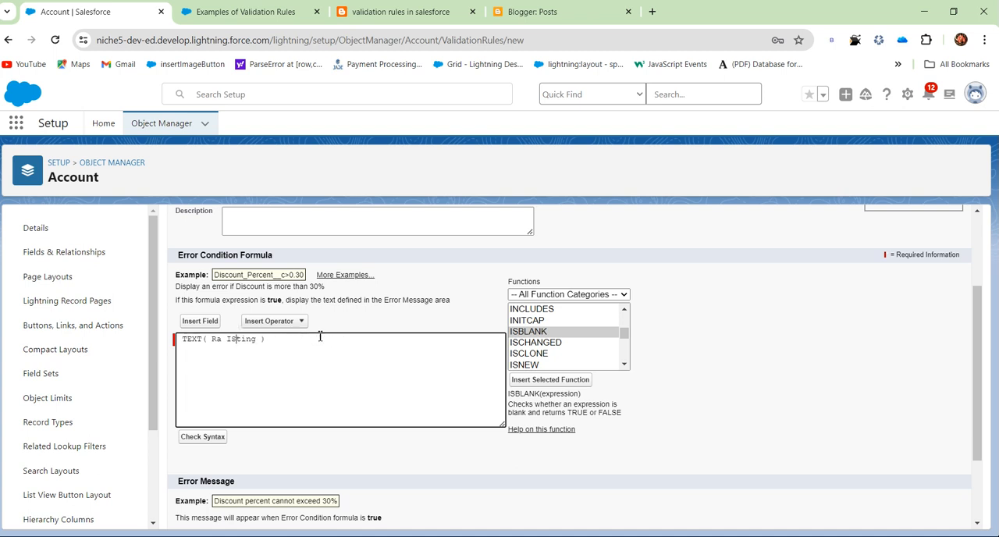
# Insert the ISBLANK function at the start of the formula, before TEXT( Rating ).
pyautogui.click(183, 338)
pyautogui.click(543, 335)
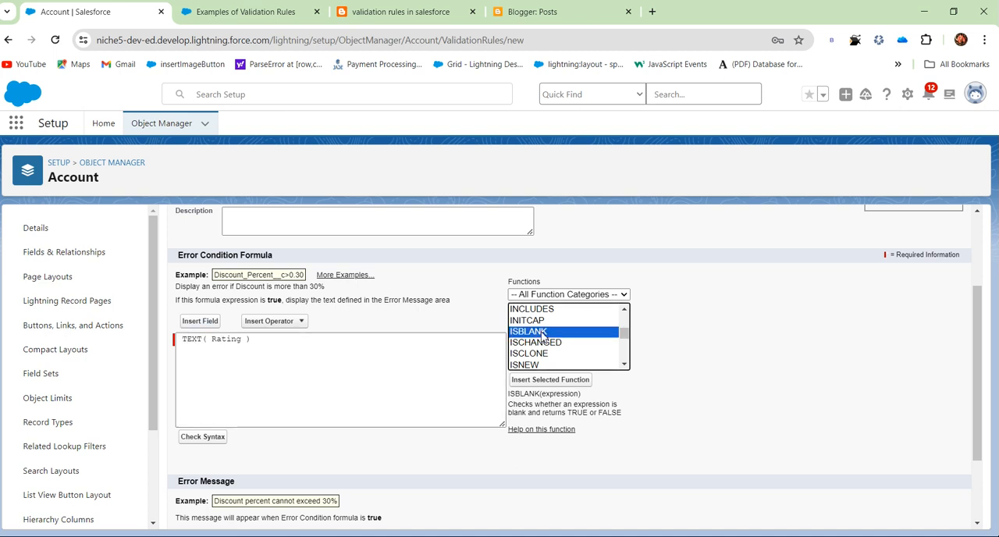
pyautogui.click(551, 382)
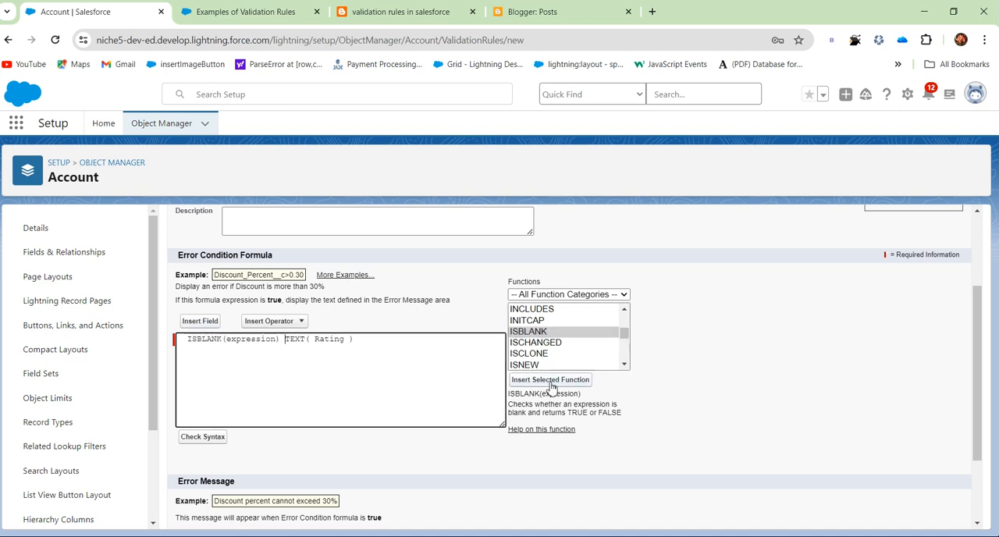
# Move TEXT( Rating ) inside ISBLANK() in place of the expression placeholder.
pyautogui.doubleClick(258, 339)
pyautogui.moveTo(286, 339); pyautogui.dragTo(360, 342)
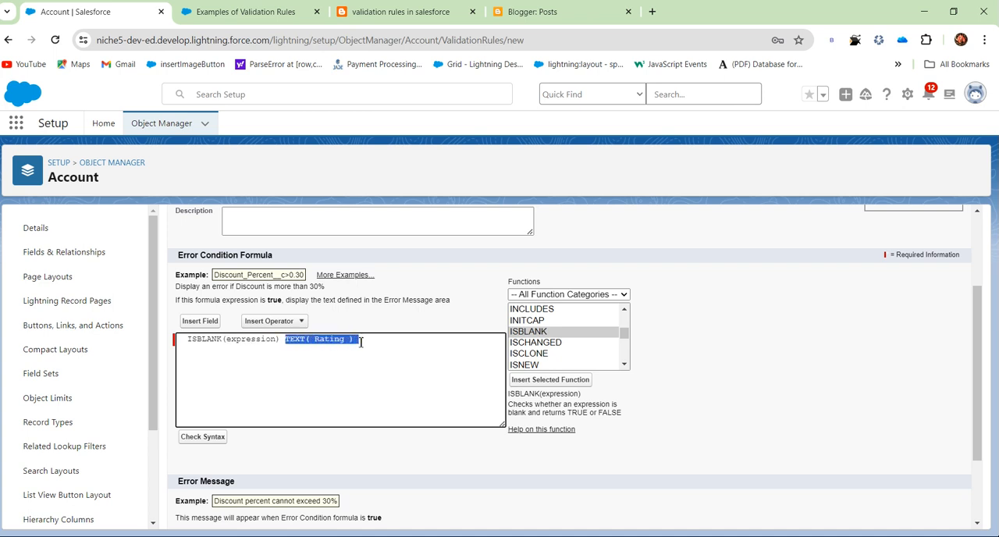
pyautogui.hotkey('ctrl', 'x')
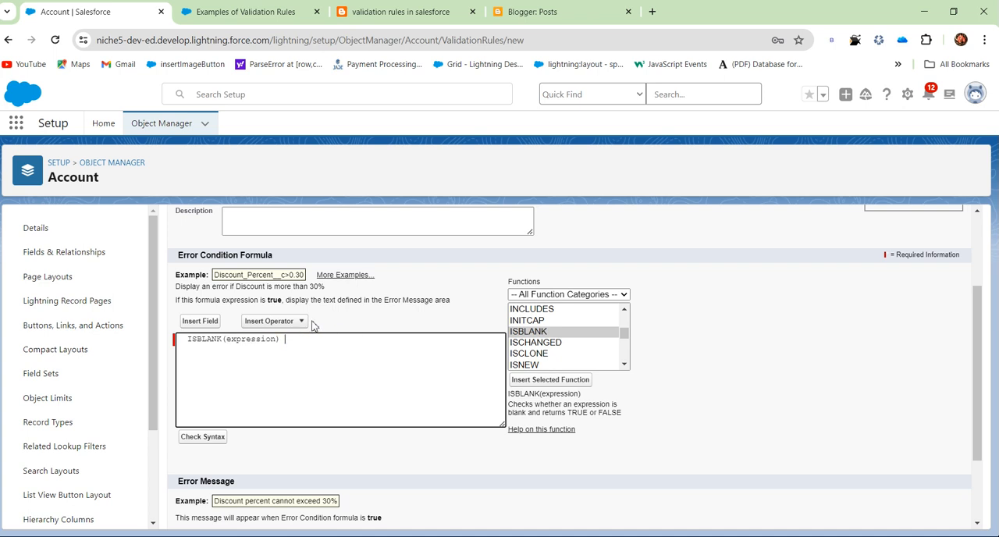
pyautogui.doubleClick(250, 341)
pyautogui.hotkey('ctrl', 'v')
# Review the parts of the ISBLANK(TEXT( Rating )) formula and the description of what ISBLANK returns.
pyautogui.moveTo(180, 339); pyautogui.dragTo(310, 339)
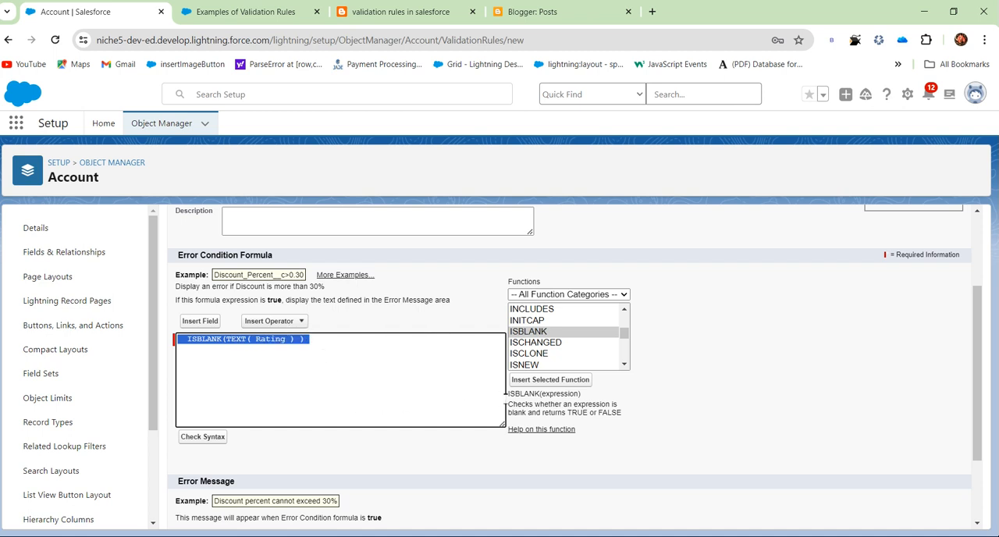
pyautogui.moveTo(539, 406); pyautogui.dragTo(618, 406)
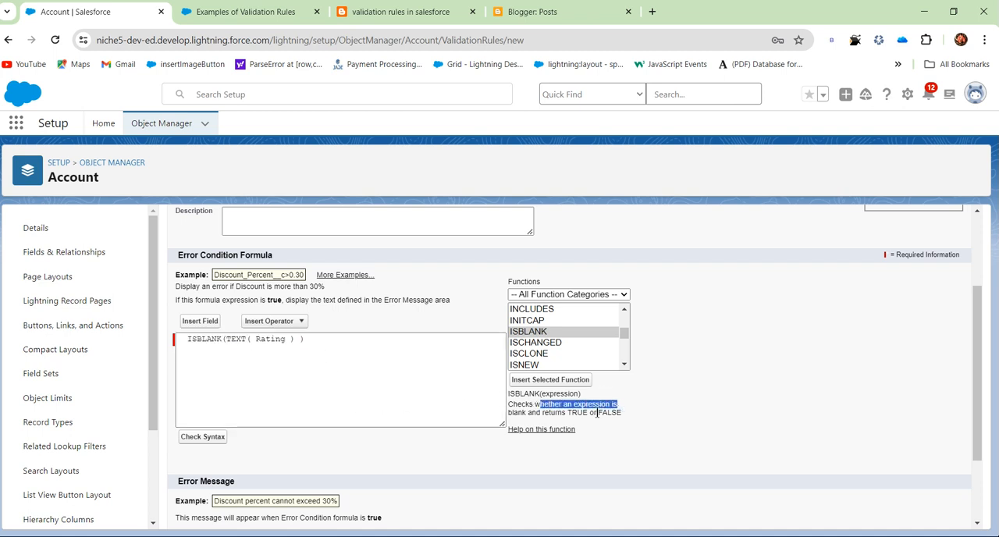
pyautogui.click(295, 389)
pyautogui.doubleClick(282, 339)
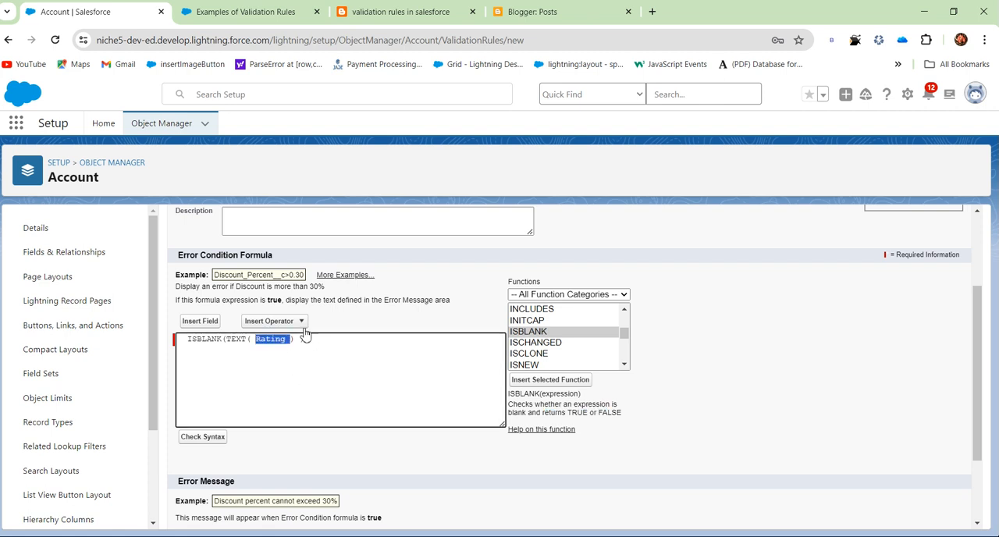
pyautogui.doubleClick(235, 339)
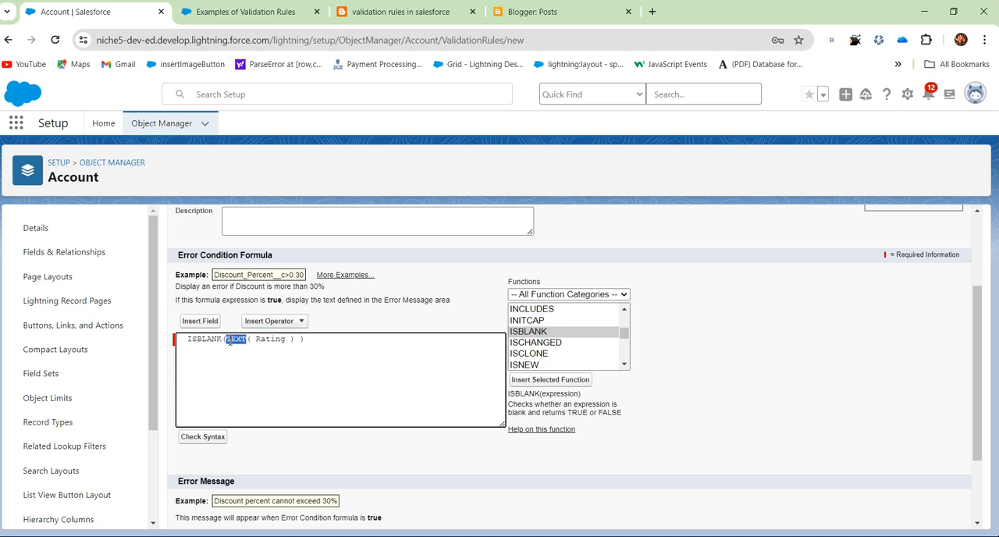
pyautogui.moveTo(226, 341); pyautogui.dragTo(305, 342)
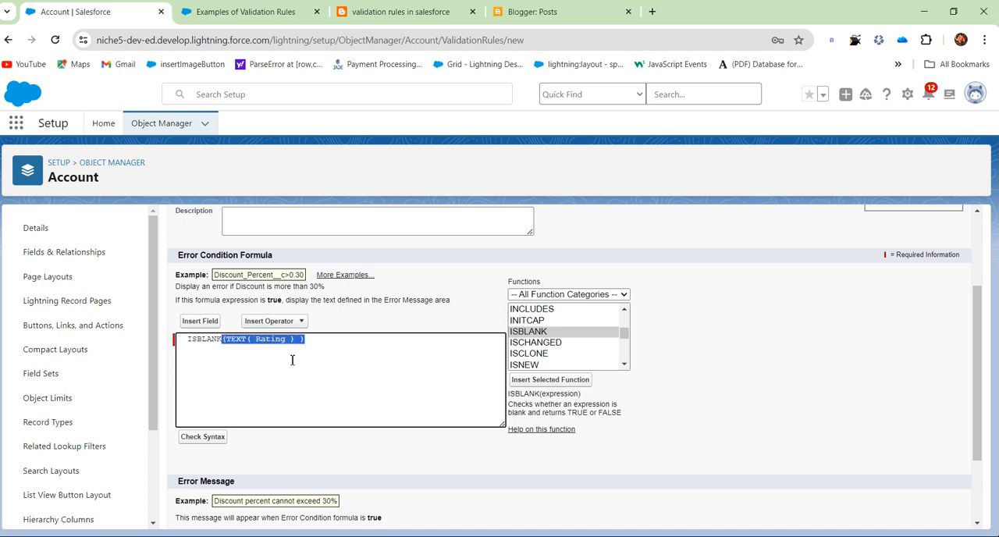
pyautogui.click(214, 342)
pyautogui.doubleClick(213, 341)
pyautogui.click(263, 356)
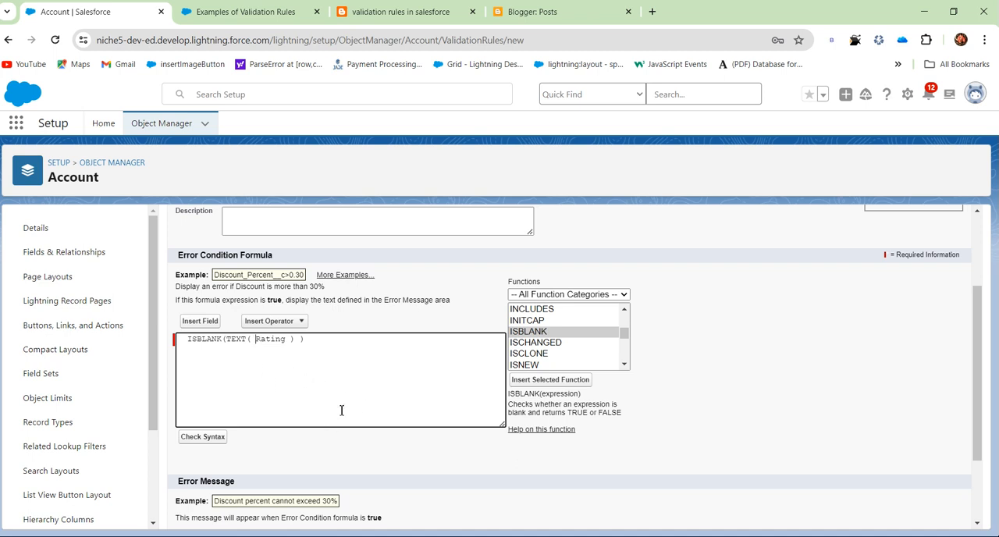
# Check the syntax of the error condition formula and read the result.
pyautogui.scroll(-1, 219, 395)
pyautogui.click(217, 374)
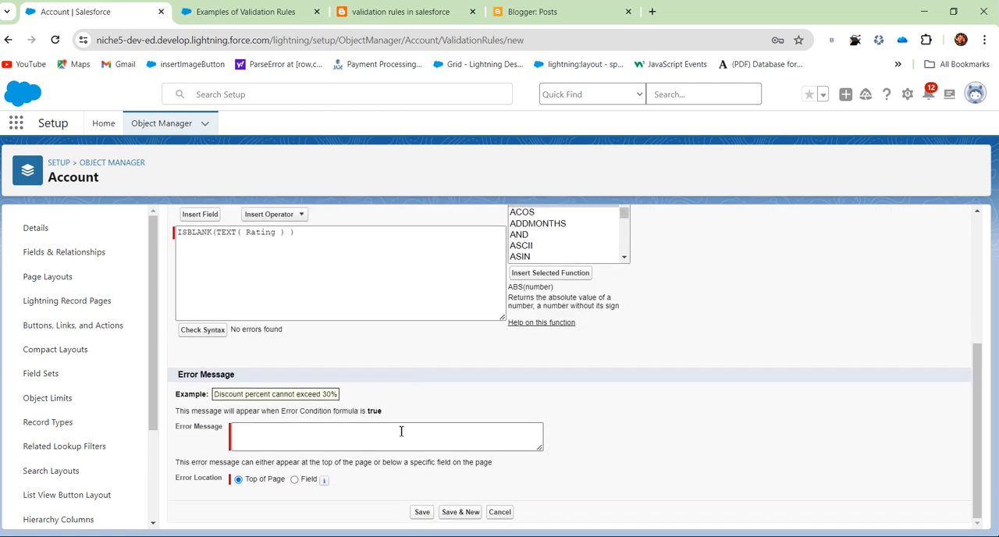
pyautogui.moveTo(282, 328); pyautogui.dragTo(236, 329)
# Test the syntax check with a stray period after TEXT( Rating ), and remove the period.
pyautogui.click(287, 232)
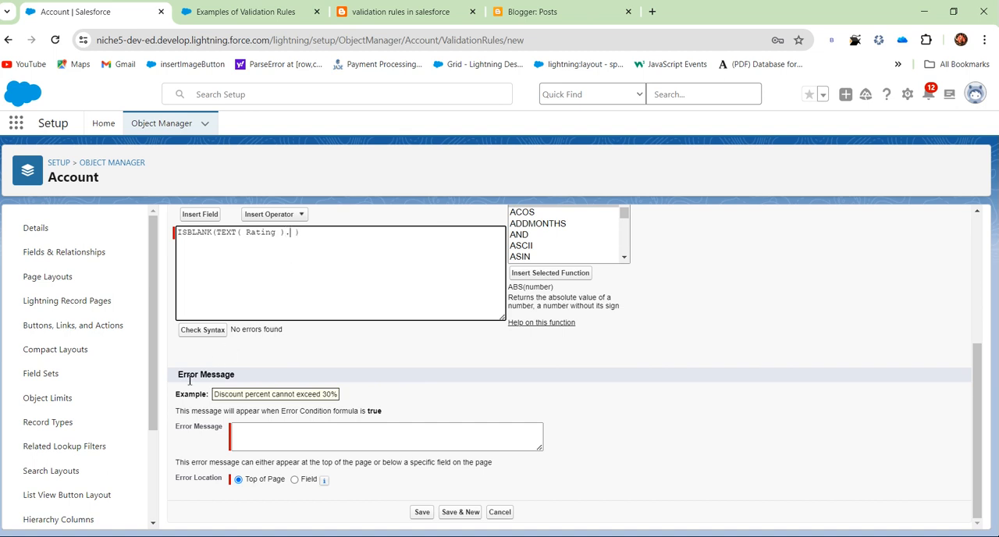
pyautogui.click(200, 331)
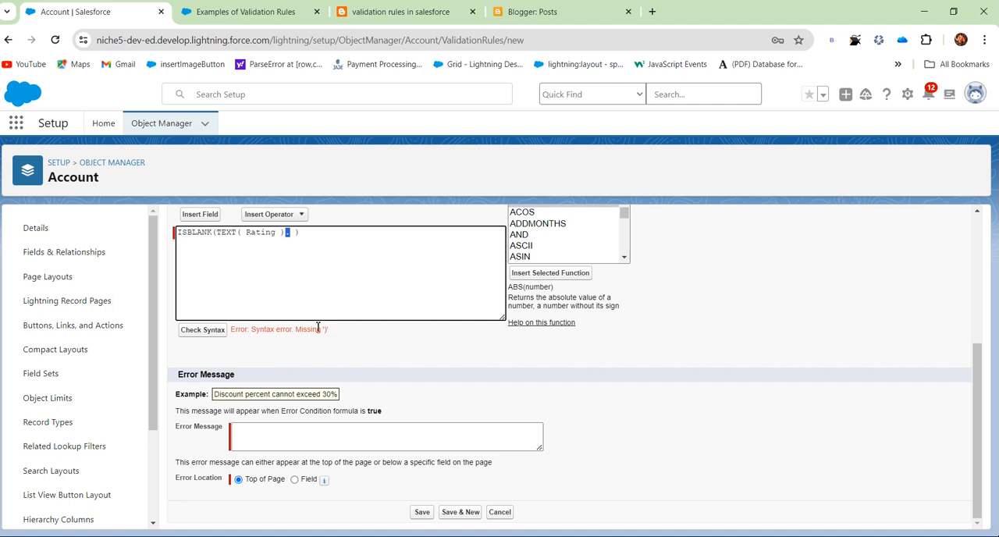
pyautogui.press('BackSpace')
# Enter the error message "please choose rating value." and save the validation rule with Top of Page as error location.
pyautogui.click(254, 436)
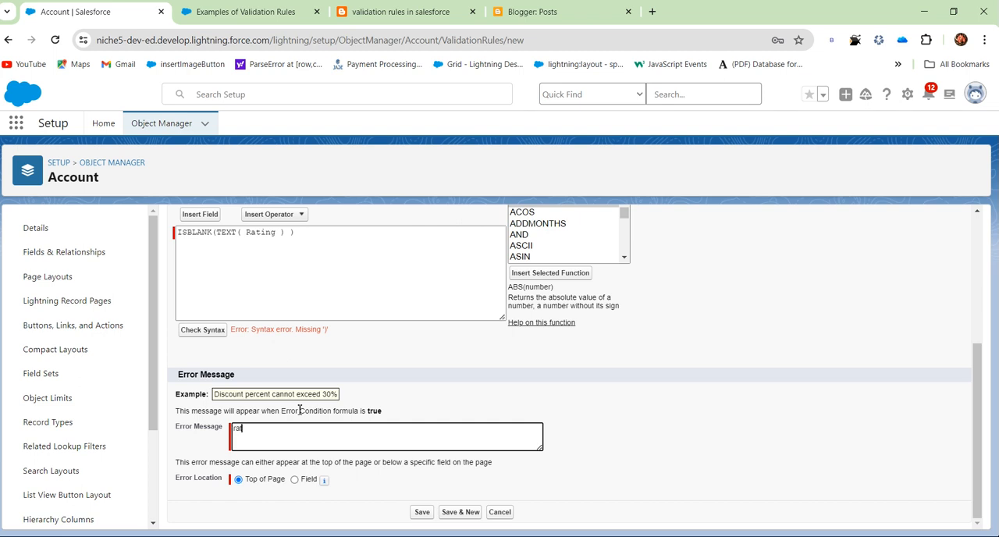
pyautogui.write('e')
pyautogui.press('BackSpace')
pyautogui.press('BackSpace')
pyautogui.press('BackSpace')
pyautogui.press('BackSpace')
pyautogui.press('BackSpace')
pyautogui.press('BackSpace')
pyautogui.press('BackSpace')
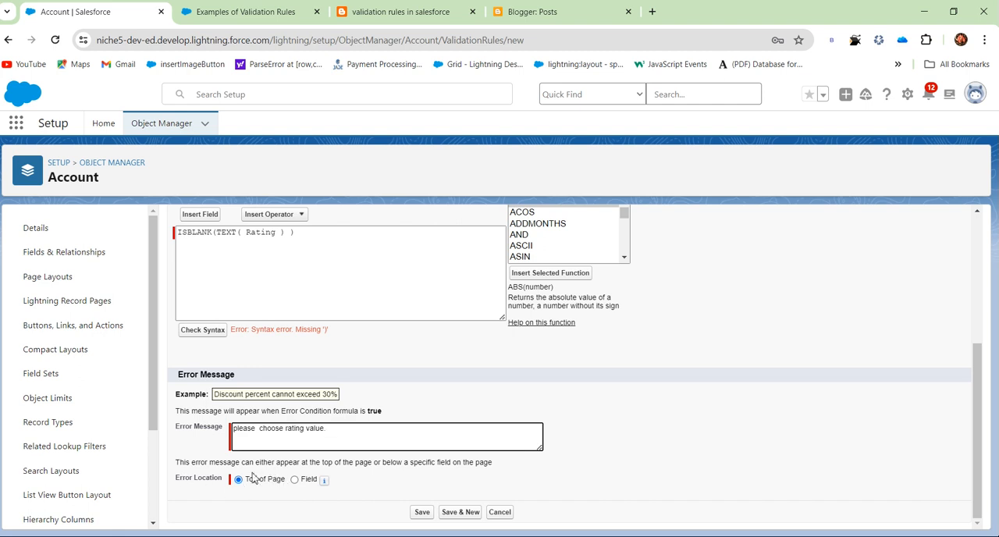
pyautogui.click(429, 515)
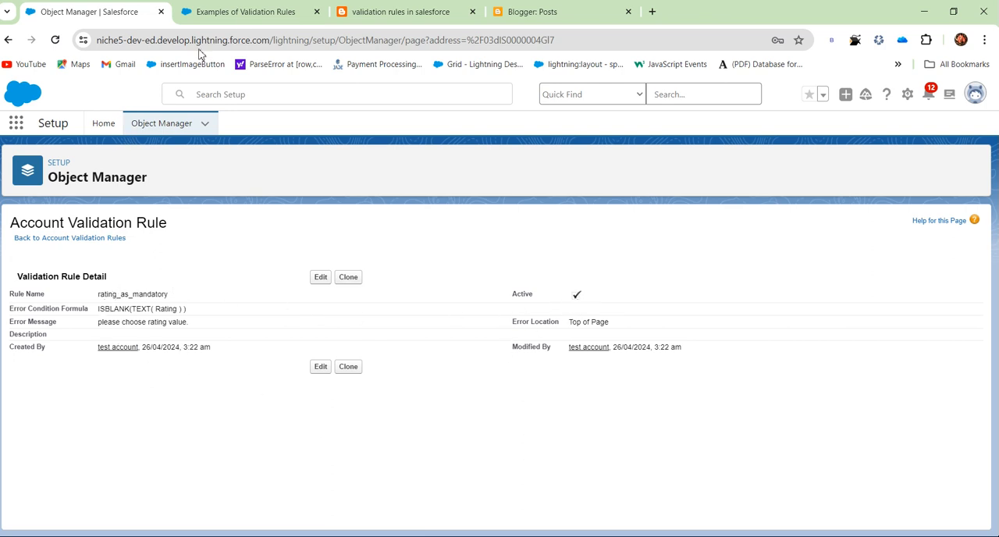
# Open Object Manager in an additional browser tab and switch to that tab.
pyautogui.click(233, 25)
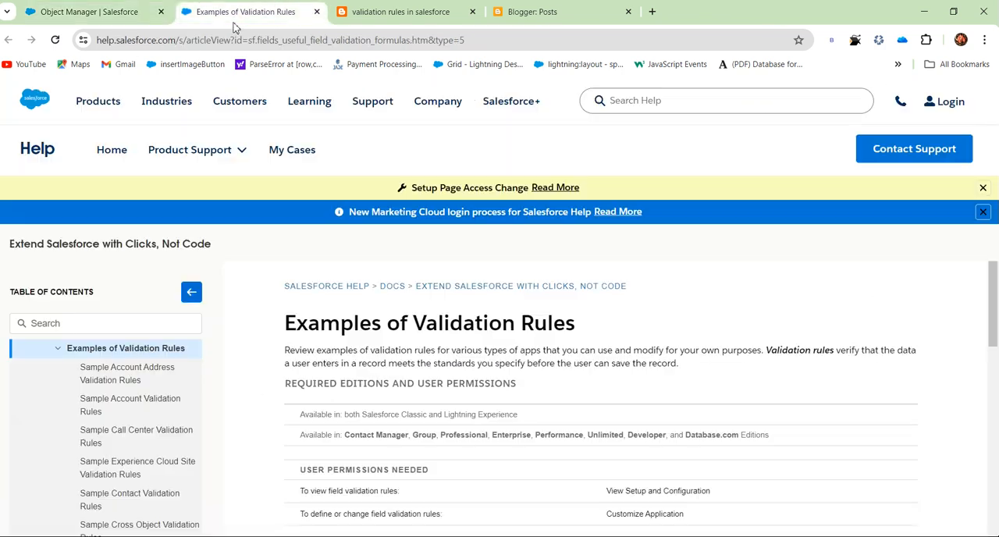
pyautogui.click(129, 12)
pyautogui.middleClick(161, 124)
pyautogui.moveTo(286, 11); pyautogui.dragTo(367, 11)
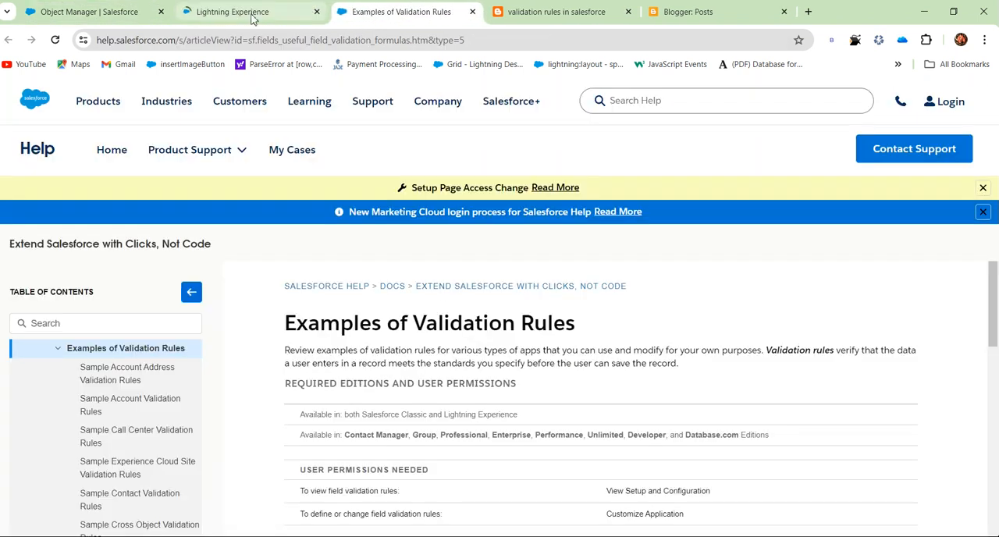
pyautogui.click(235, 16)
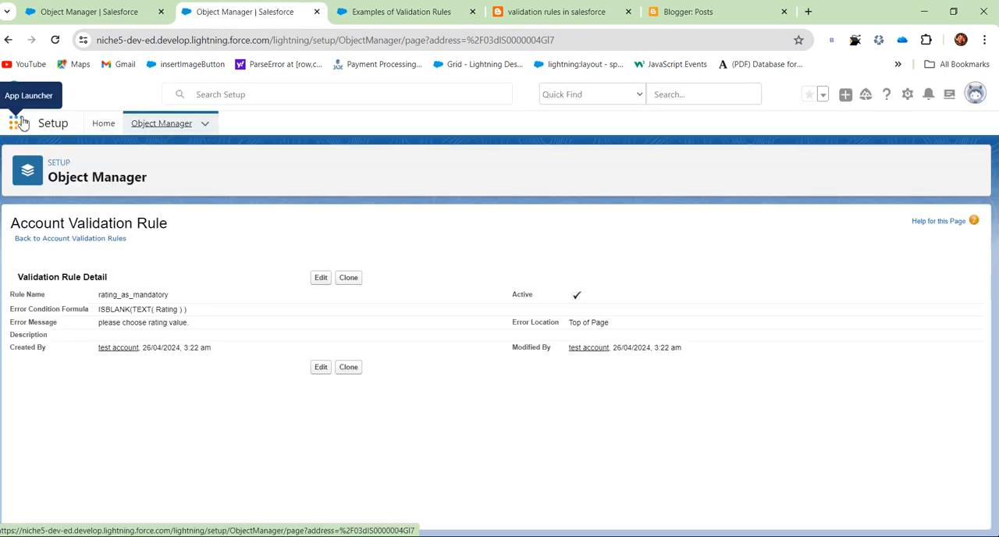
# Search the App Launcher for "sa" and open the Sales app.
pyautogui.click(22, 122)
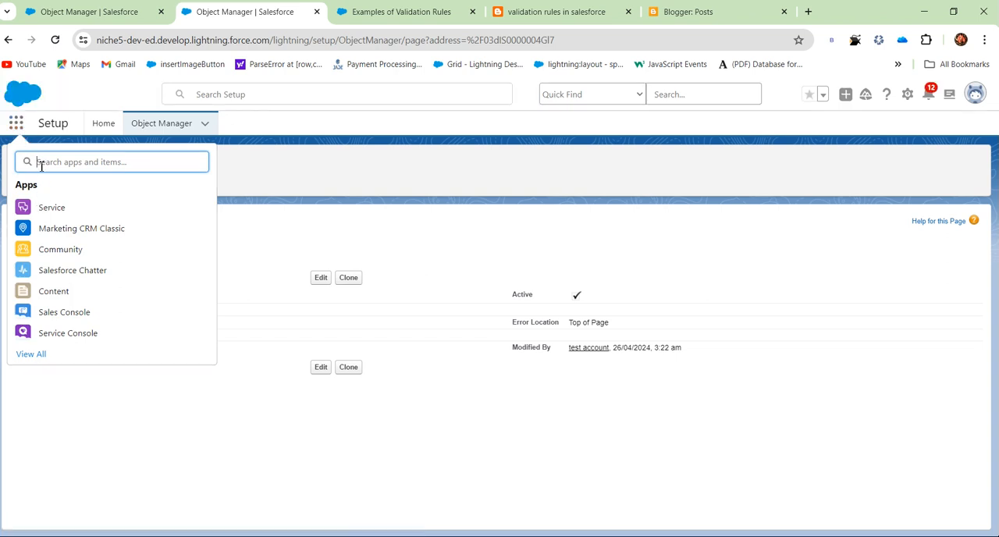
pyautogui.write('sa;')
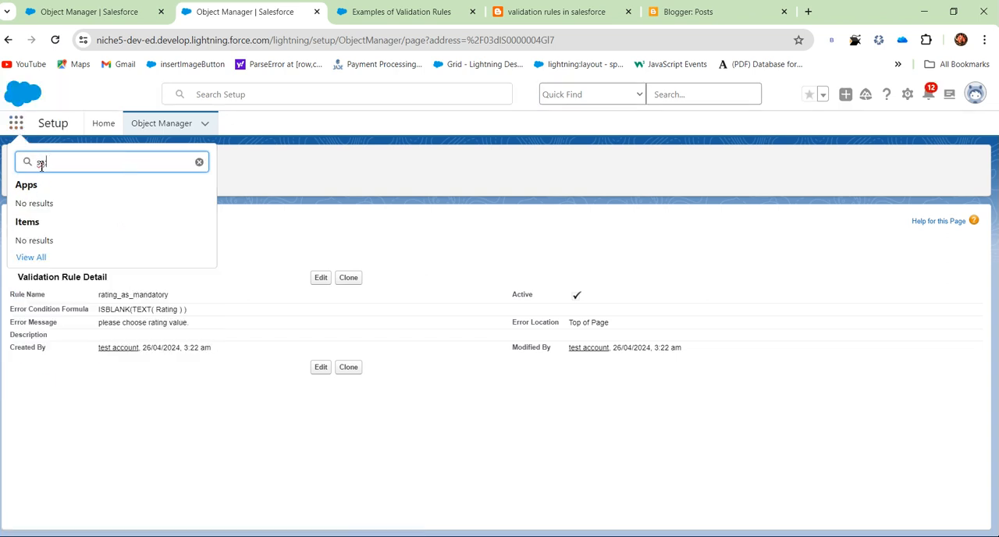
pyautogui.press('BackSpace')
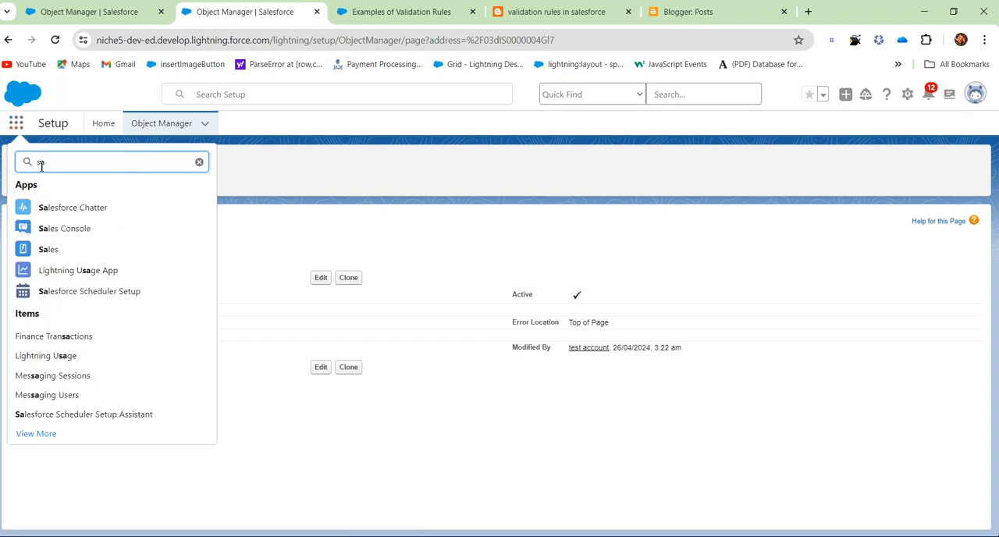
pyautogui.click(48, 249)
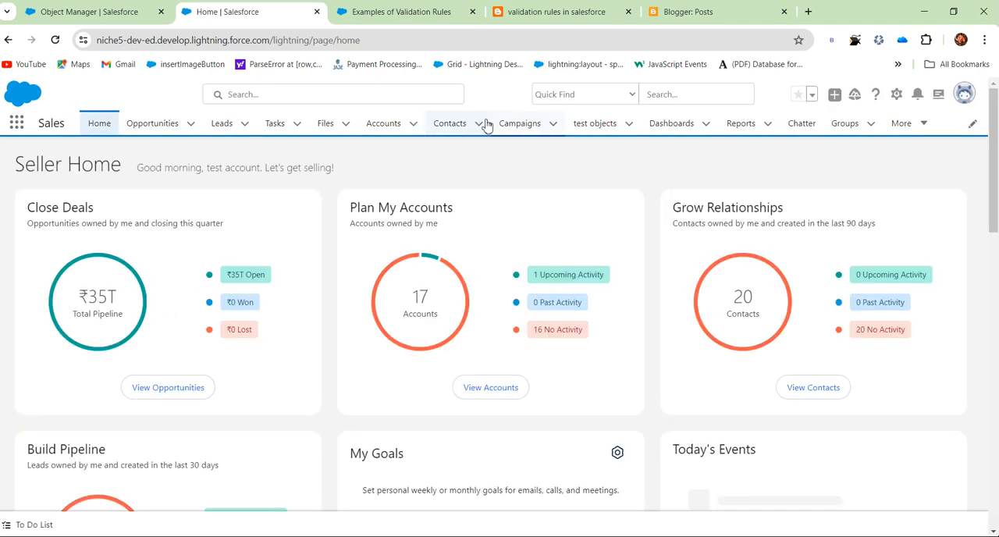
# Start a new account named "rating test" and try to save it with Rating left at --None--.
pyautogui.click(397, 130)
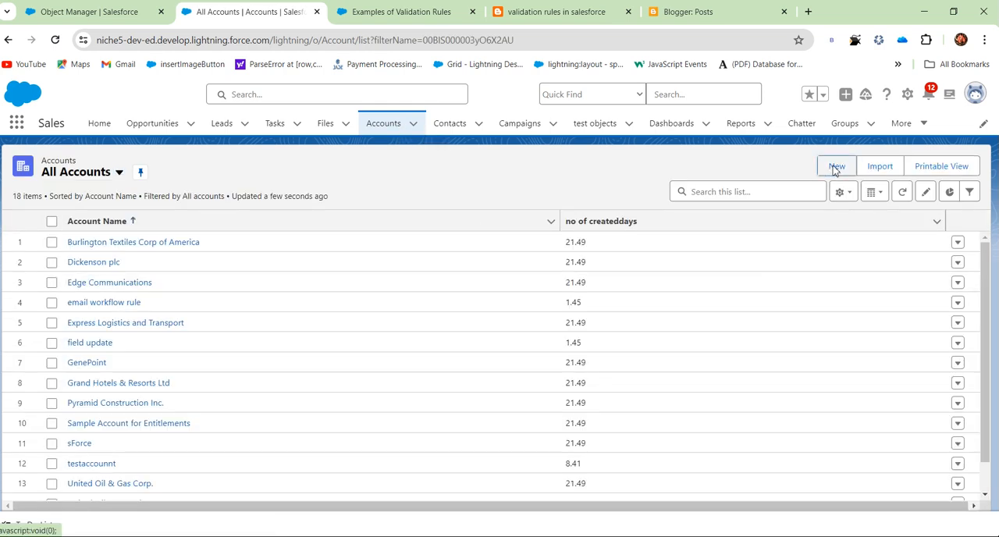
pyautogui.click(836, 167)
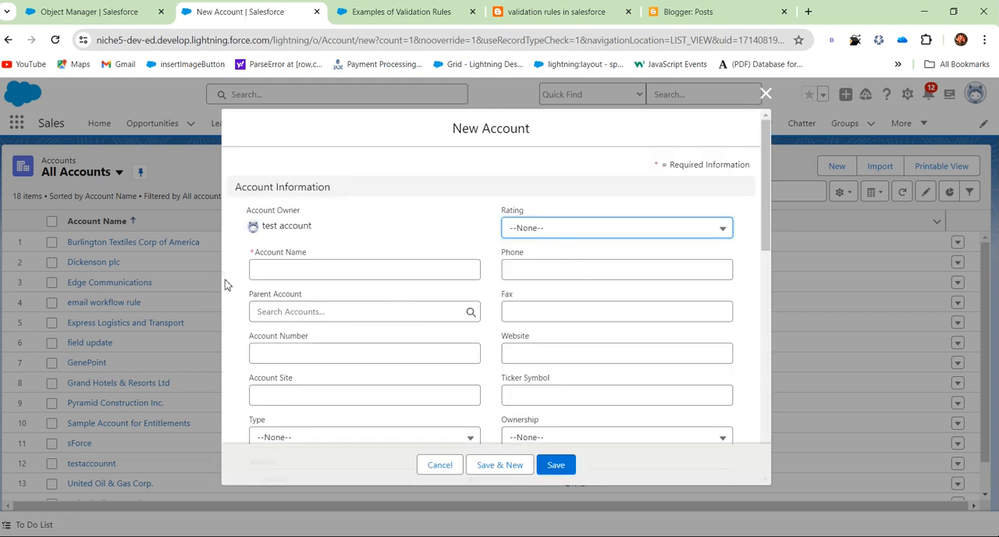
pyautogui.click(274, 272)
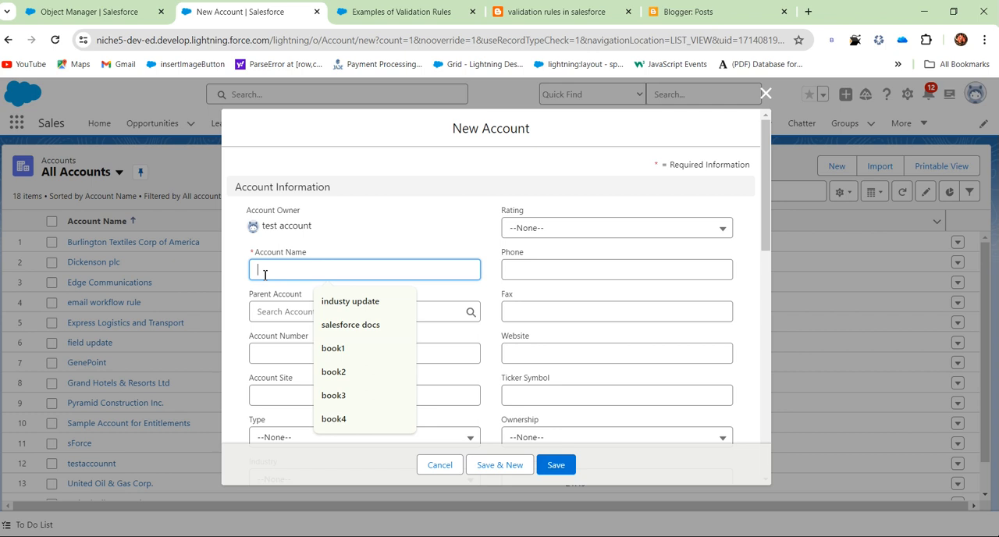
pyautogui.write('rs')
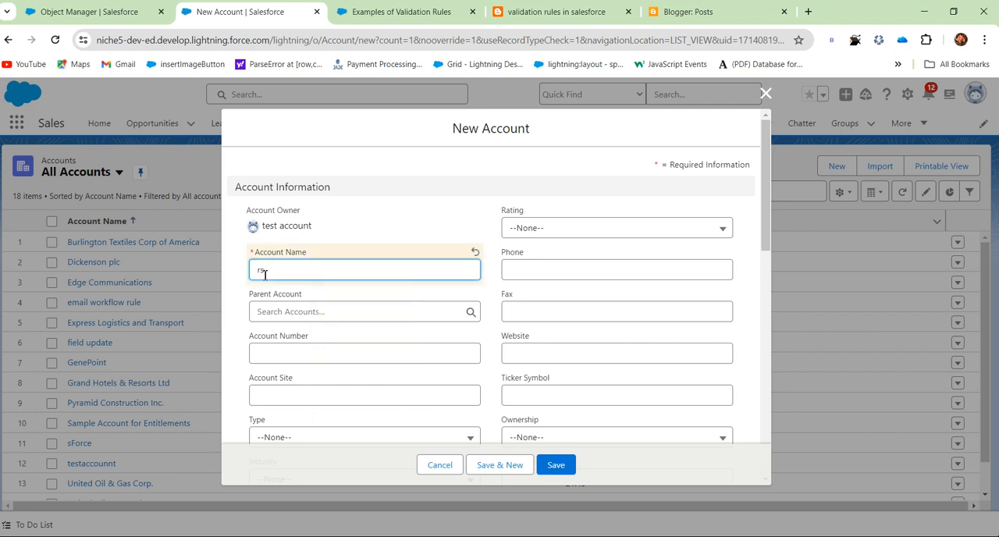
pyautogui.write('a')
pyautogui.scroll(-6, 322, 343)
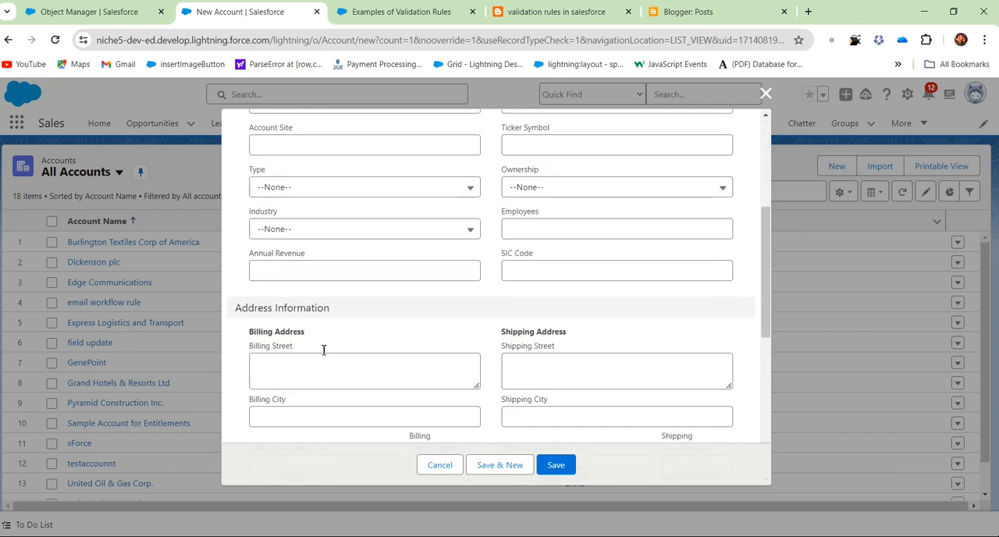
pyautogui.scroll(5, 324, 269)
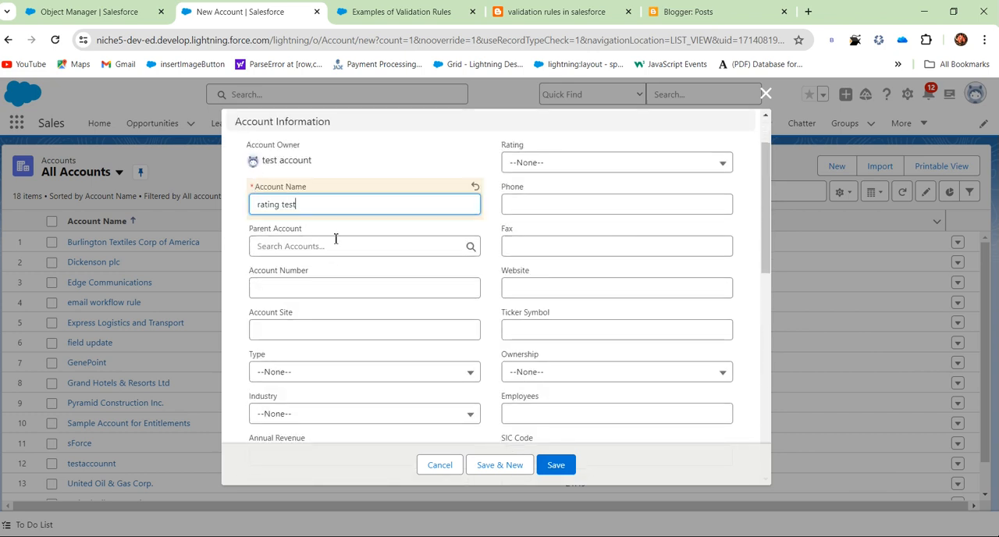
pyautogui.scroll(-8, 487, 362)
pyautogui.scroll(10, 486, 389)
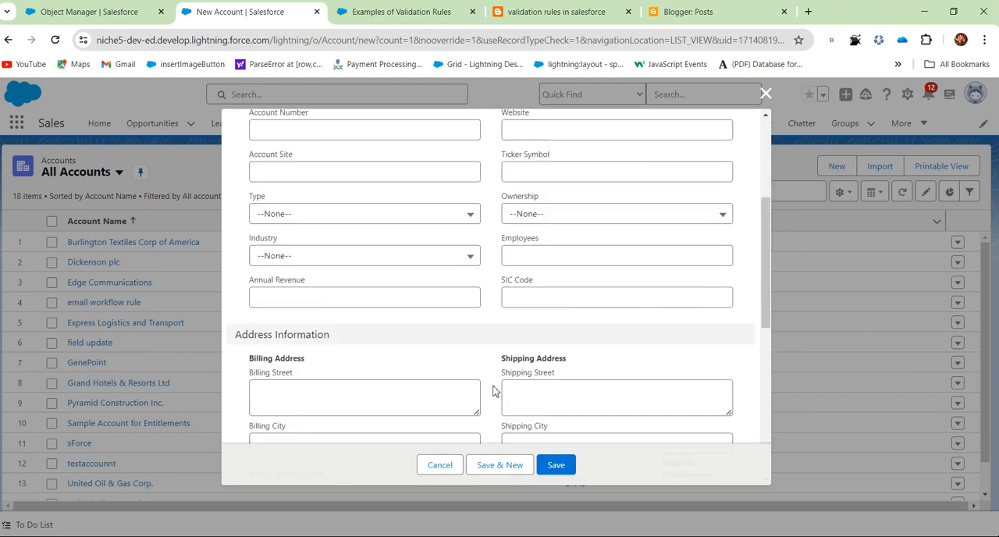
pyautogui.click(556, 465)
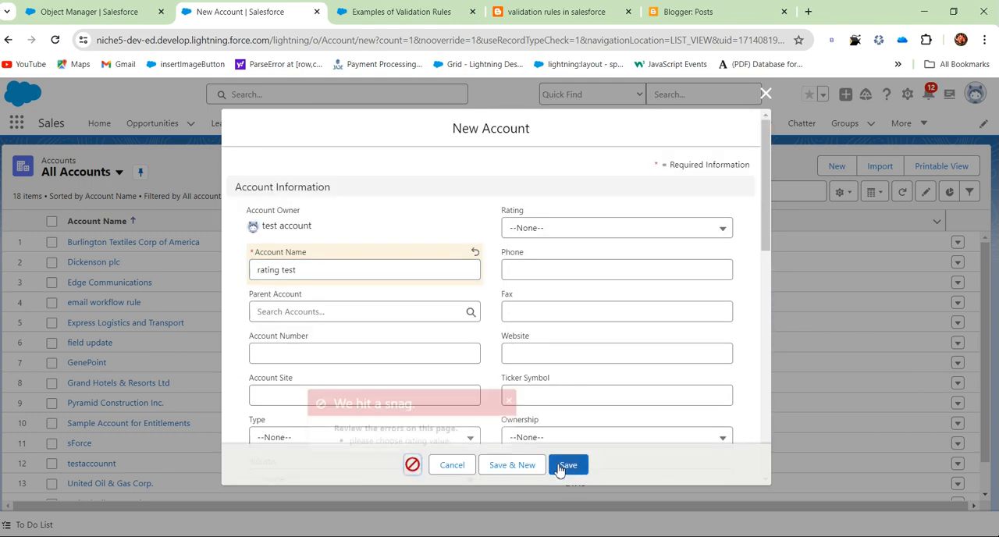
pyautogui.moveTo(346, 435); pyautogui.dragTo(453, 439)
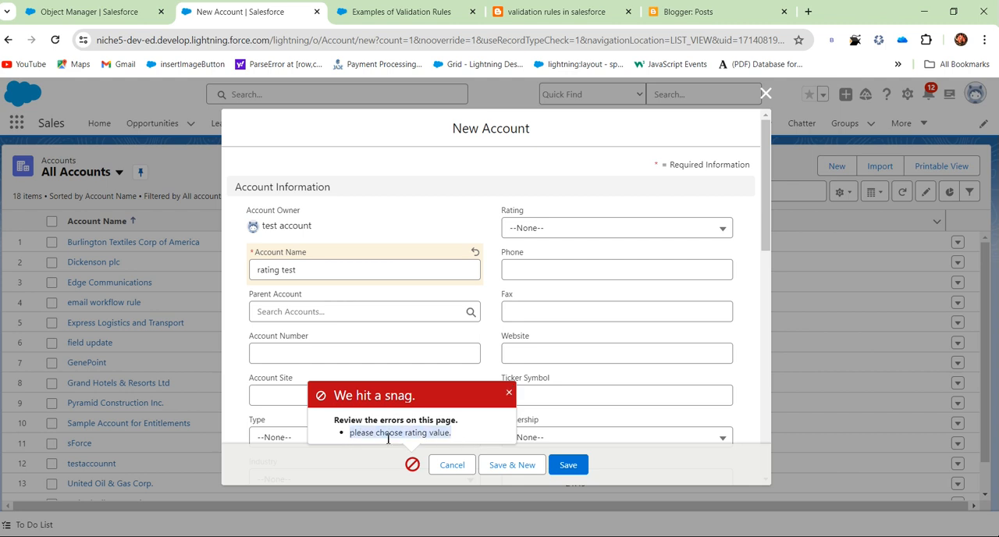
# Set the new account's Rating to Hot and save the record.
pyautogui.click(547, 227)
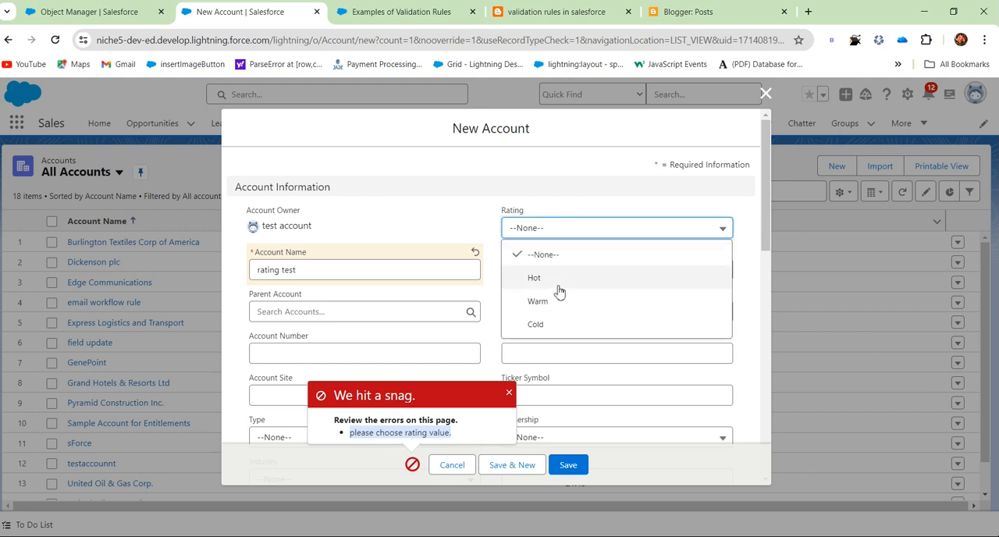
pyautogui.click(550, 280)
pyautogui.click(568, 466)
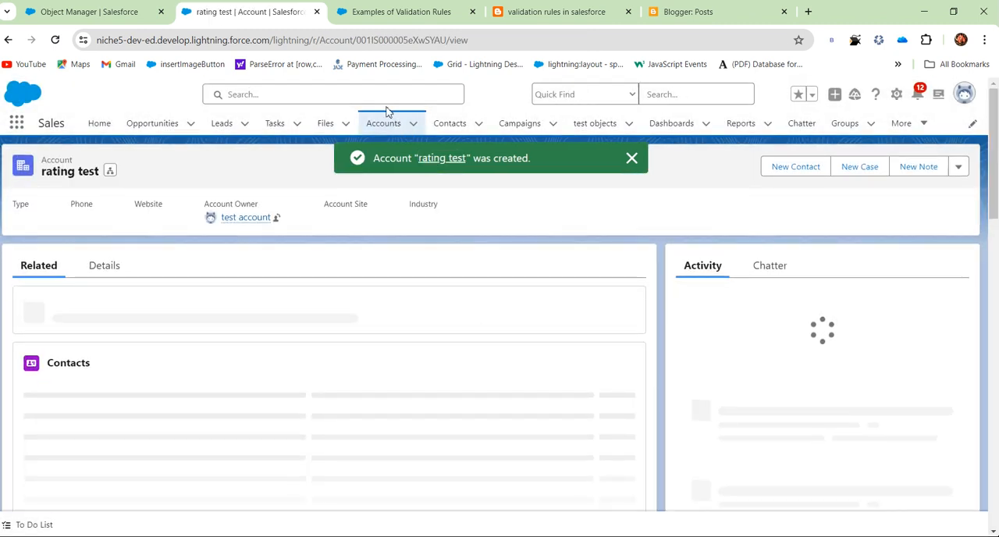
# Open the Dickenson plc account's details for editing and try to save it with Rating left at --None--.
pyautogui.click(391, 125)
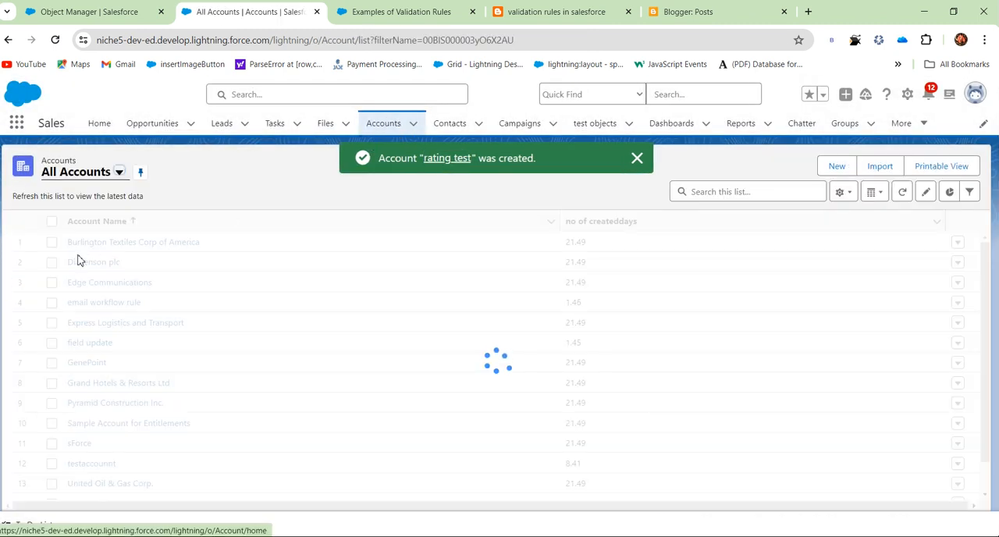
pyautogui.click(91, 266)
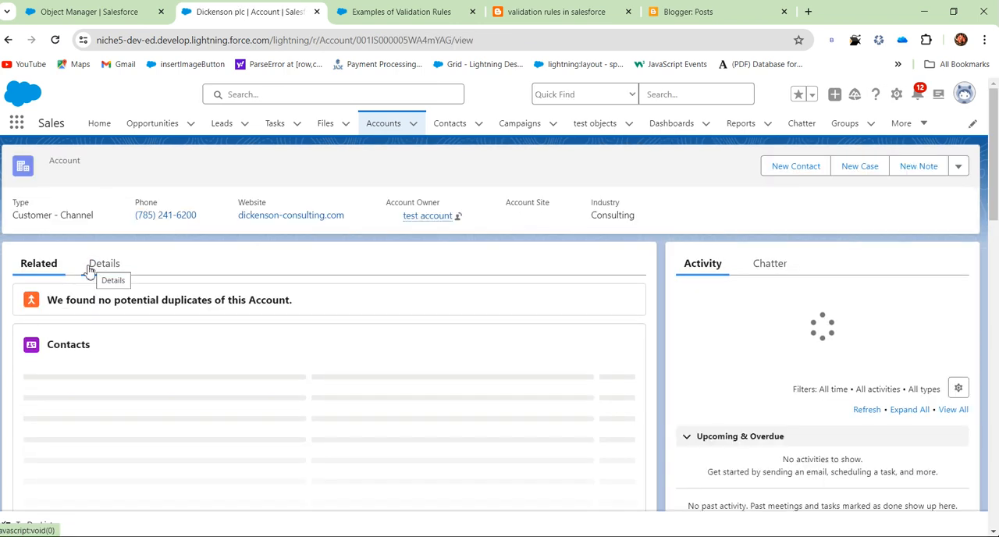
pyautogui.click(110, 267)
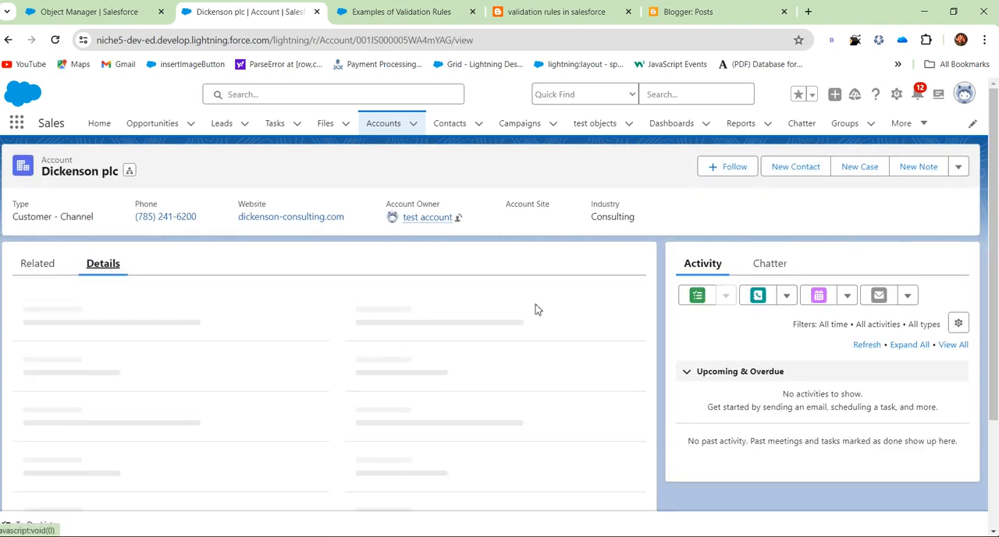
pyautogui.scroll(-10, 383, 344)
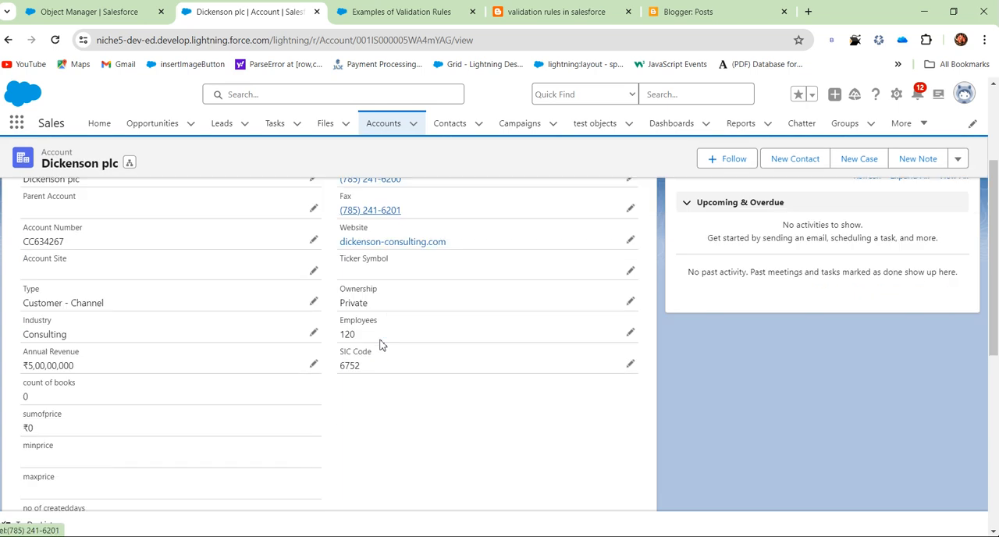
pyautogui.scroll(10, 367, 469)
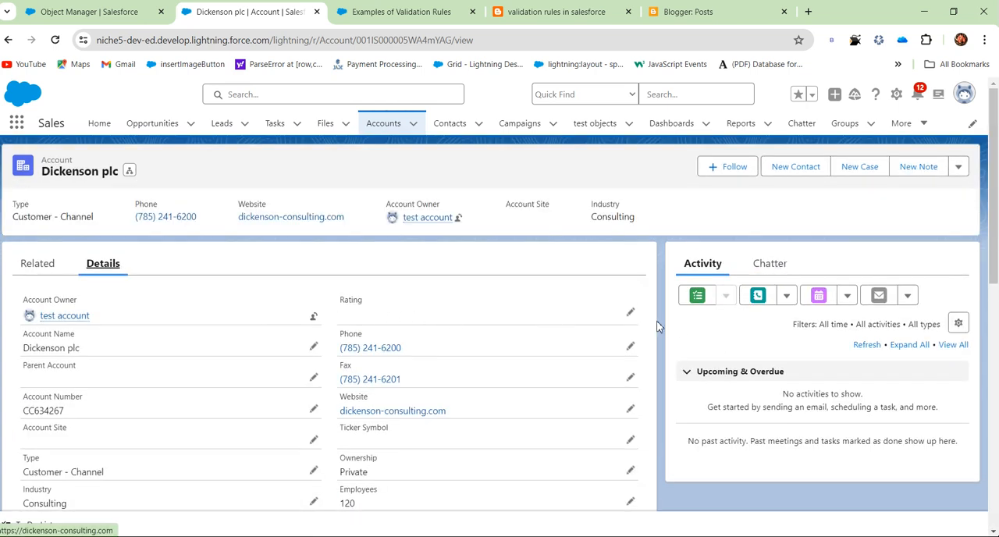
pyautogui.click(630, 313)
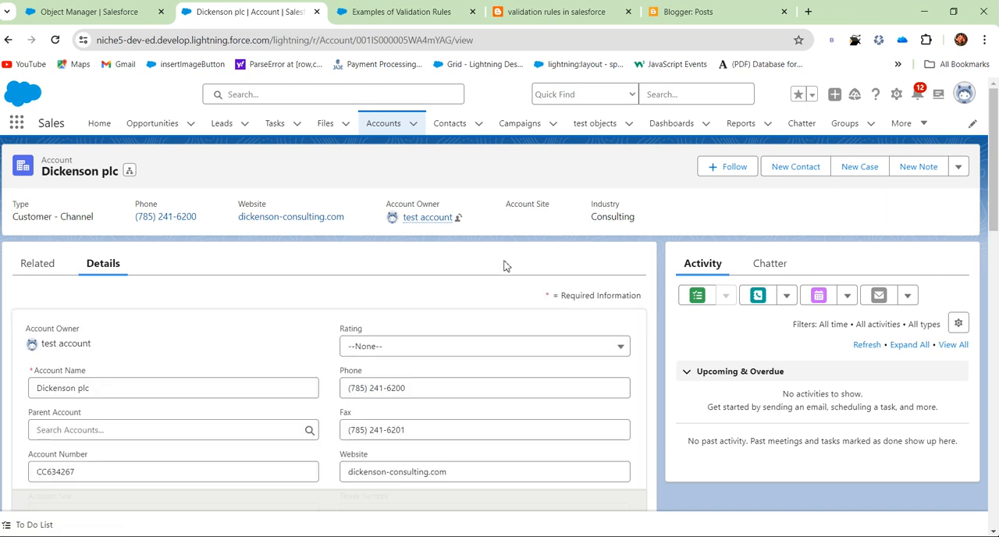
pyautogui.scroll(-3, 414, 451)
pyautogui.click(362, 498)
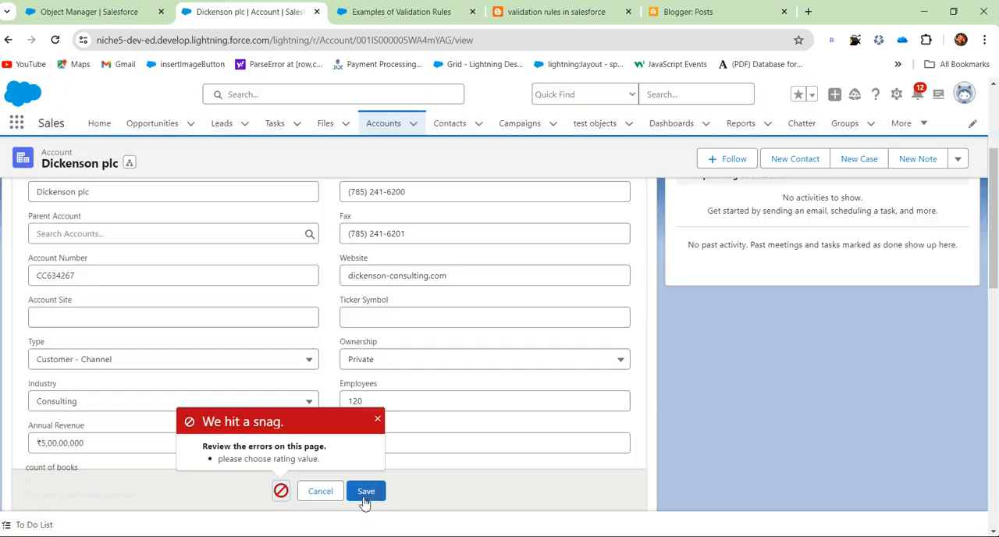
# Set the Dickenson plc account's Rating to Warm and save the record.
pyautogui.scroll(5, 437, 383)
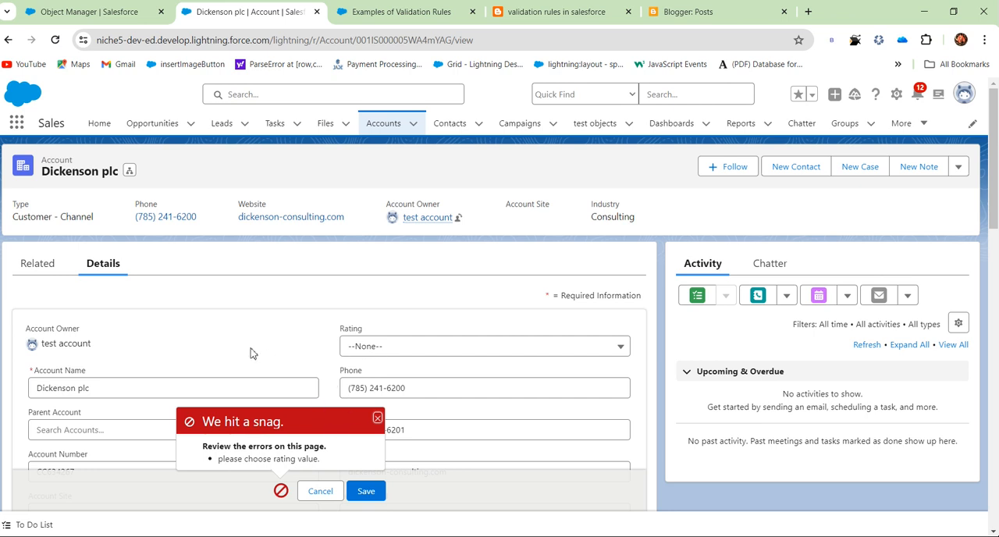
pyautogui.scroll(-2, 262, 356)
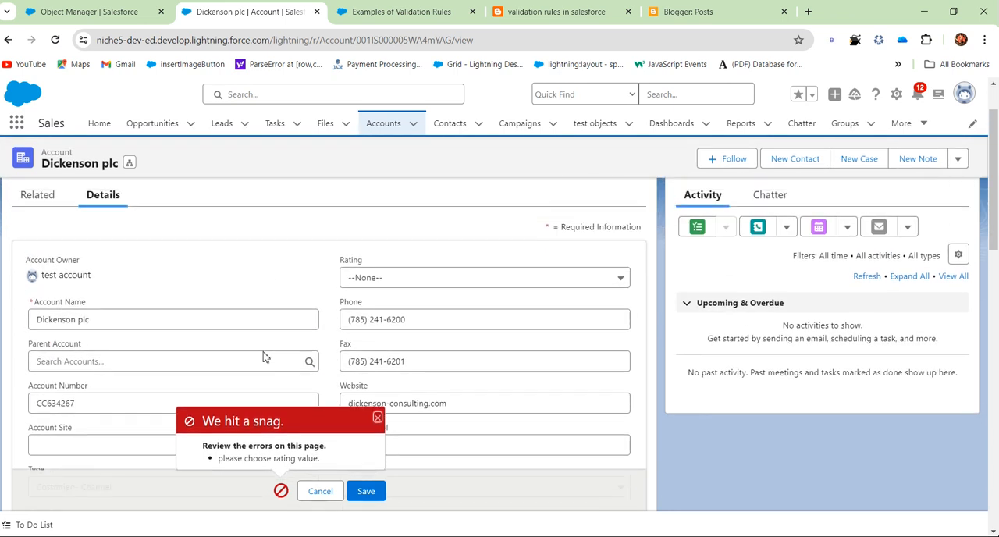
pyautogui.click(393, 290)
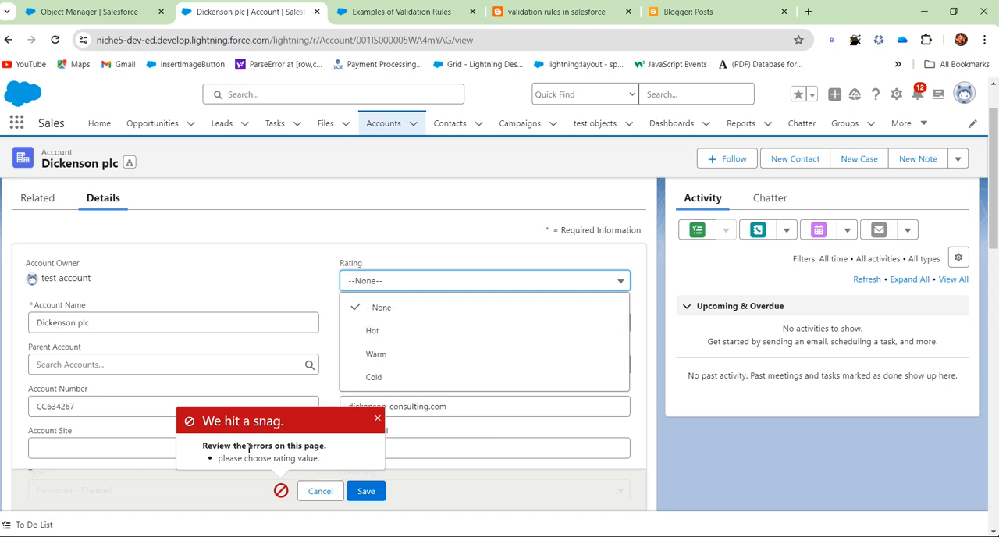
pyautogui.click(404, 364)
pyautogui.click(365, 491)
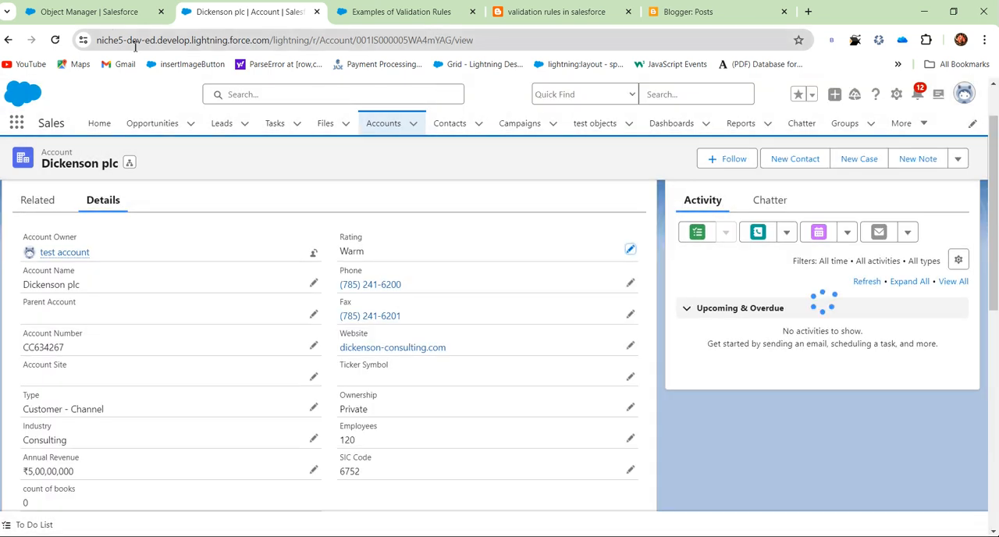
# Edit the rating_as_mandatory validation rule so its error location is the Rating field, and save it.
pyautogui.click(101, 13)
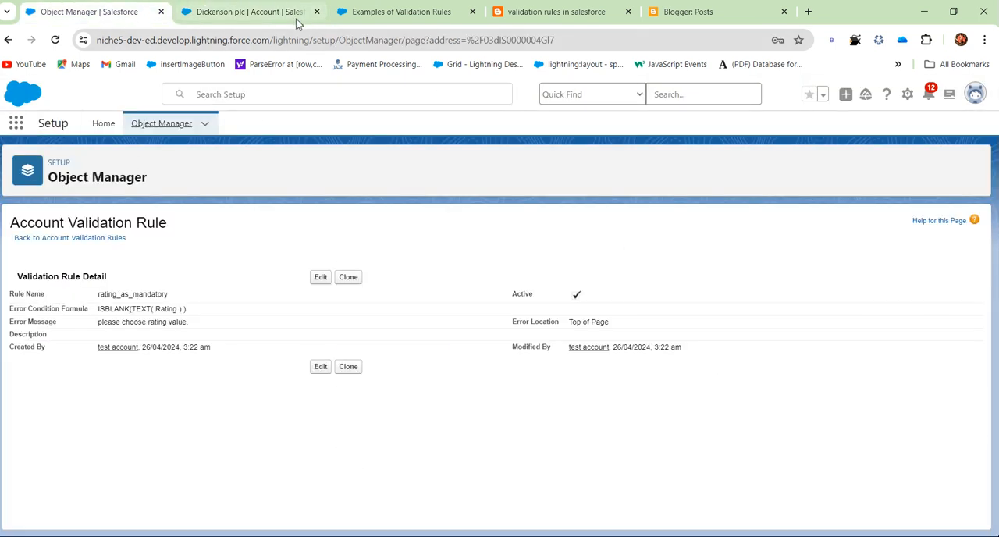
pyautogui.click(318, 281)
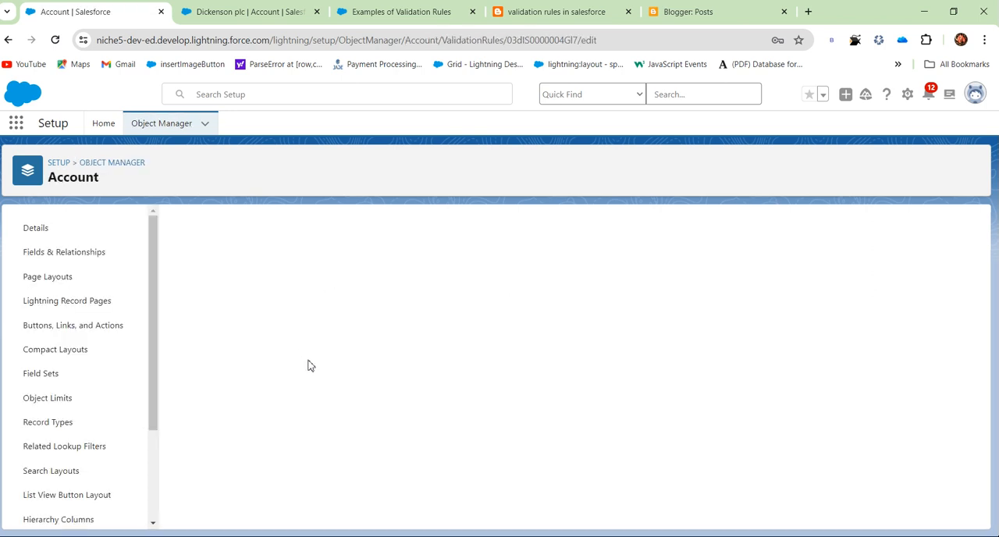
pyautogui.scroll(-3, 383, 404)
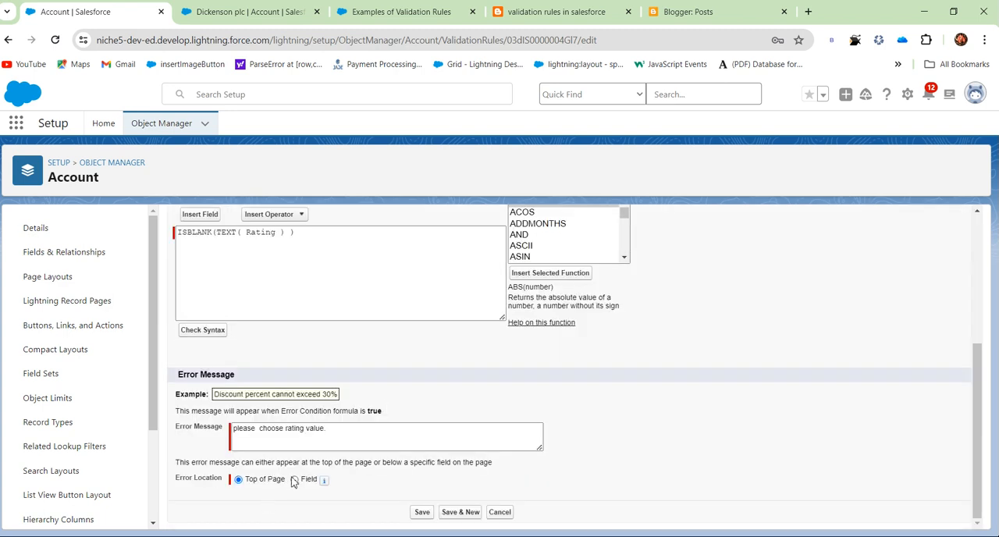
pyautogui.click(296, 480)
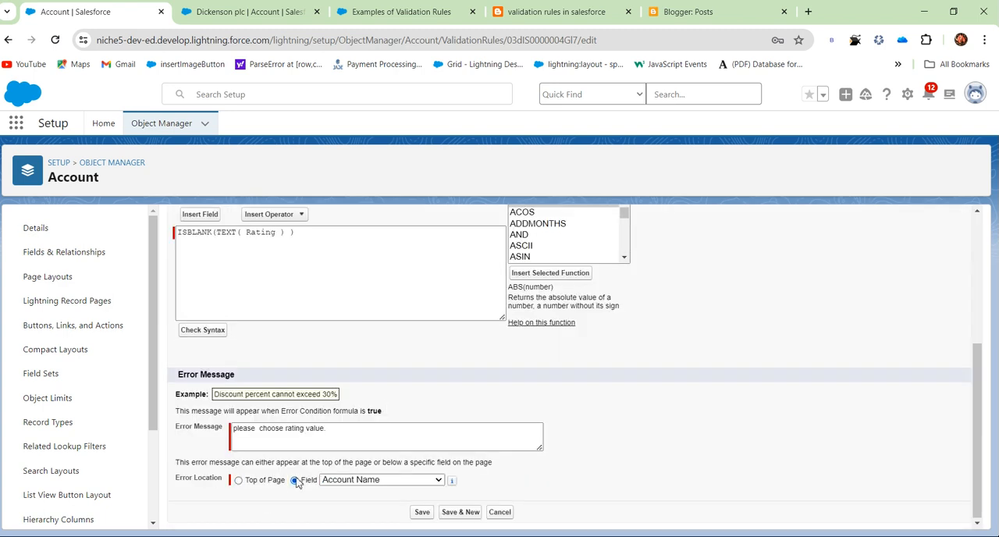
pyautogui.click(362, 479)
pyautogui.scroll(-1, 361, 449)
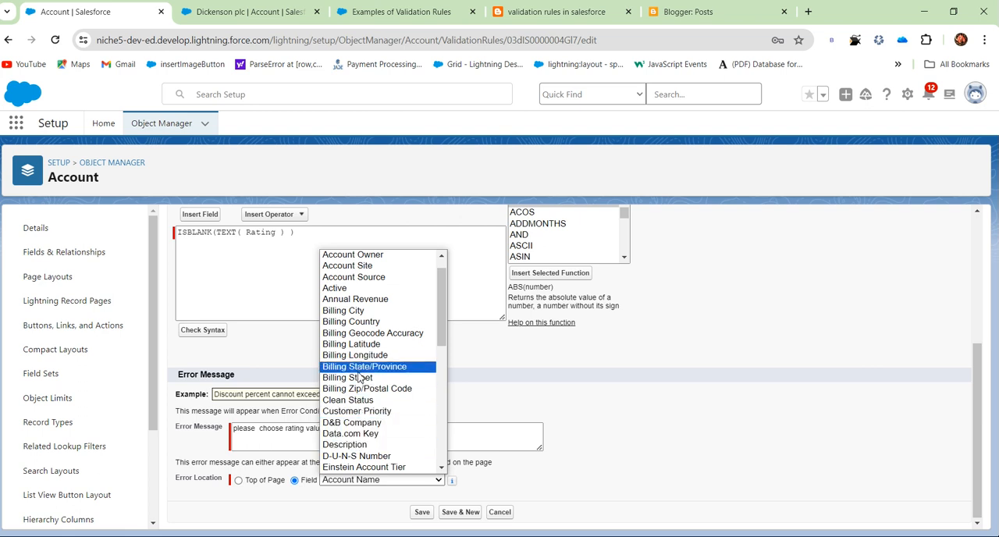
pyautogui.press('r')
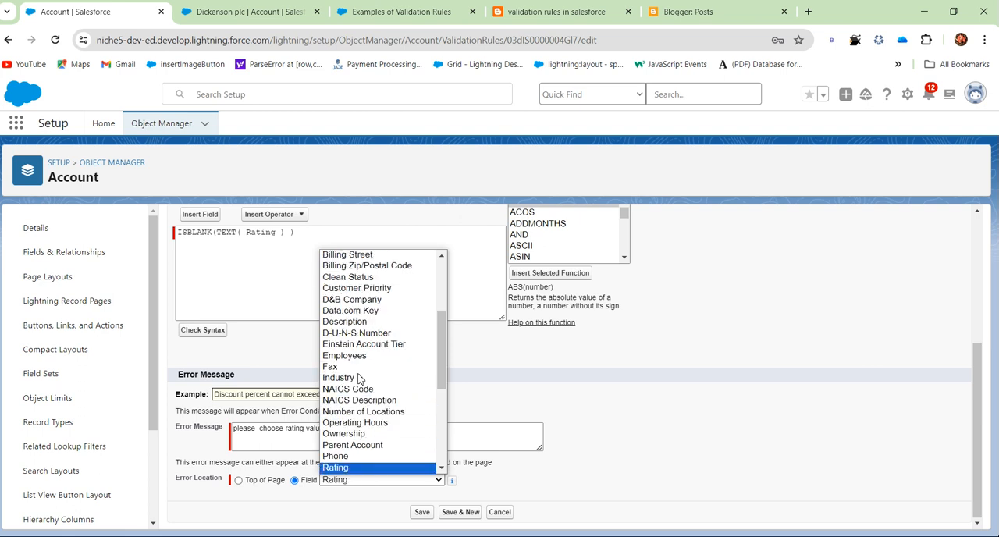
pyautogui.scroll(-1, 369, 474)
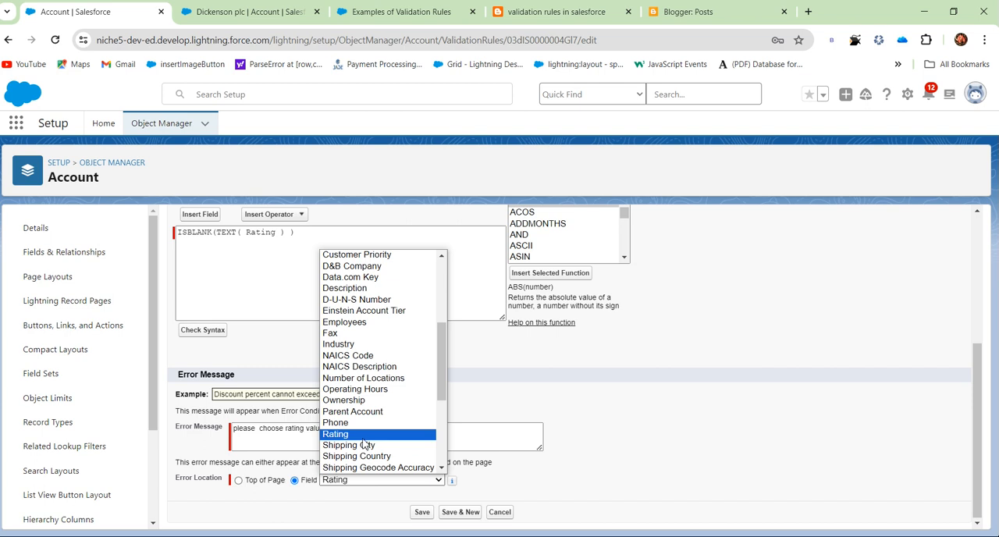
pyautogui.click(367, 435)
pyautogui.click(423, 513)
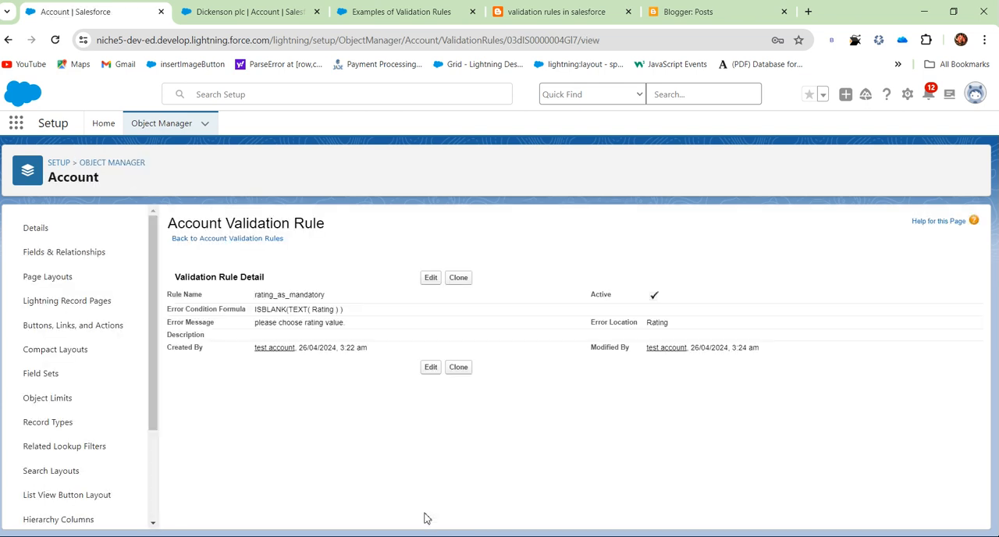
# Open the details of the Express Logistics and Transport account from the All Accounts list.
pyautogui.click(286, 12)
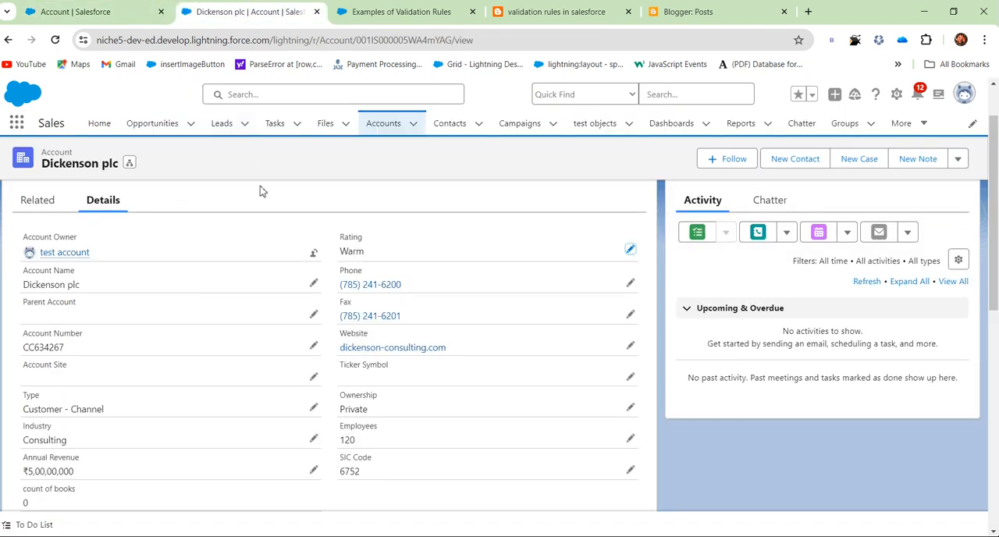
pyautogui.click(383, 125)
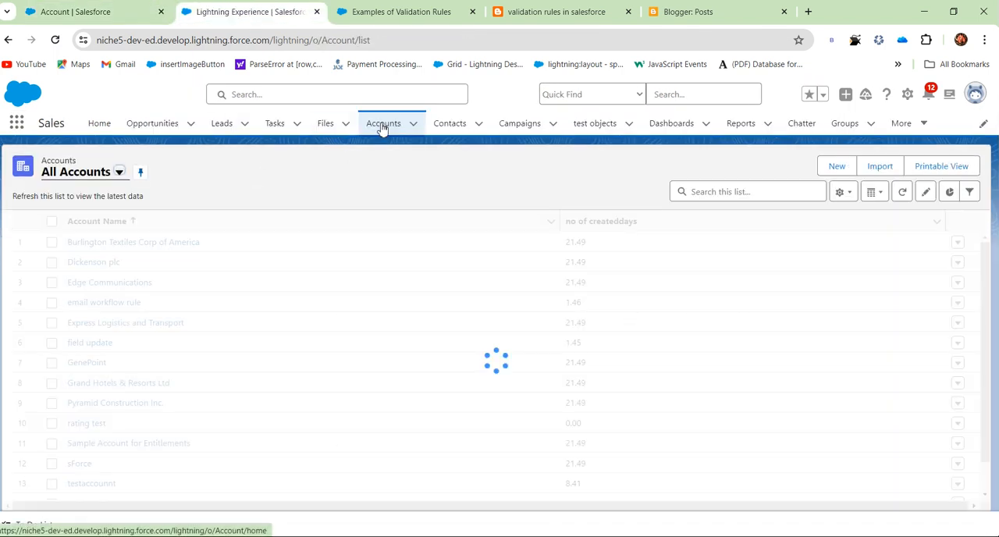
pyautogui.click(97, 324)
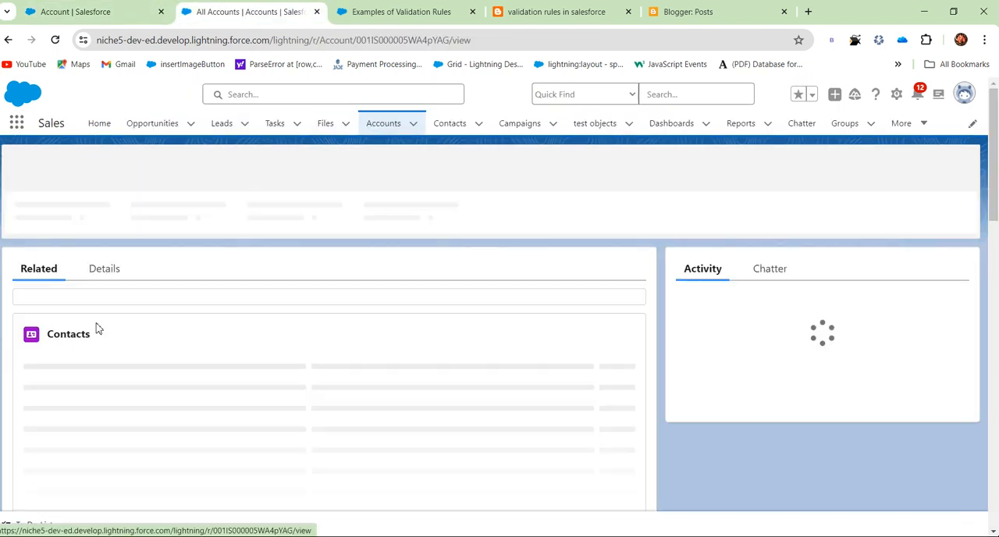
pyautogui.click(112, 277)
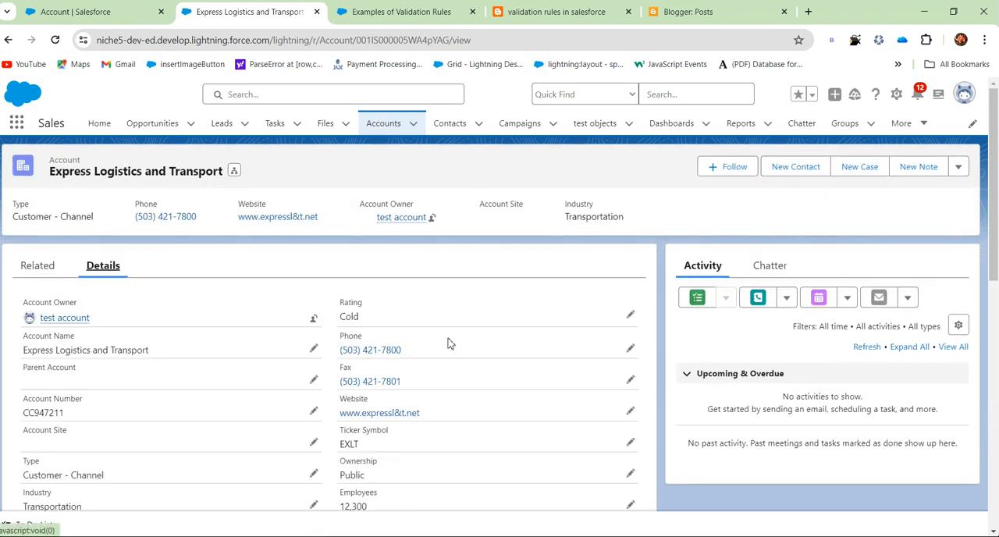
# Try to save the Express Logistics and Transport account with Rating set to --None-- and examine the error at the Rating field.
pyautogui.click(631, 315)
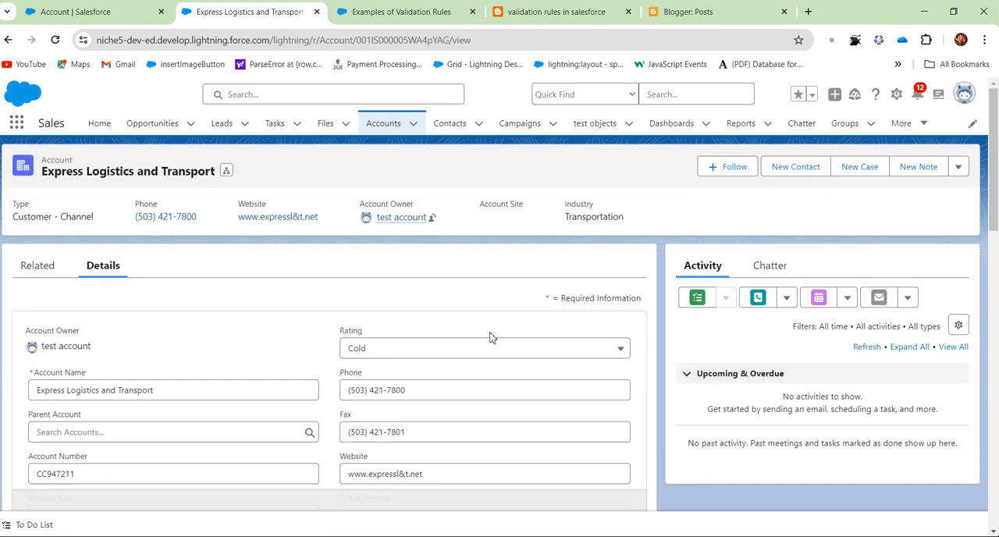
pyautogui.click(492, 350)
pyautogui.click(438, 378)
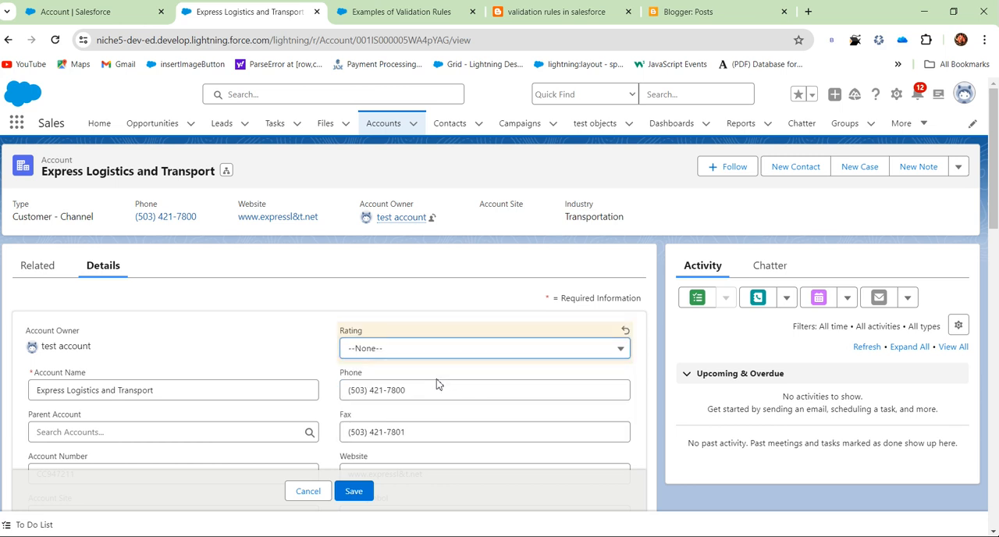
pyautogui.click(354, 492)
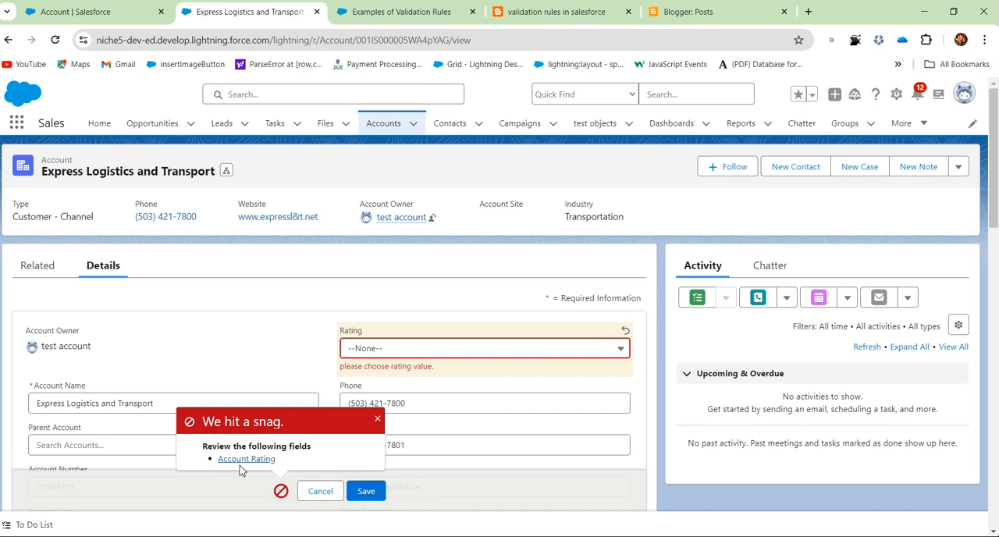
pyautogui.moveTo(233, 449); pyautogui.dragTo(303, 445)
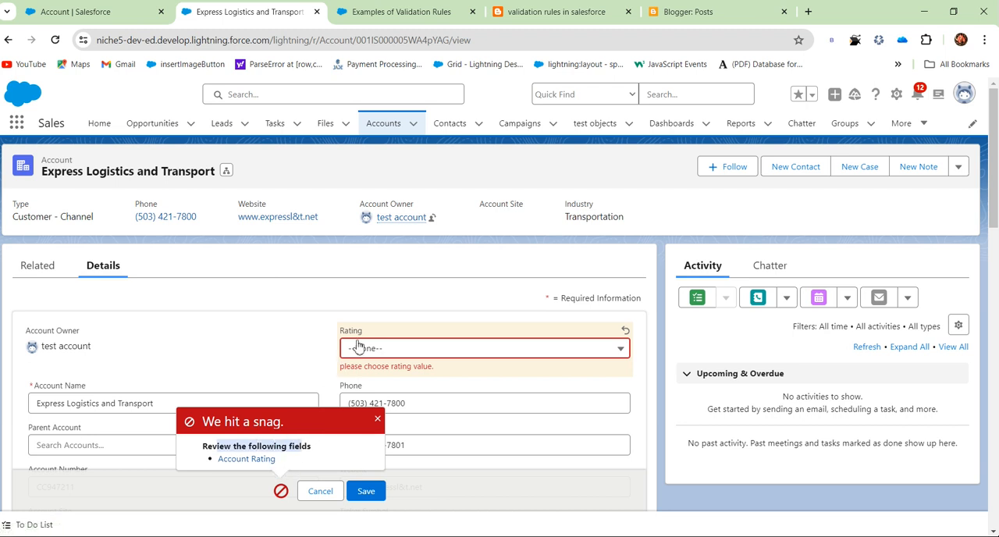
pyautogui.moveTo(435, 368); pyautogui.dragTo(330, 358)
pyautogui.click(323, 353)
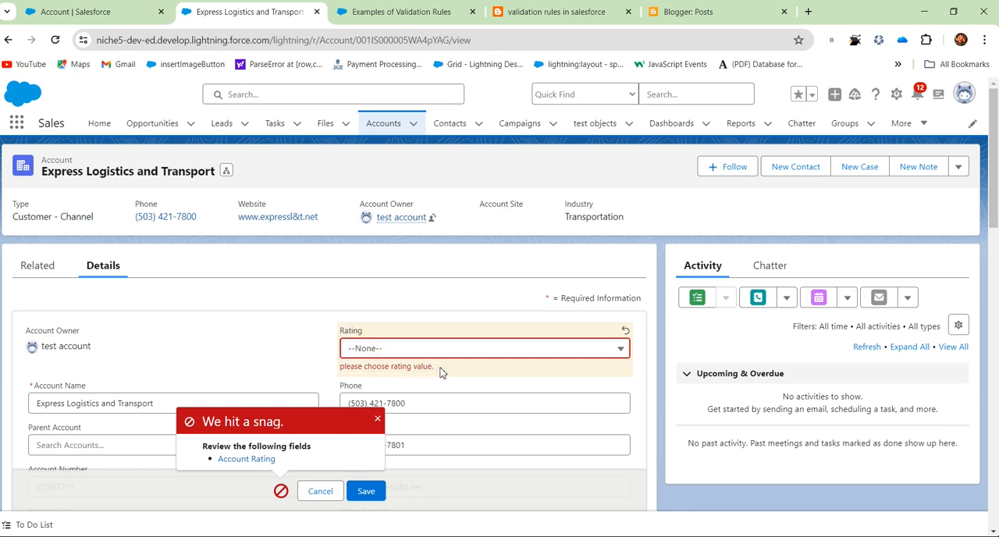
pyautogui.moveTo(441, 373); pyautogui.dragTo(344, 371)
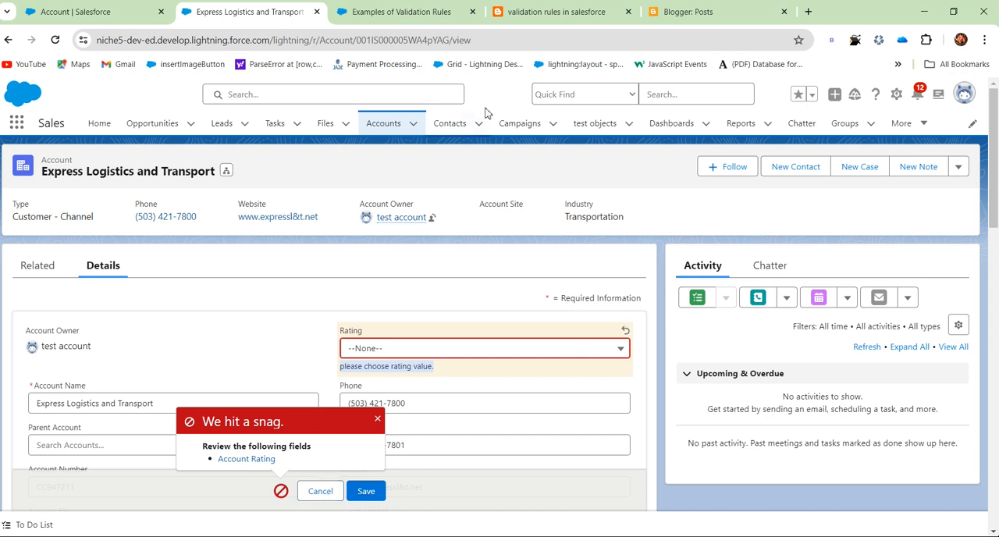
# Switch to the validation rules blog post and open its linked Salesforce Help article with validation rule examples in a new tab.
pyautogui.click(547, 12)
pyautogui.scroll(-15, 521, 281)
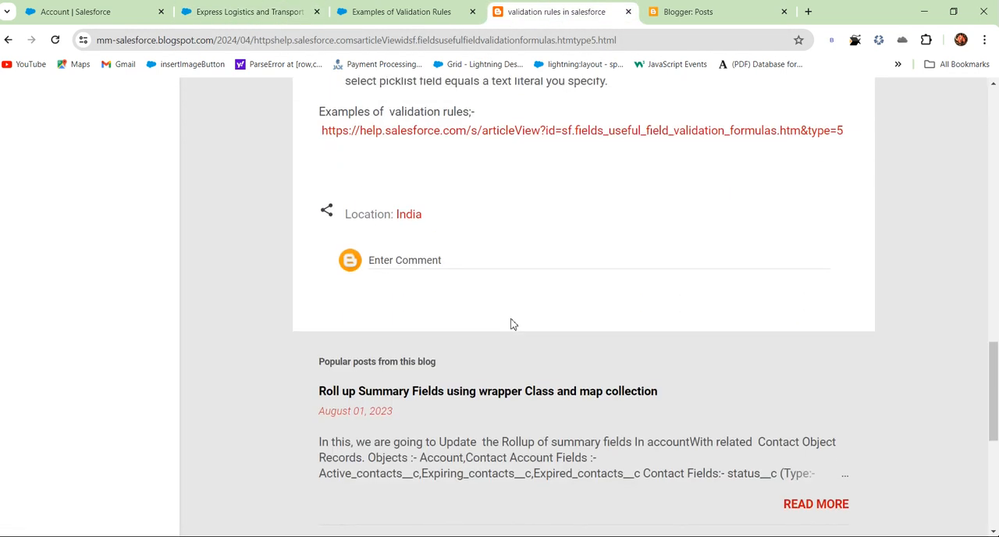
pyautogui.scroll(5, 505, 336)
pyautogui.scroll(-1, 437, 281)
pyautogui.scroll(3, 318, 249)
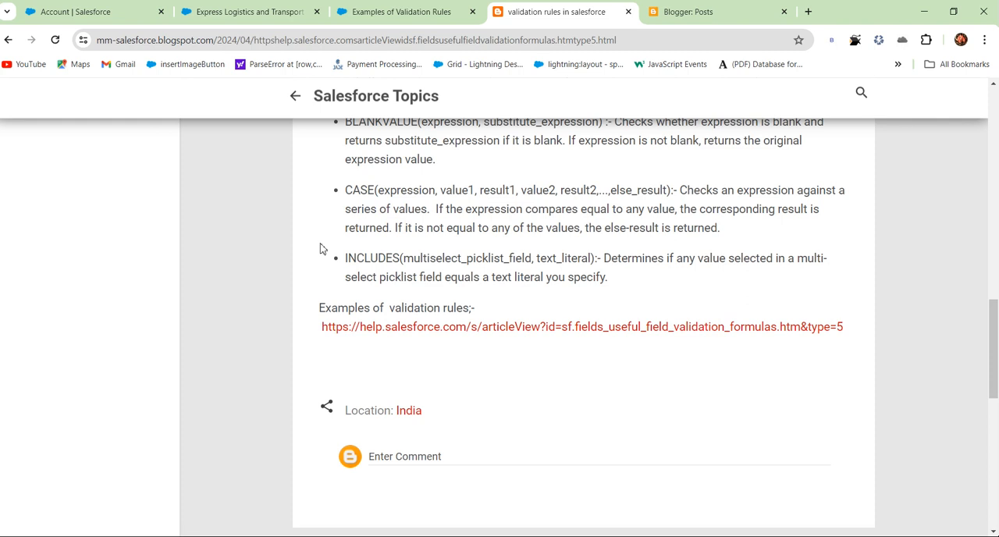
pyautogui.middleClick(437, 336)
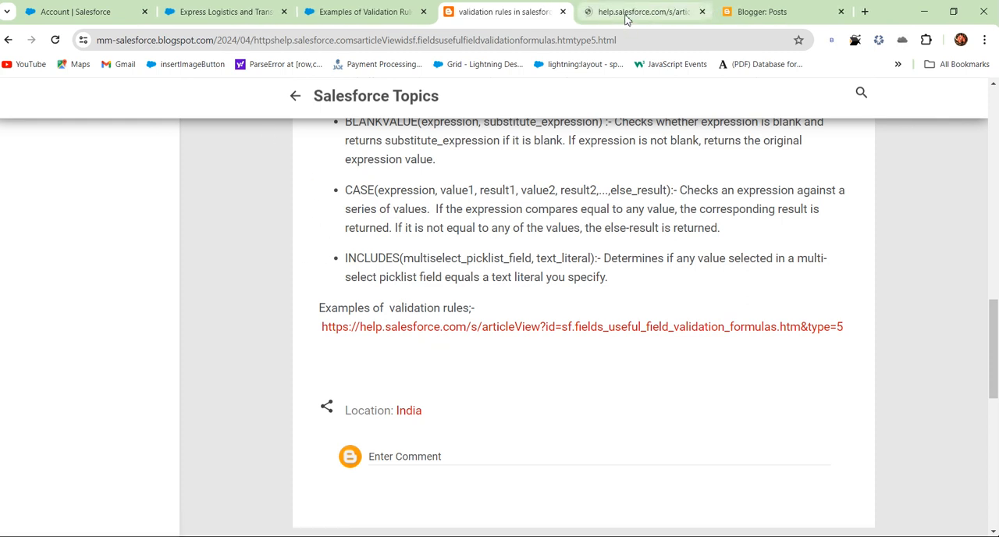
pyautogui.click(627, 16)
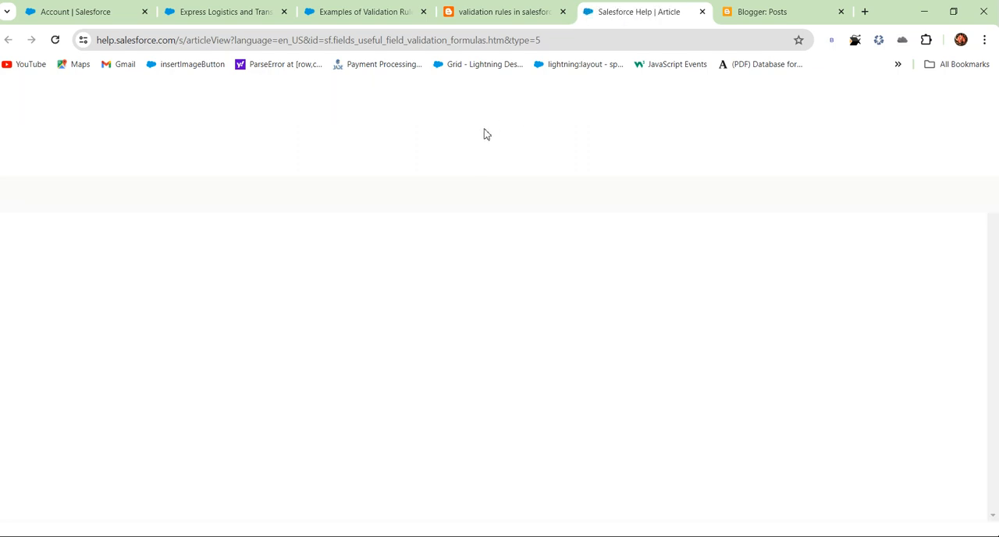